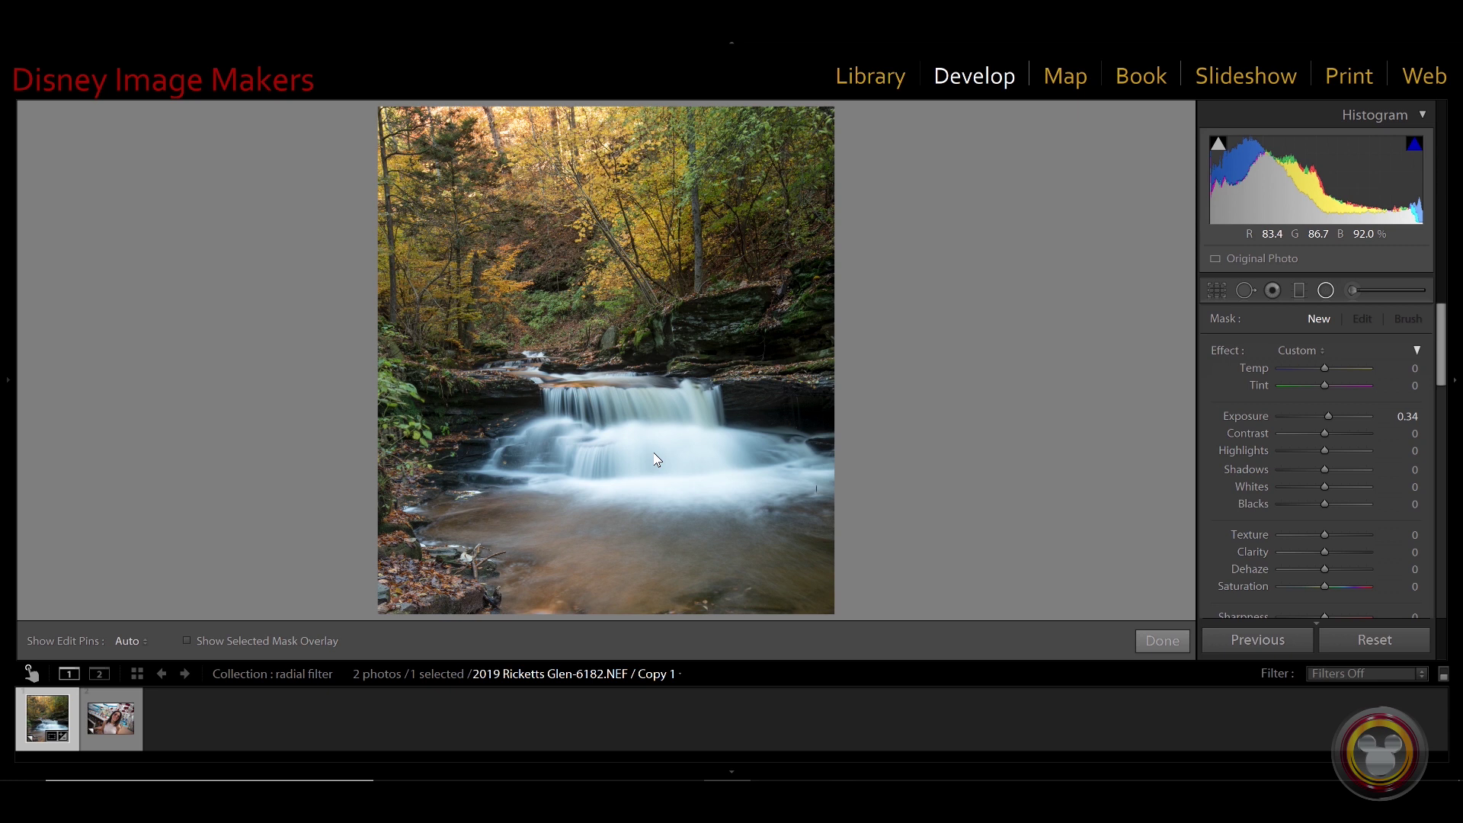
# Step: Draw an elliptical radial filter around the waterfall and turn off its Invert option
pyautogui.moveTo(655, 458)
pyautogui.mouseDown()
pyautogui.moveTo(578, 357)
pyautogui.moveTo(534, 349)
pyautogui.moveTo(634, 258)
pyautogui.moveTo(597, 425)
pyautogui.moveTo(496, 408)
pyautogui.moveTo(533, 335)
pyautogui.moveTo(485, 344)
pyautogui.moveTo(481, 362)
pyautogui.mouseUp()
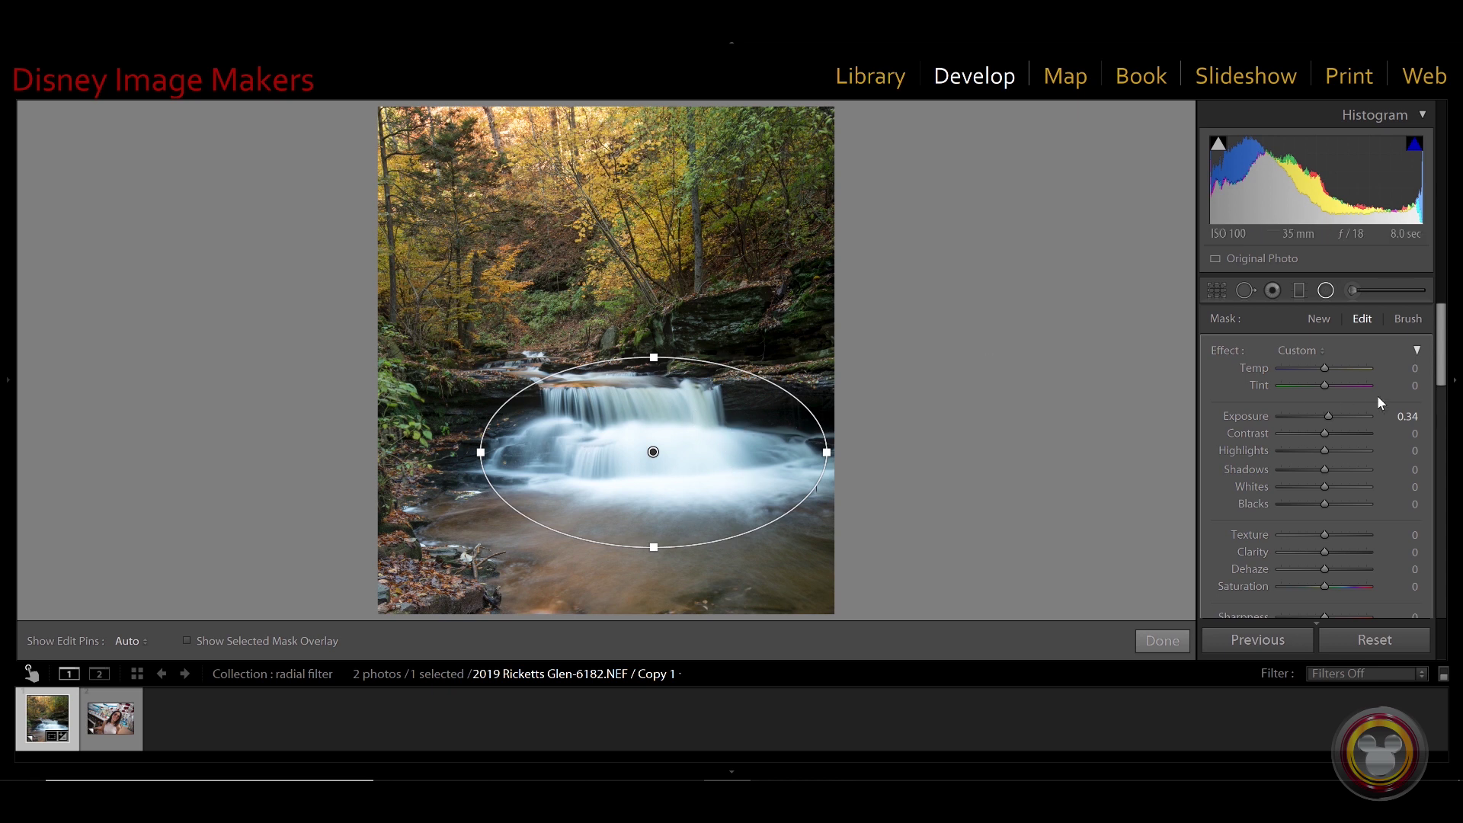
pyautogui.moveTo(1439, 359); pyautogui.dragTo(1426, 434)
pyautogui.scroll(-3, 1421, 438)
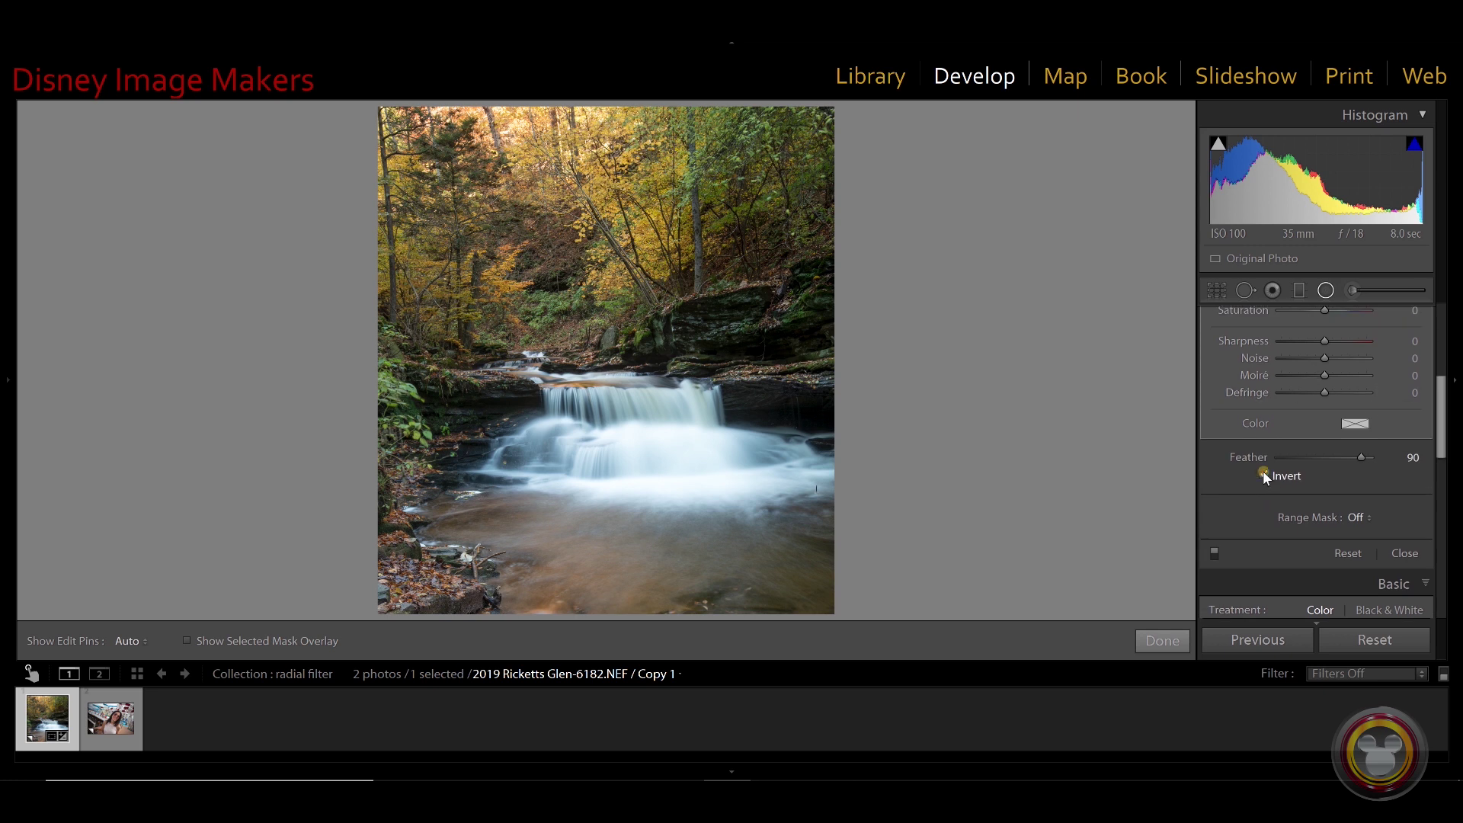
pyautogui.click(1263, 475)
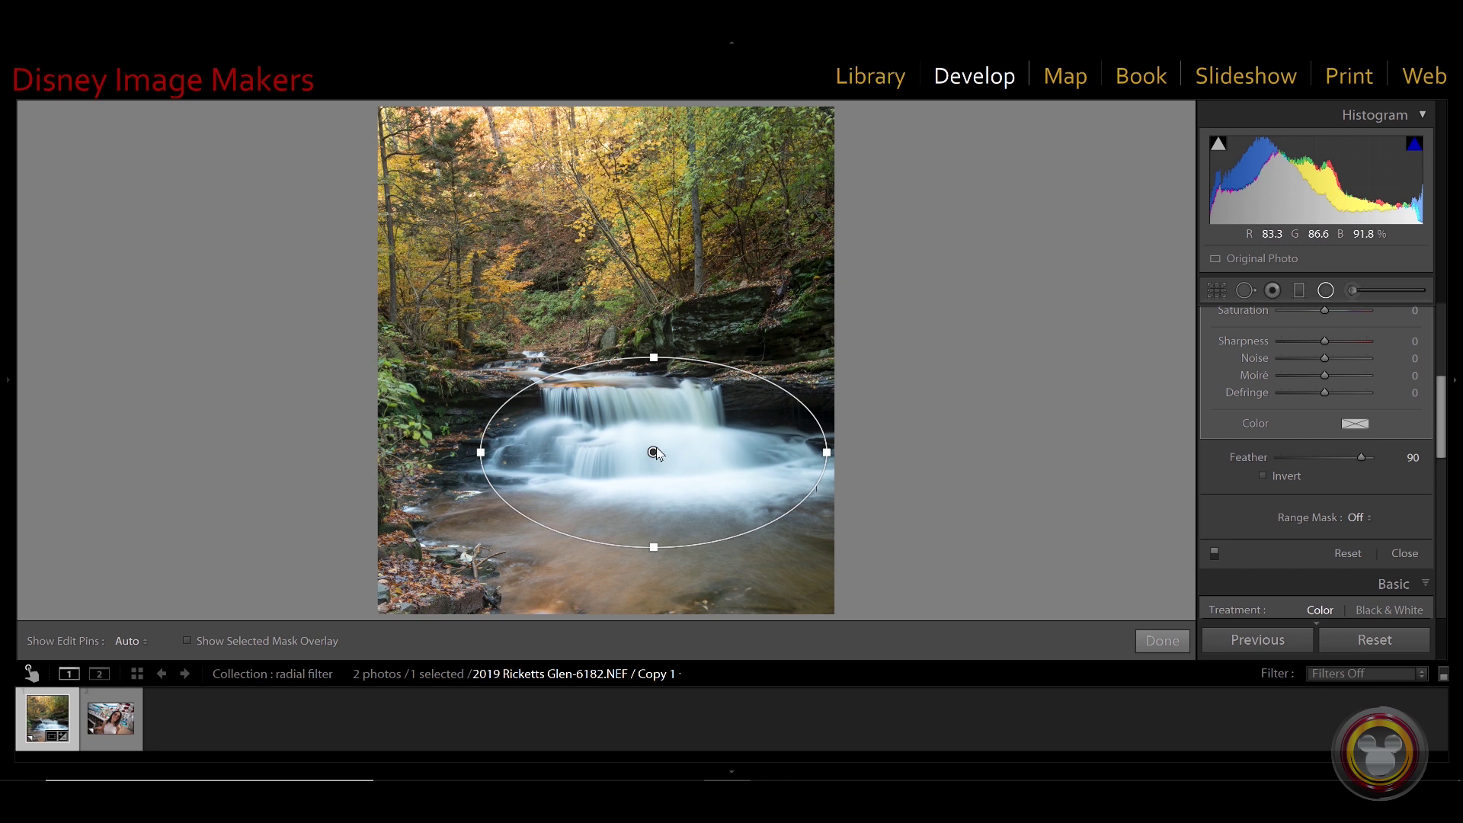
pyautogui.moveTo(653, 453)
# Step: Set the waterfall filter's Feather to 65 and turn Invert on, using the mask overlay to check the affected area
pyautogui.moveTo(1361, 456); pyautogui.dragTo(1307, 461)
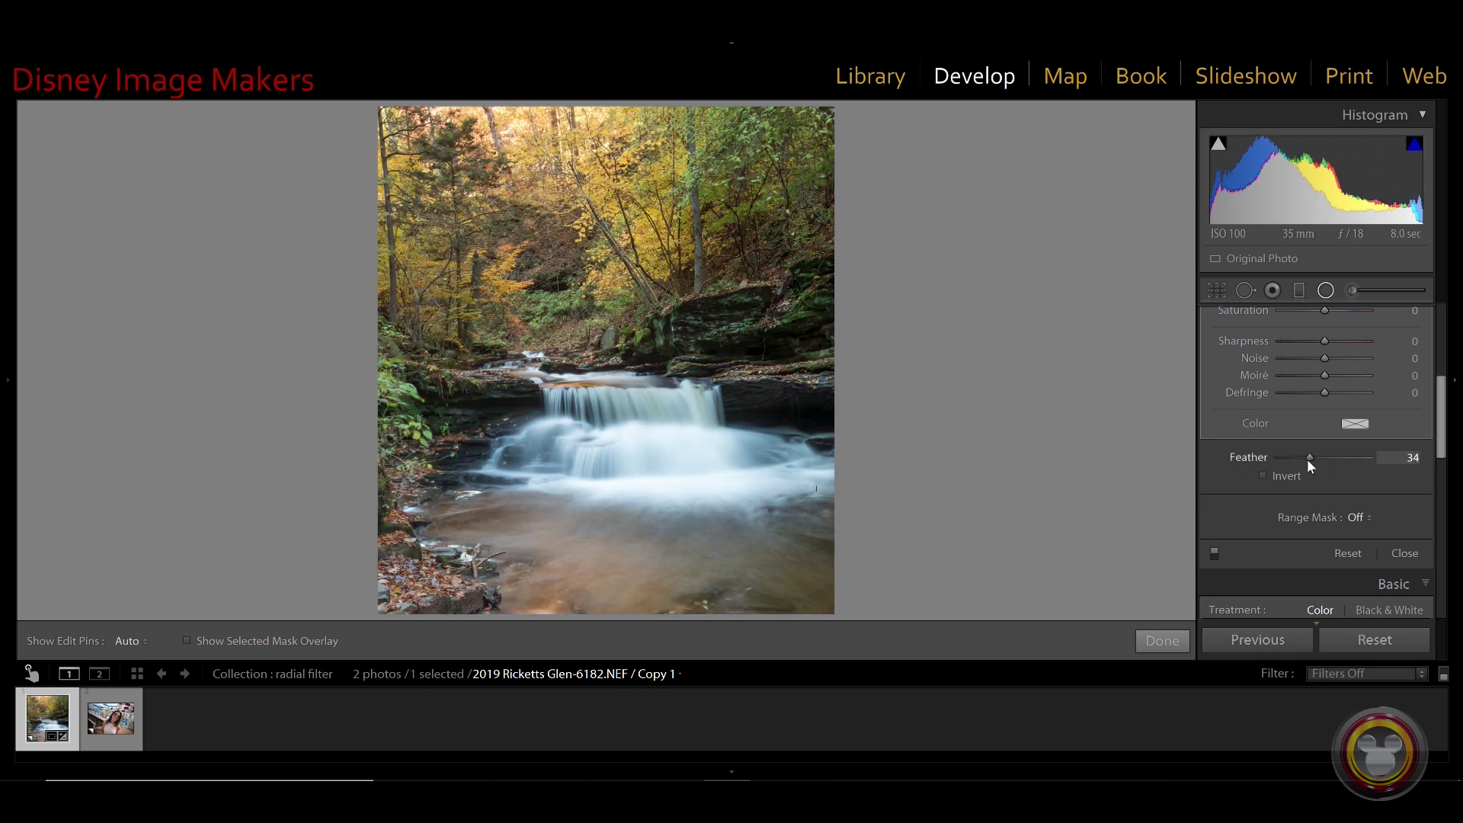
pyautogui.press('o')
pyautogui.moveTo(1310, 456); pyautogui.dragTo(1339, 463)
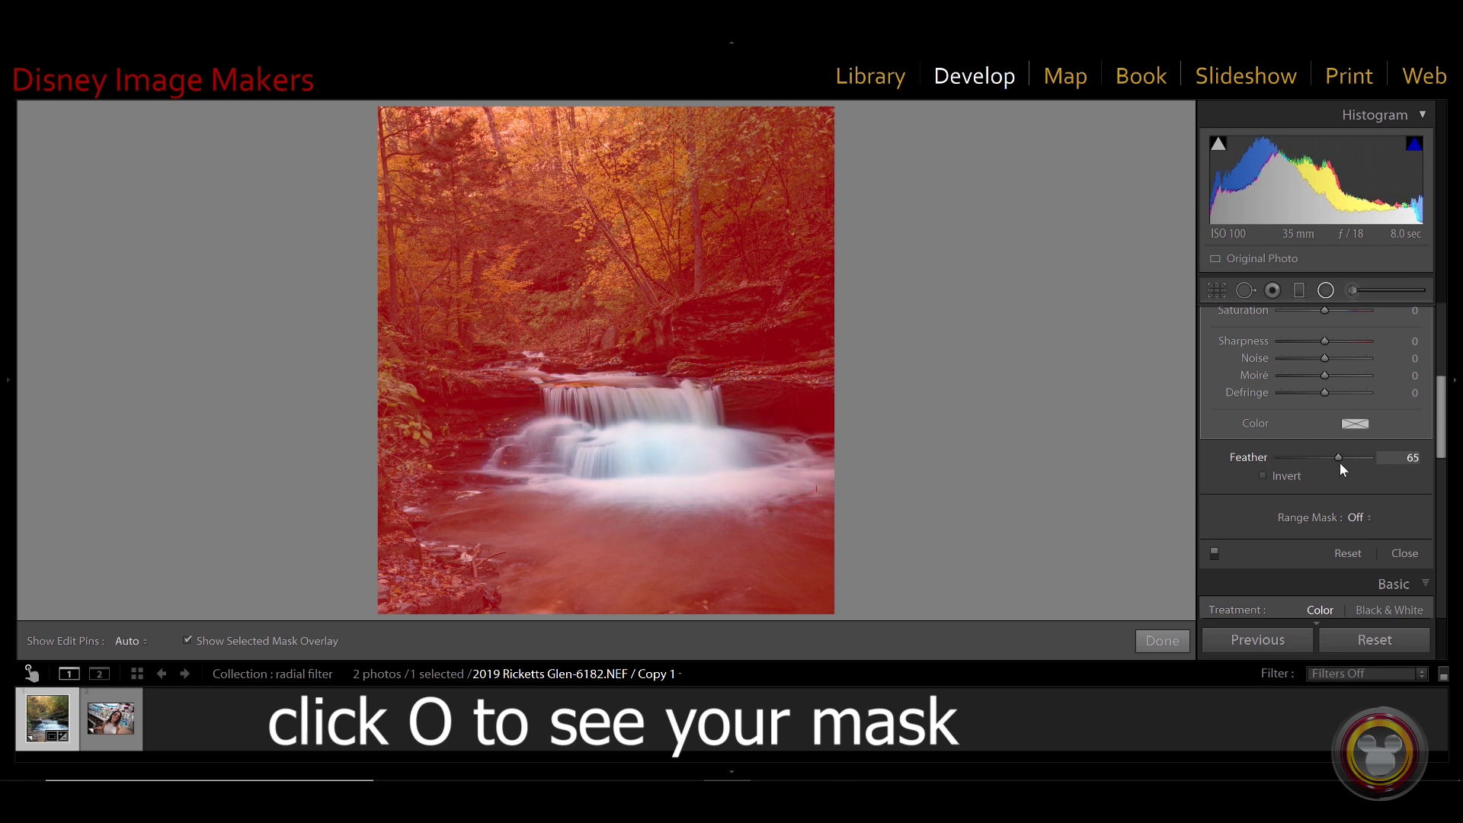
pyautogui.click(1261, 474)
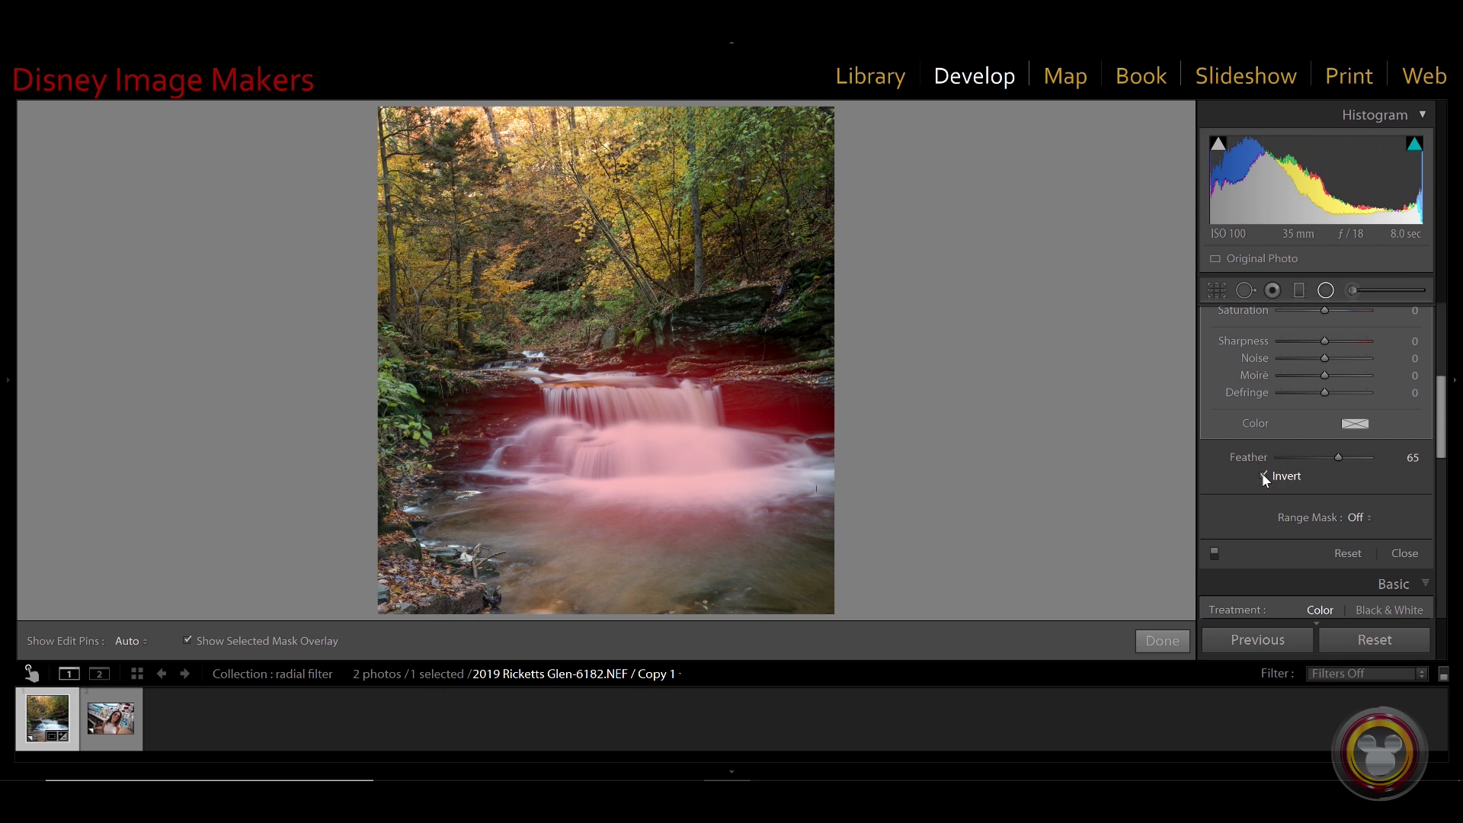
pyautogui.press('o')
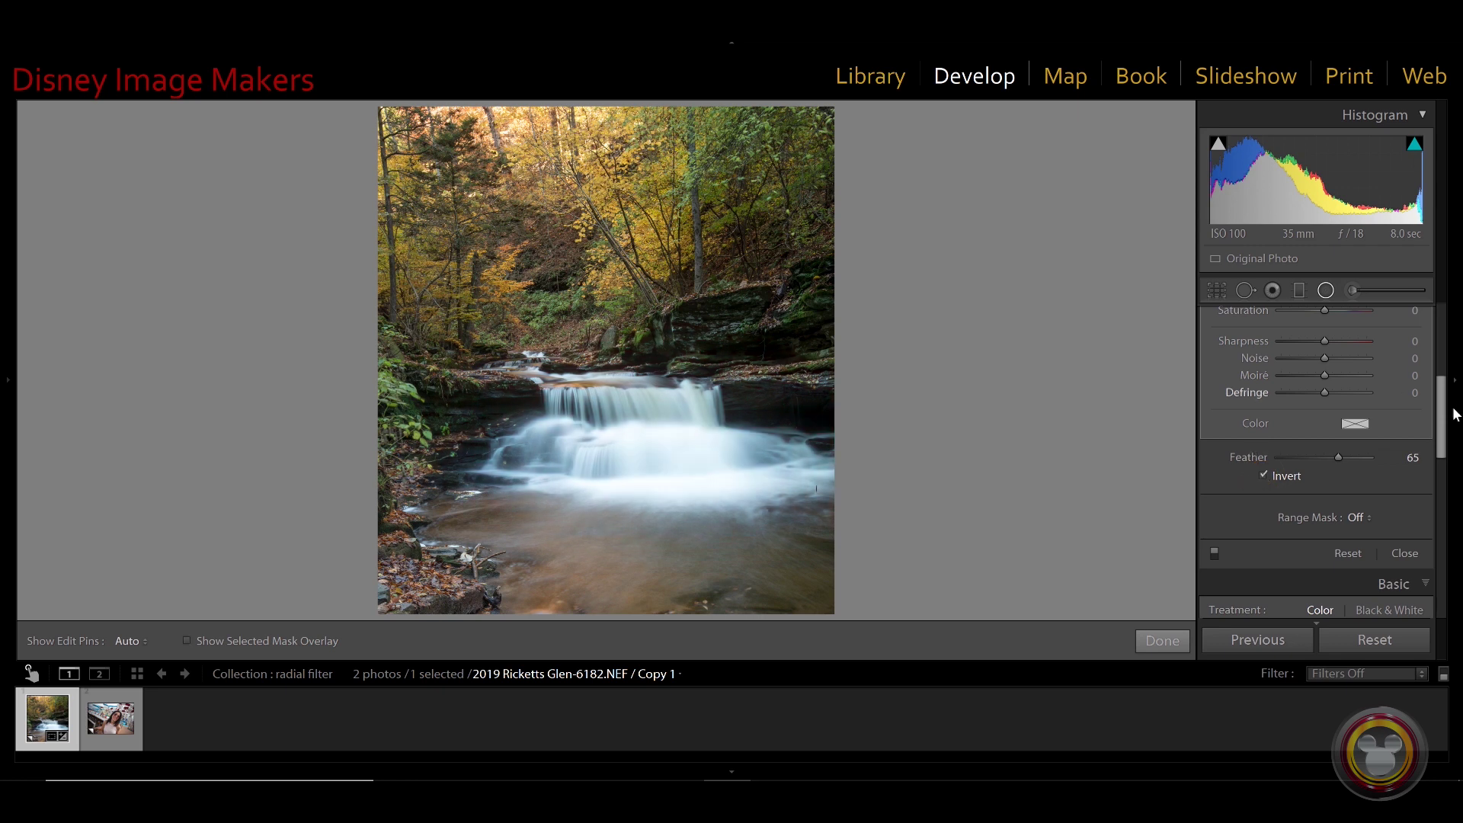
# Step: Adjust the waterfall filter to Temp 10, Exposure -0.65, Highlights -13 and Whites 11
pyautogui.moveTo(1447, 419); pyautogui.dragTo(1447, 347)
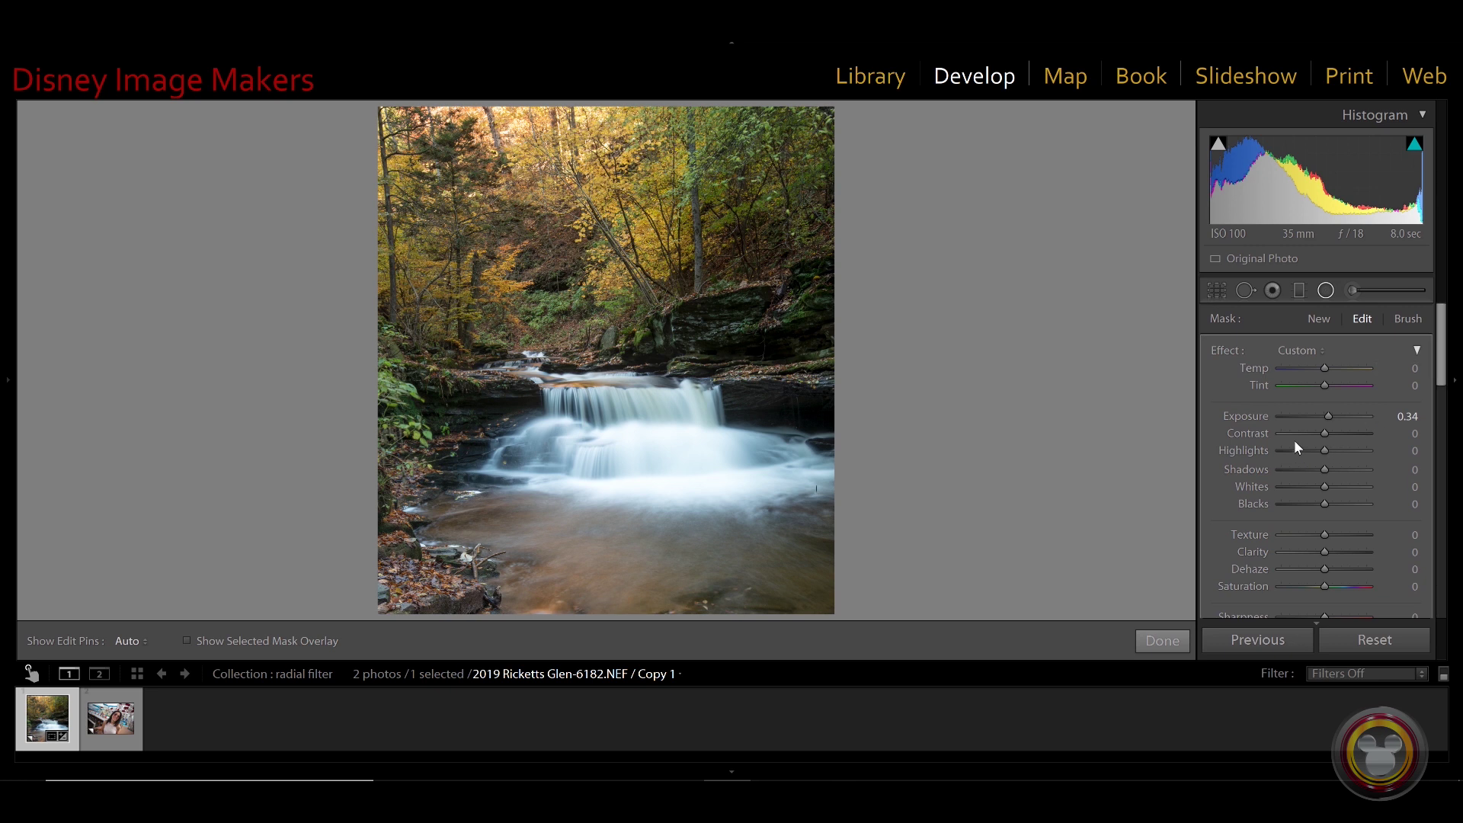
pyautogui.doubleClick(1328, 415)
pyautogui.moveTo(1323, 420); pyautogui.dragTo(1316, 420)
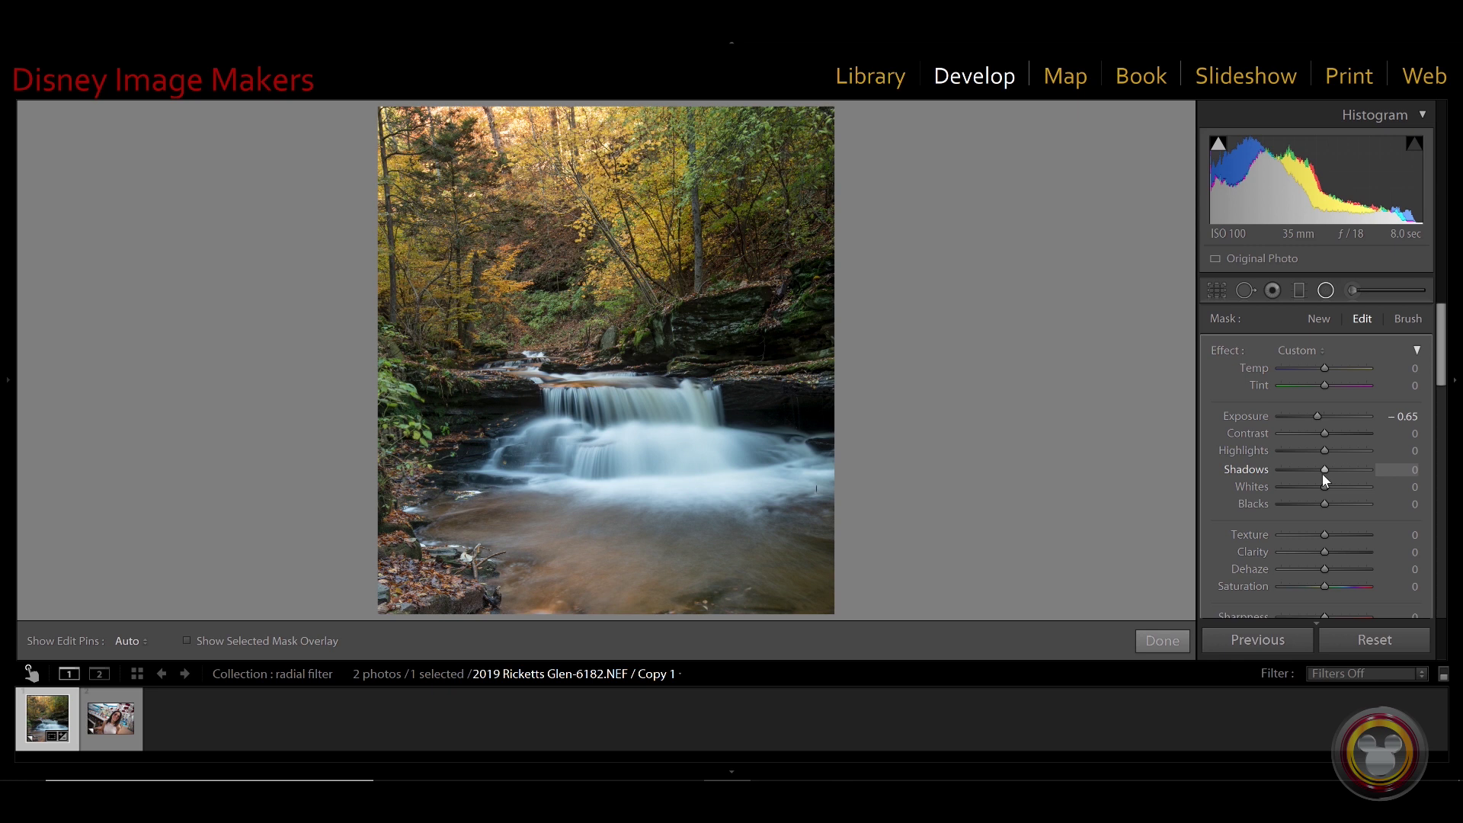
pyautogui.moveTo(1322, 452); pyautogui.dragTo(1319, 450)
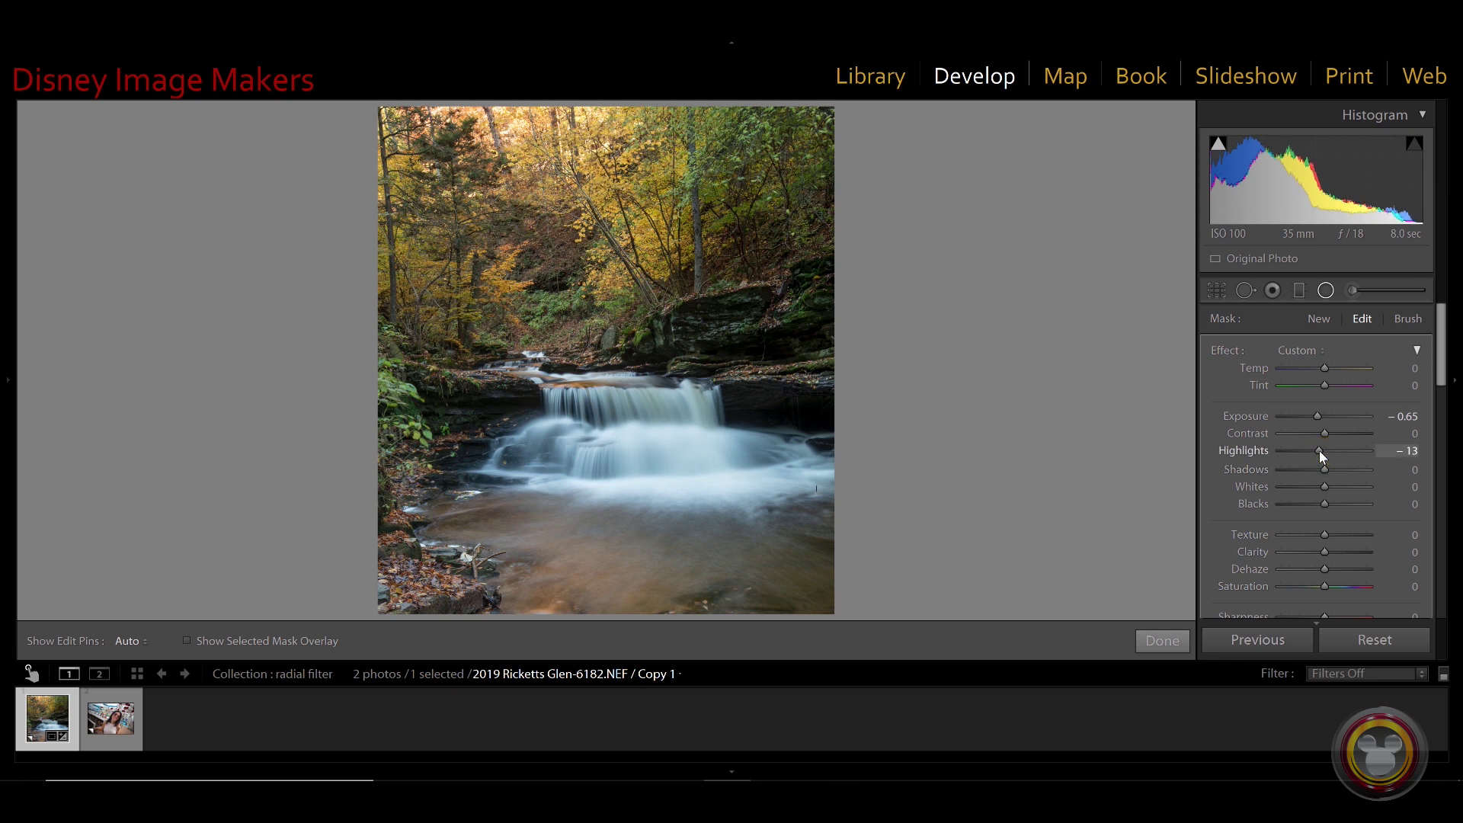
pyautogui.moveTo(652, 451); pyautogui.dragTo(819, 494)
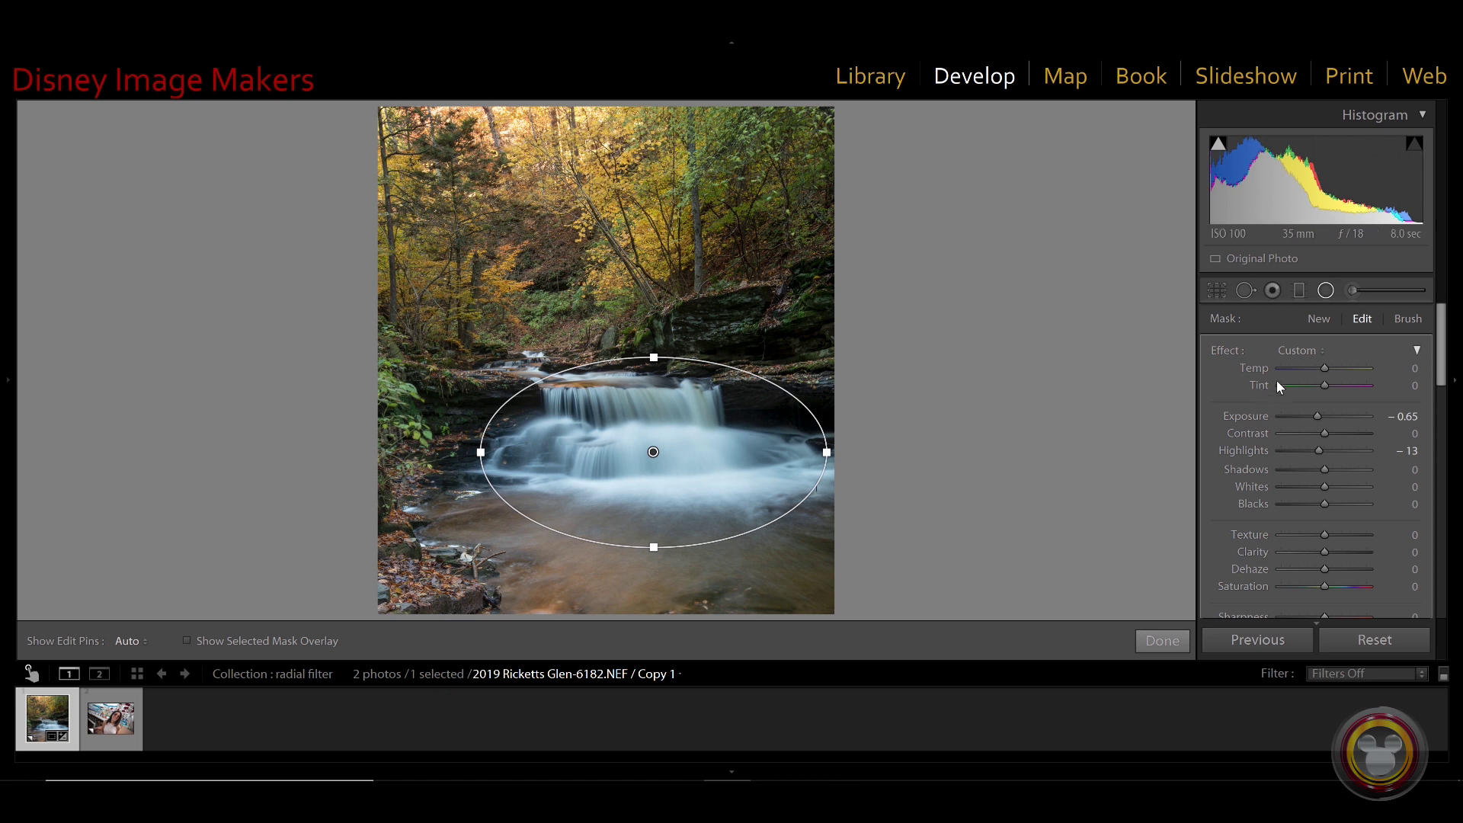
pyautogui.moveTo(1324, 369); pyautogui.dragTo(1328, 369)
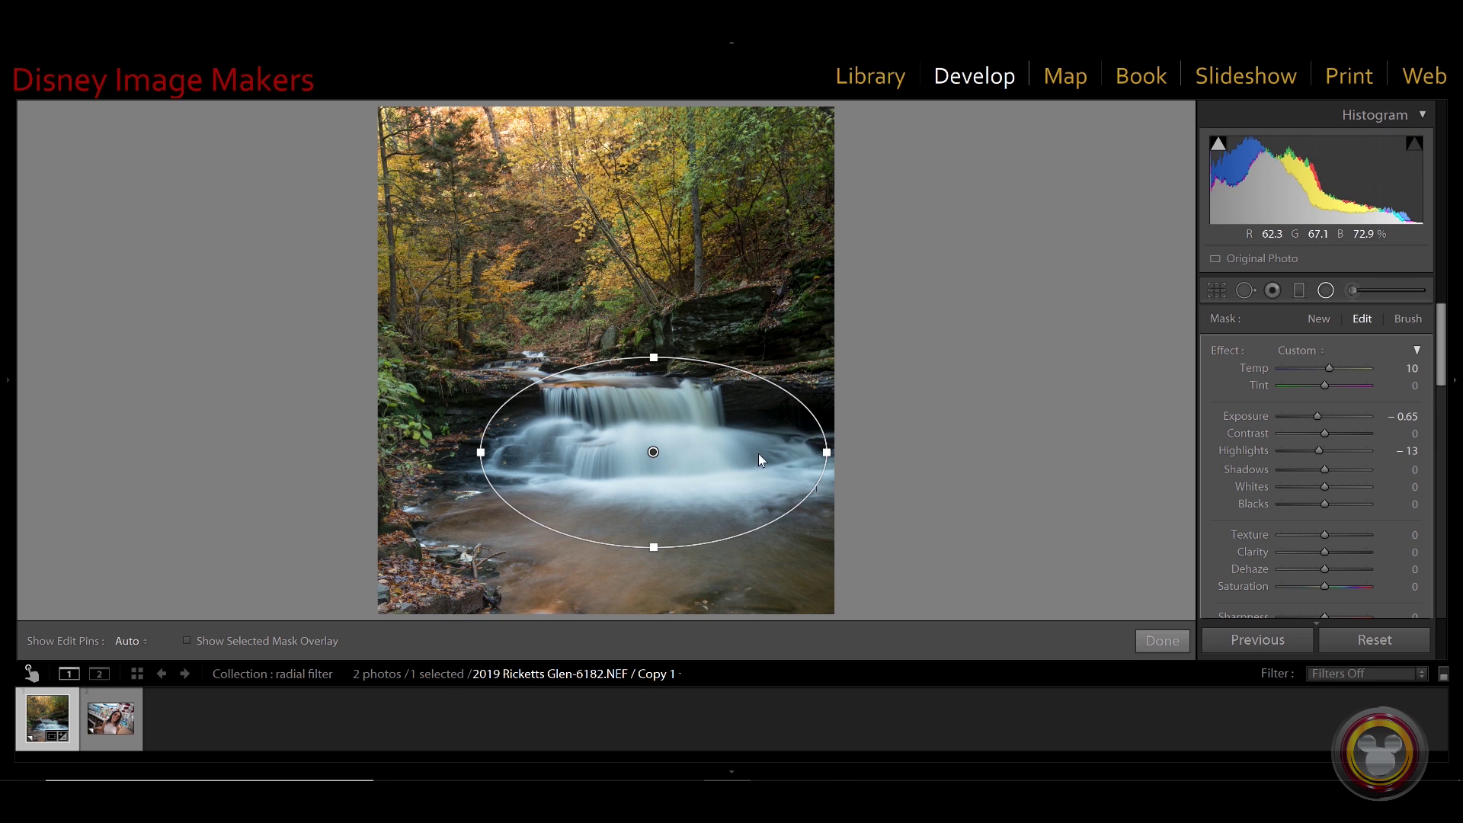
pyautogui.moveTo(1320, 487); pyautogui.dragTo(1336, 487)
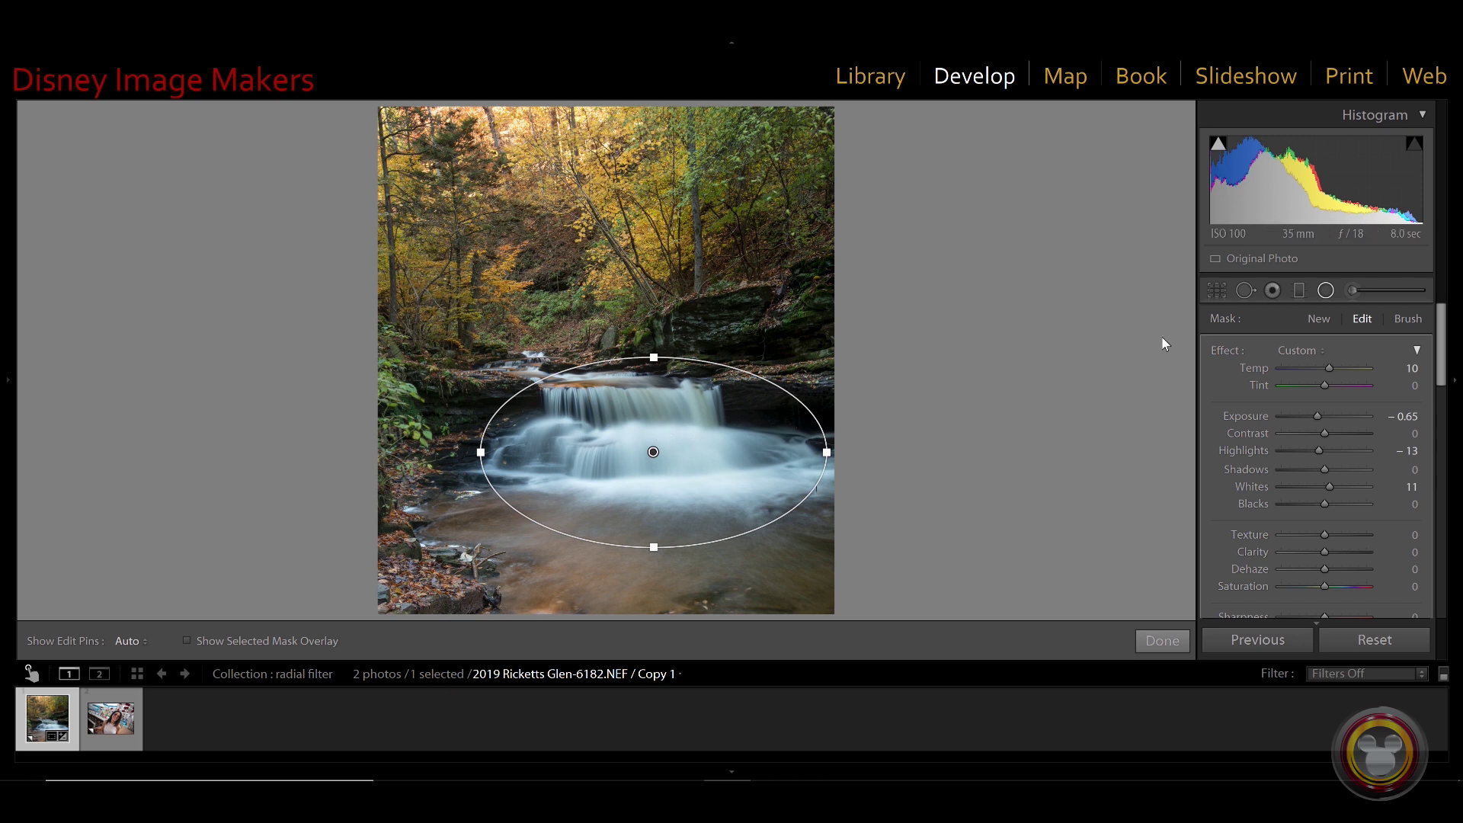
# Step: Add a new large radial filter over the yellow trees in the upper left of the photo
pyautogui.click(1312, 320)
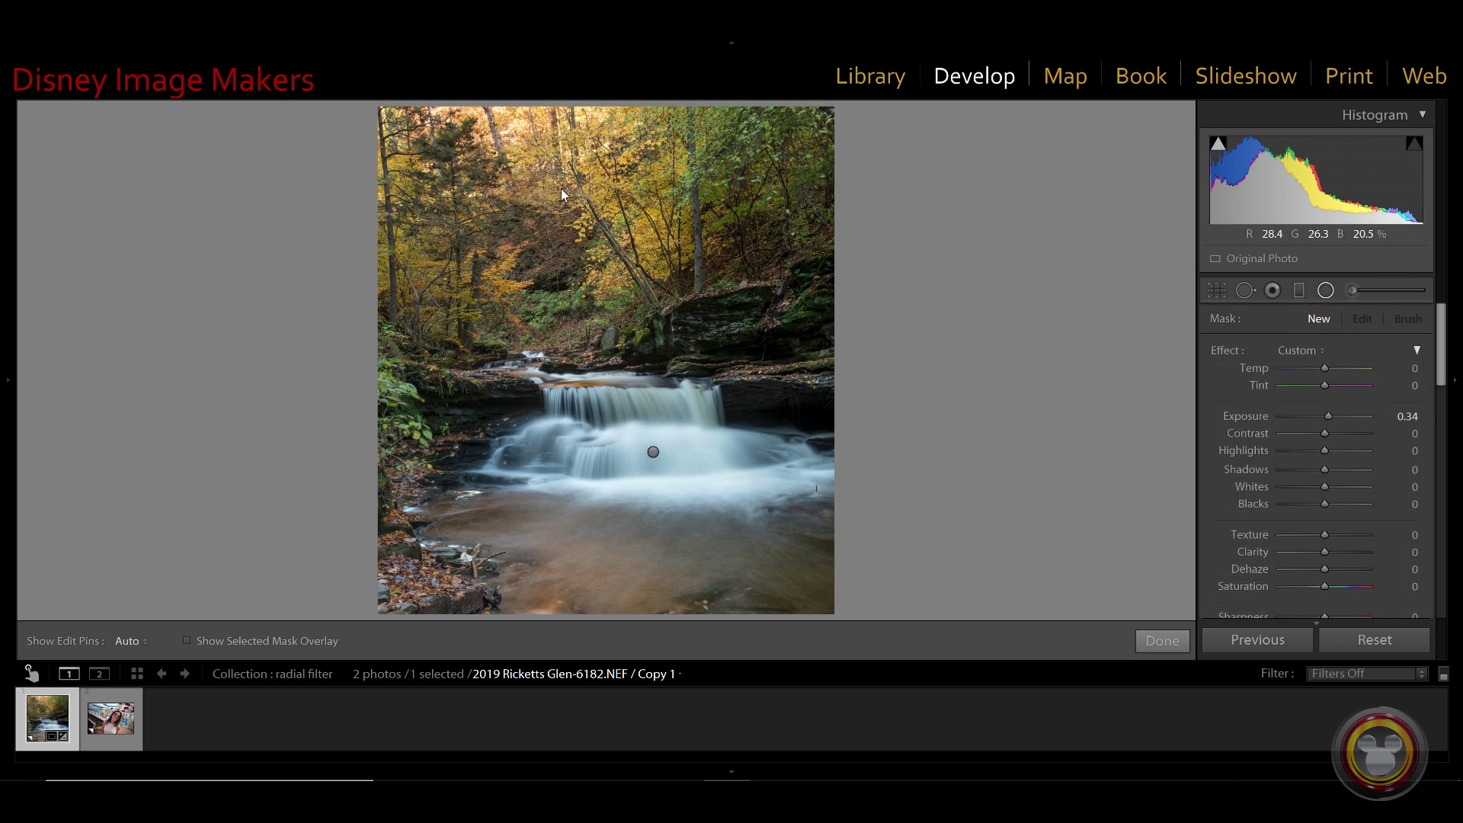
pyautogui.moveTo(552, 184); pyautogui.dragTo(383, 63)
pyautogui.moveTo(558, 201)
pyautogui.mouseDown()
pyautogui.moveTo(576, 176)
pyautogui.moveTo(565, 189)
pyautogui.mouseUp()
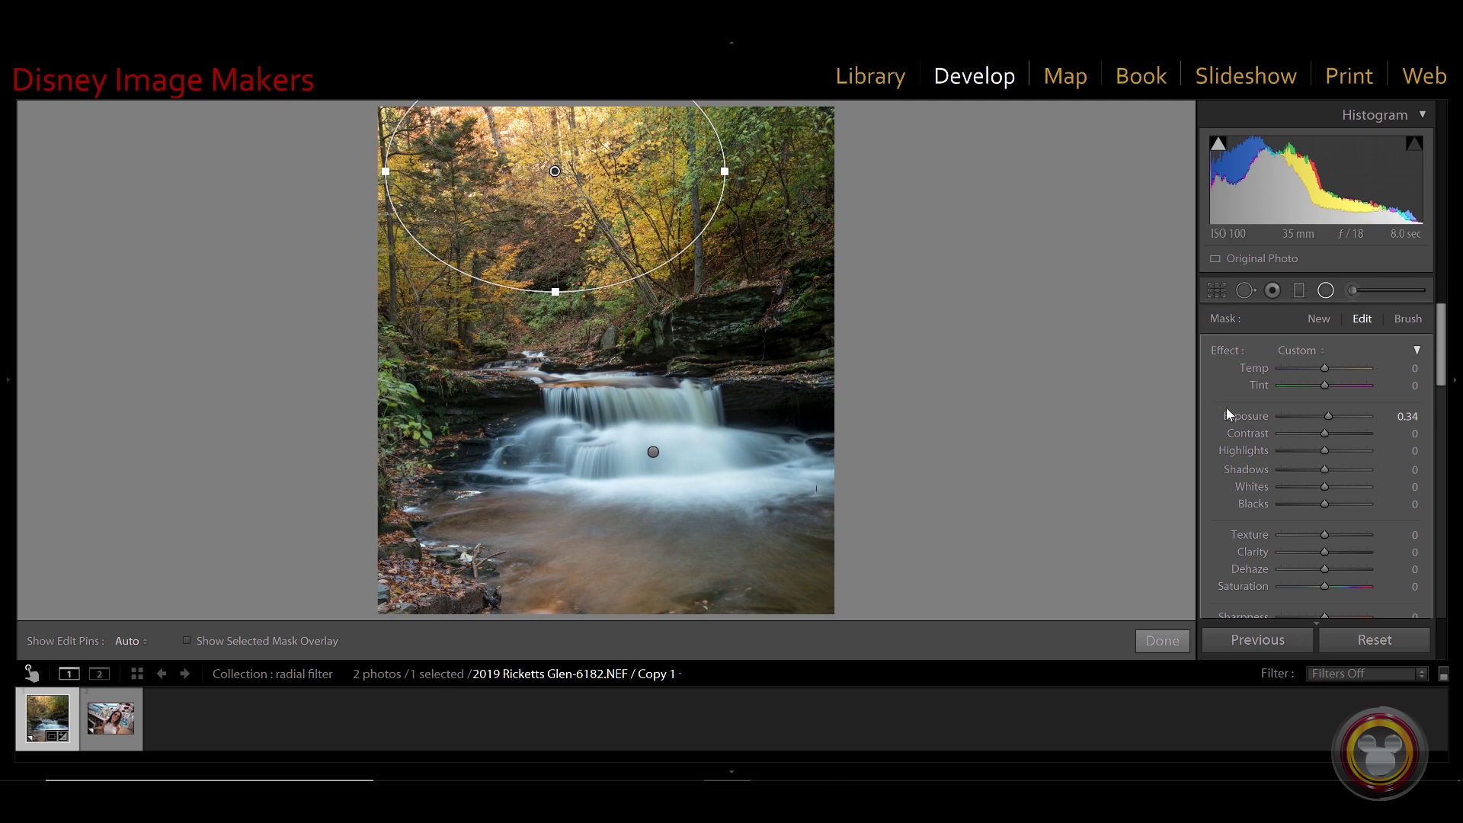
# Step: Set the tree filter's Temp to 60 and Exposure to 1.03
pyautogui.moveTo(1330, 417); pyautogui.dragTo(1338, 416)
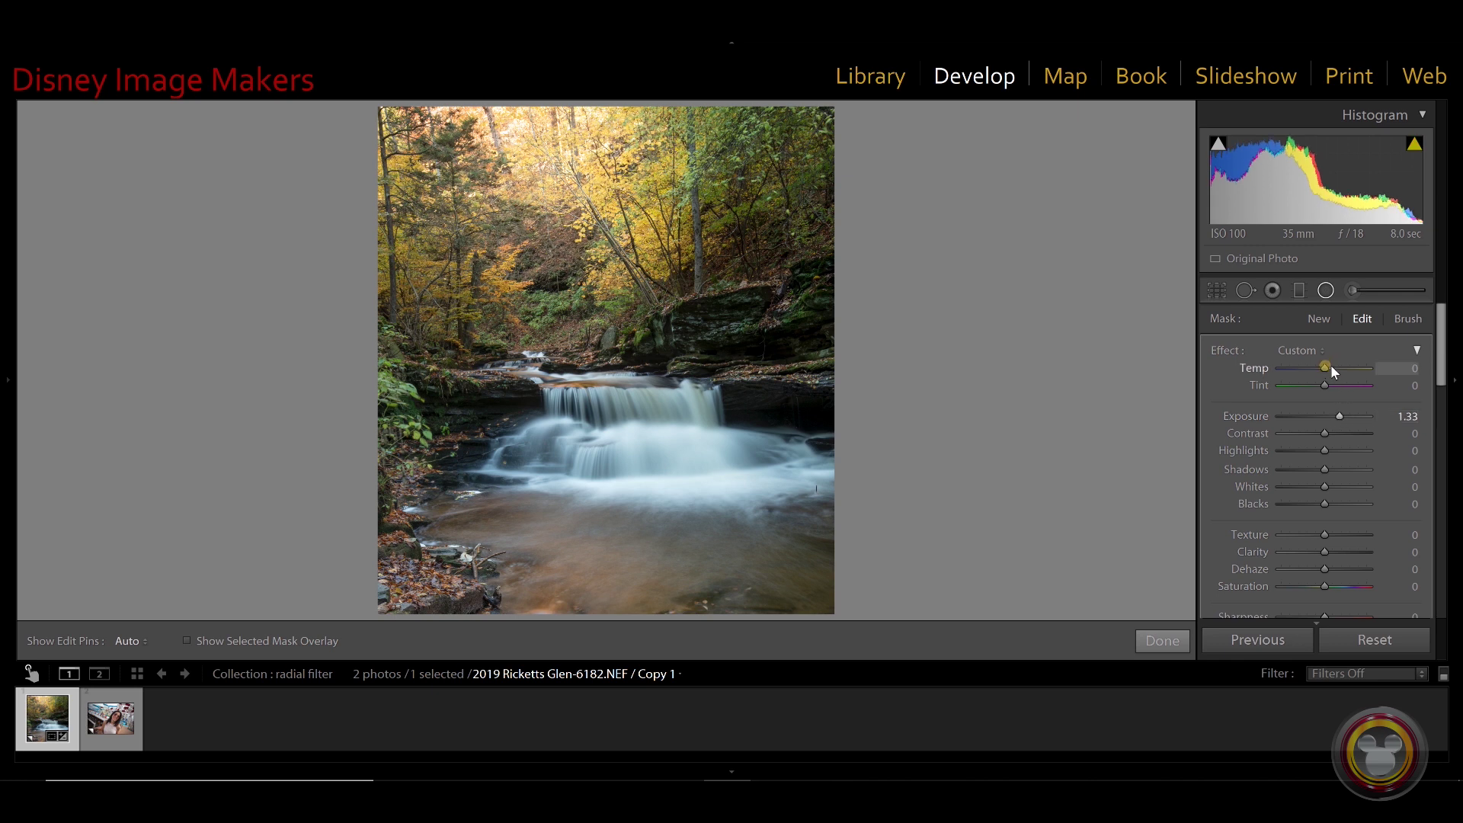
pyautogui.moveTo(1331, 368); pyautogui.dragTo(1351, 365)
pyautogui.moveTo(1342, 414); pyautogui.dragTo(1345, 414)
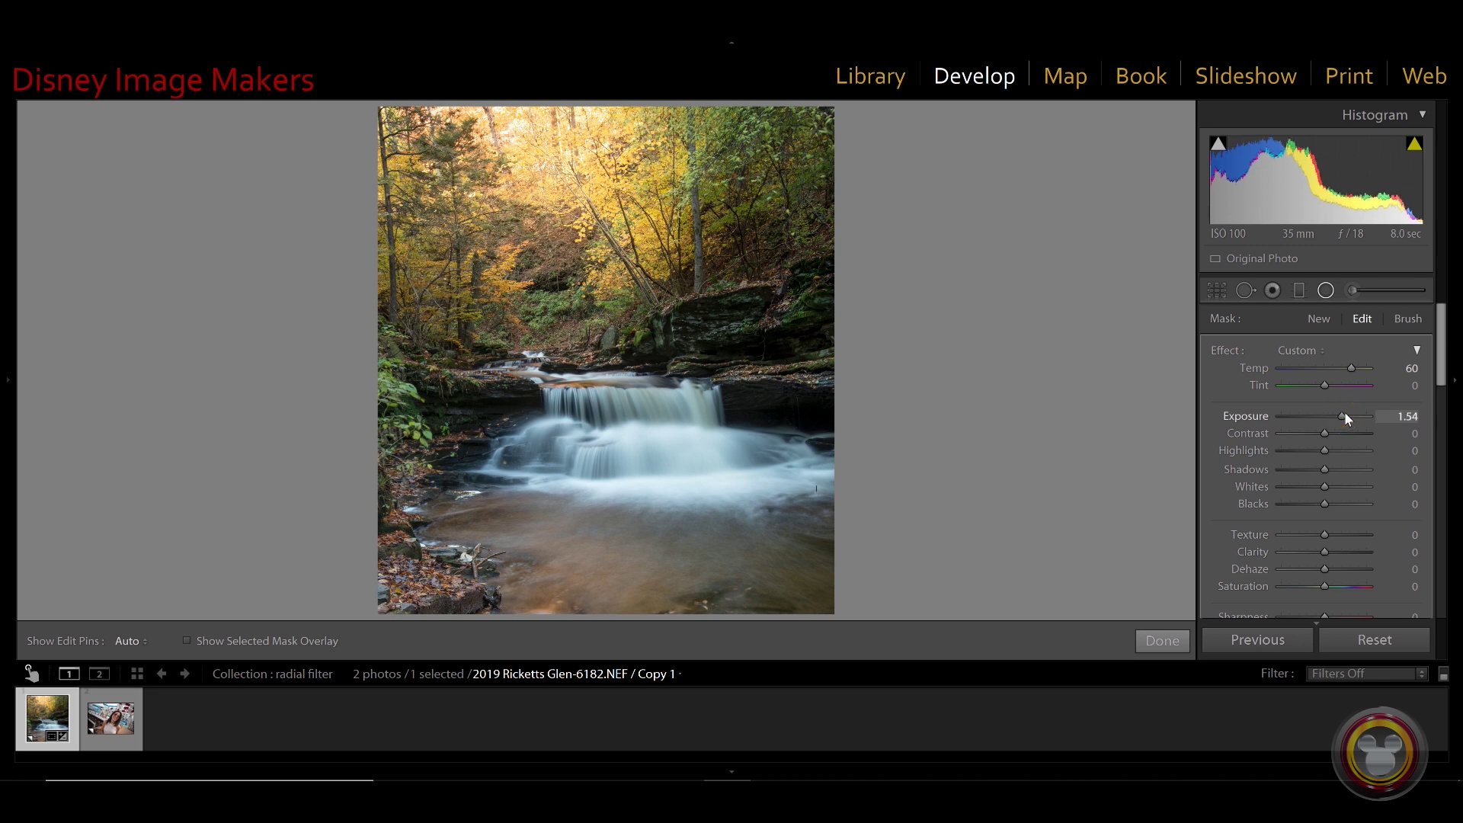
pyautogui.moveTo(1344, 413)
pyautogui.mouseDown()
pyautogui.moveTo(1318, 414)
pyautogui.moveTo(1356, 413)
pyautogui.moveTo(1342, 416)
pyautogui.mouseUp()
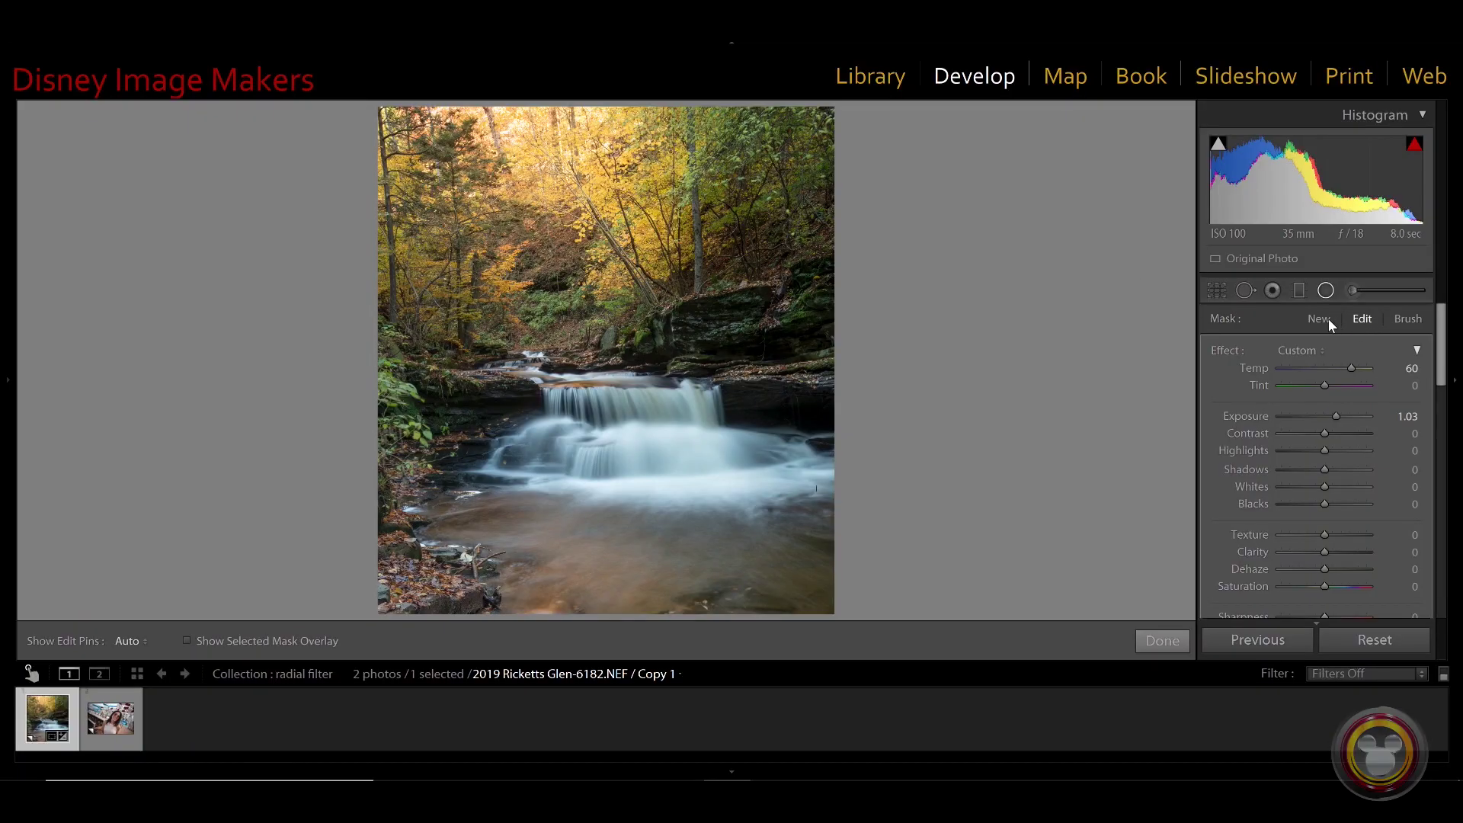
# Step: Add a new radial filter over the dark rocks above and right of the waterfall, tilted to follow their slope
pyautogui.click(1320, 319)
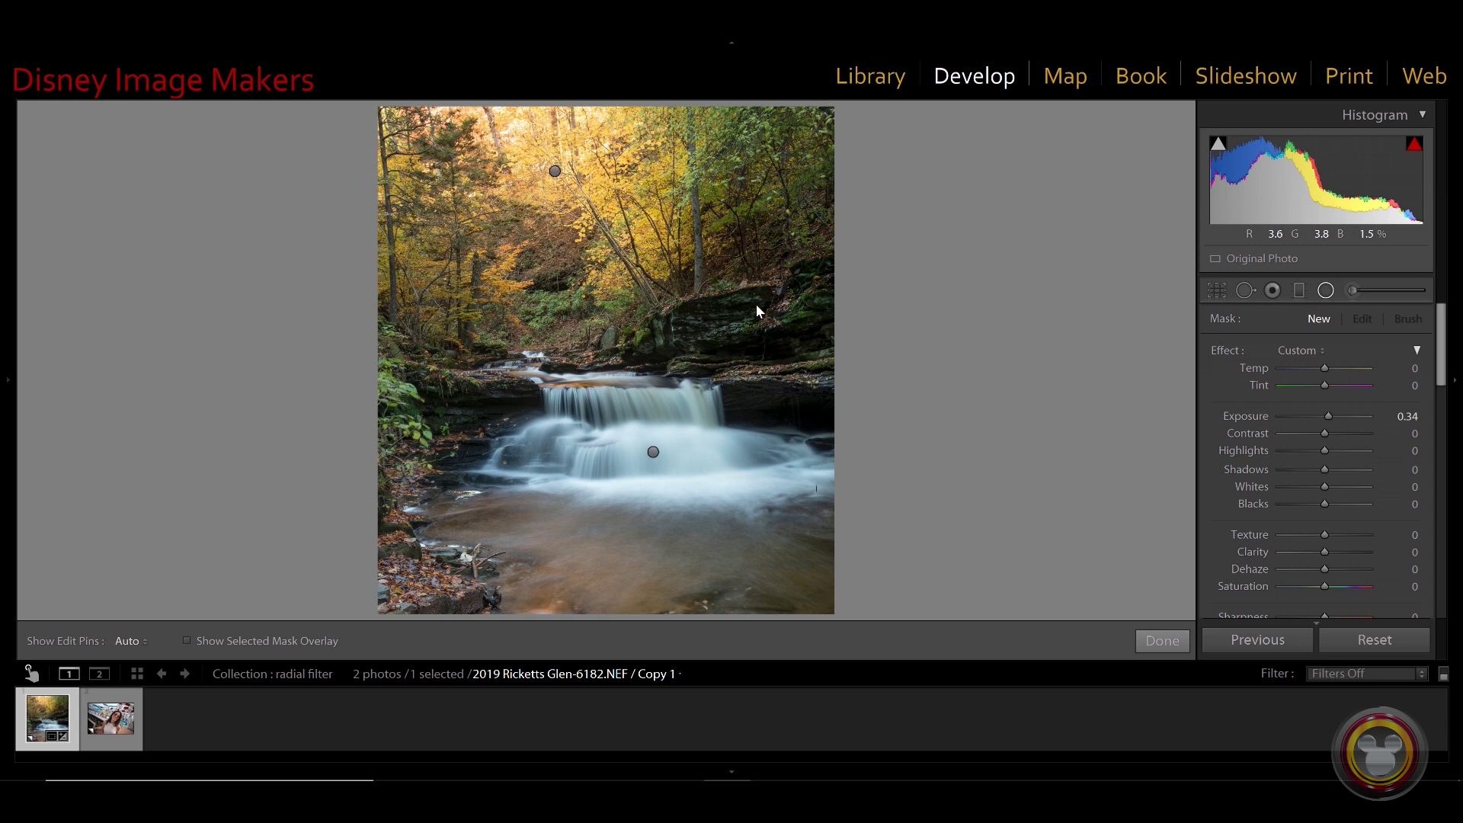
pyautogui.moveTo(743, 339); pyautogui.dragTo(827, 299)
pyautogui.moveTo(765, 337); pyautogui.dragTo(777, 319)
pyautogui.moveTo(710, 362); pyautogui.dragTo(727, 359)
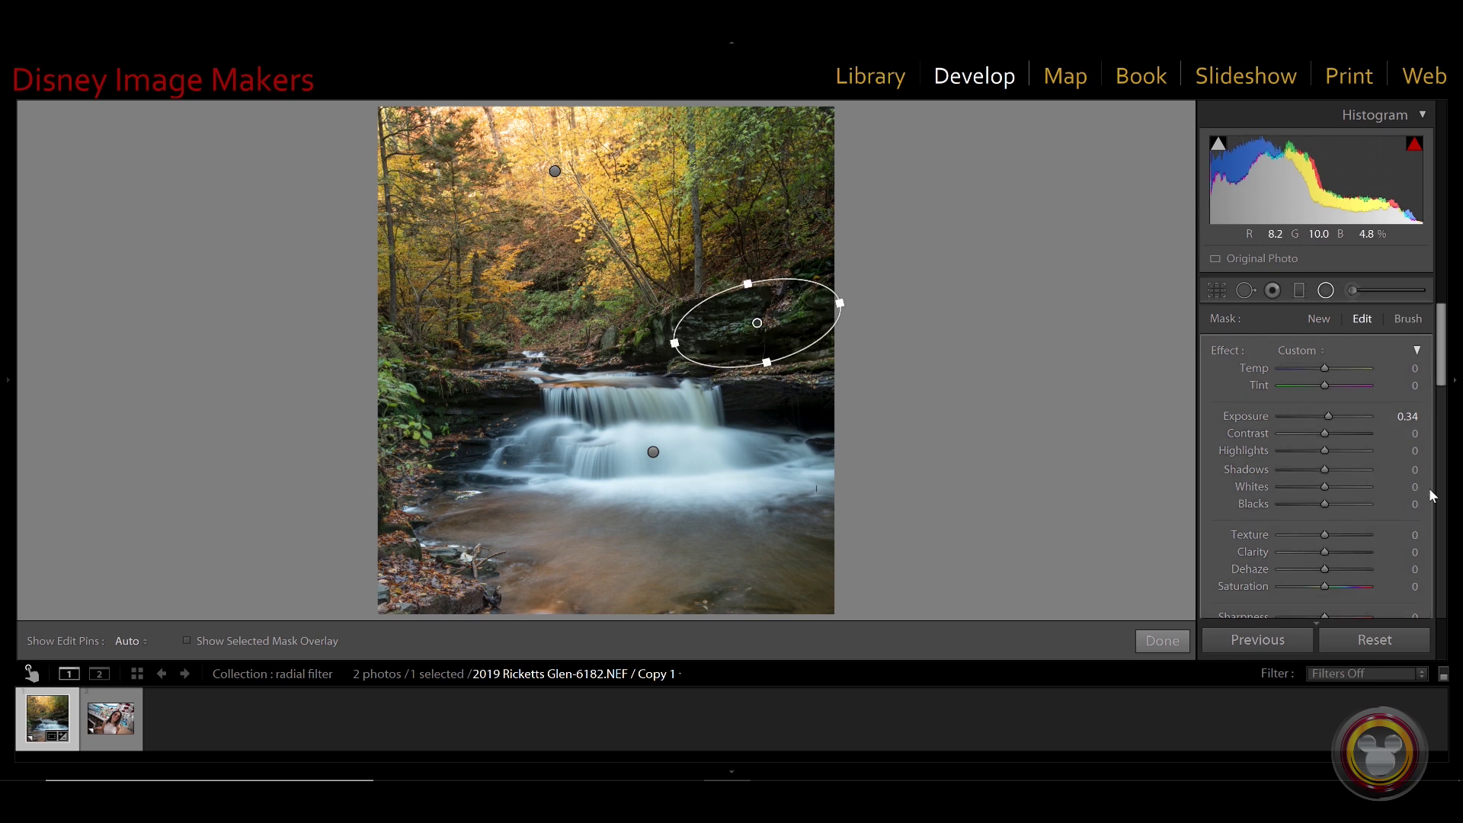
# Step: Set the rock filter's Exposure to 0.79, Clarity to 94 and Temp to 52
pyautogui.moveTo(1330, 417); pyautogui.dragTo(1333, 417)
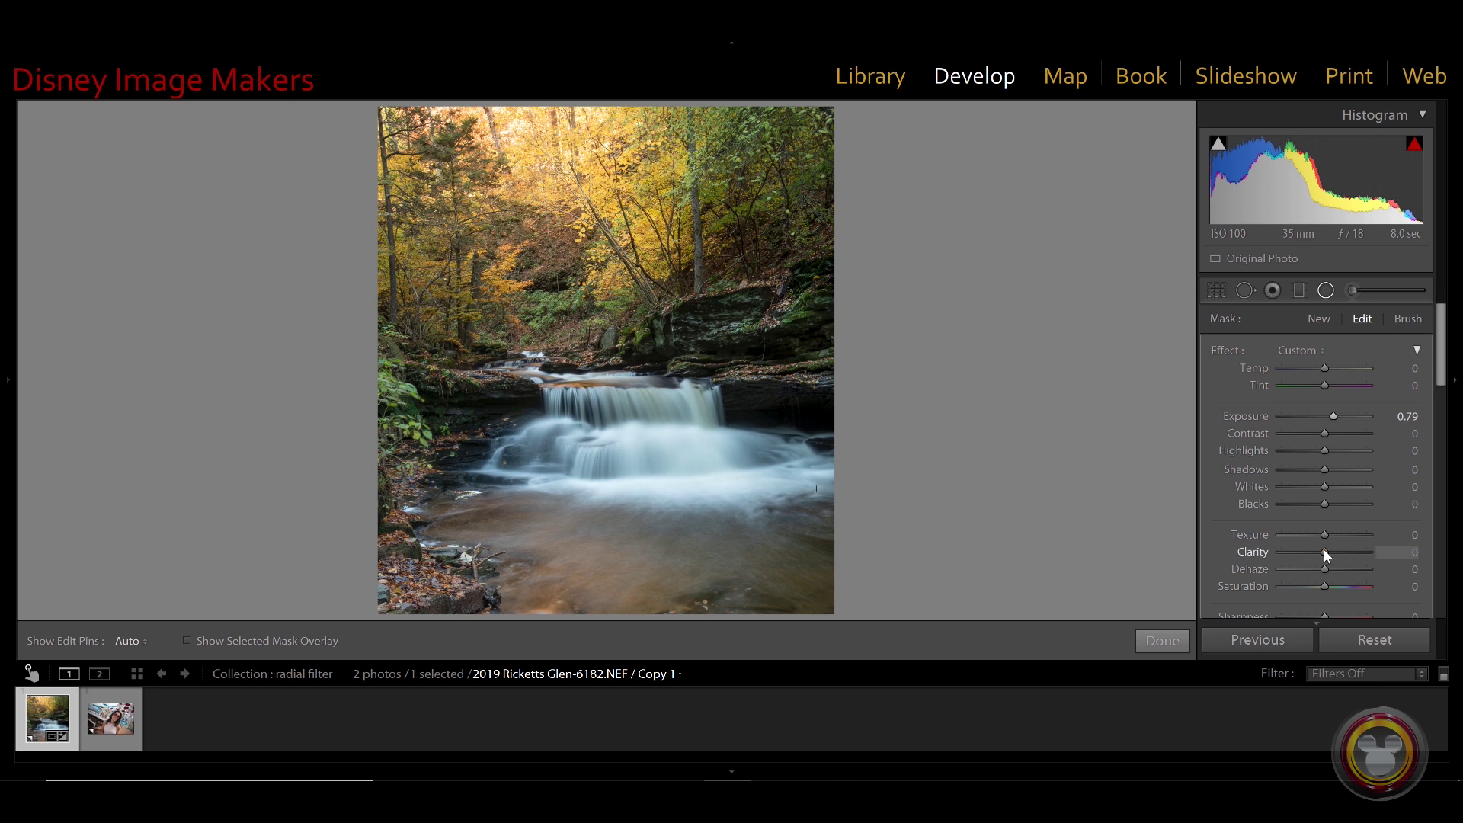
pyautogui.click(1373, 550)
pyautogui.moveTo(1366, 550); pyautogui.dragTo(1363, 550)
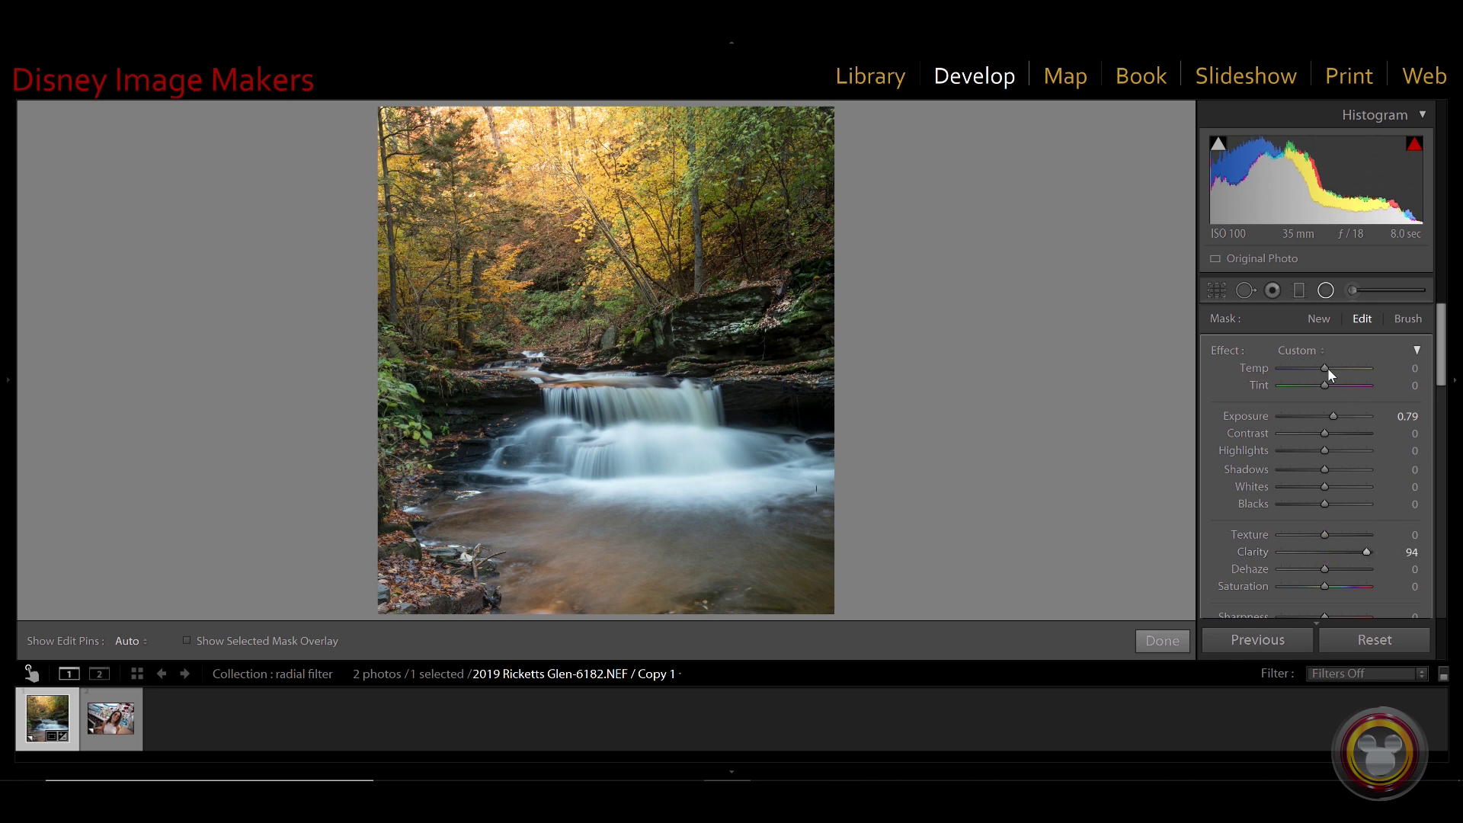
pyautogui.moveTo(1326, 370); pyautogui.dragTo(1351, 370)
# Step: Duplicate the rock filter twice, placing one copy over the ledge right of the waterfall and one over the left bank
pyautogui.rightClick(757, 323)
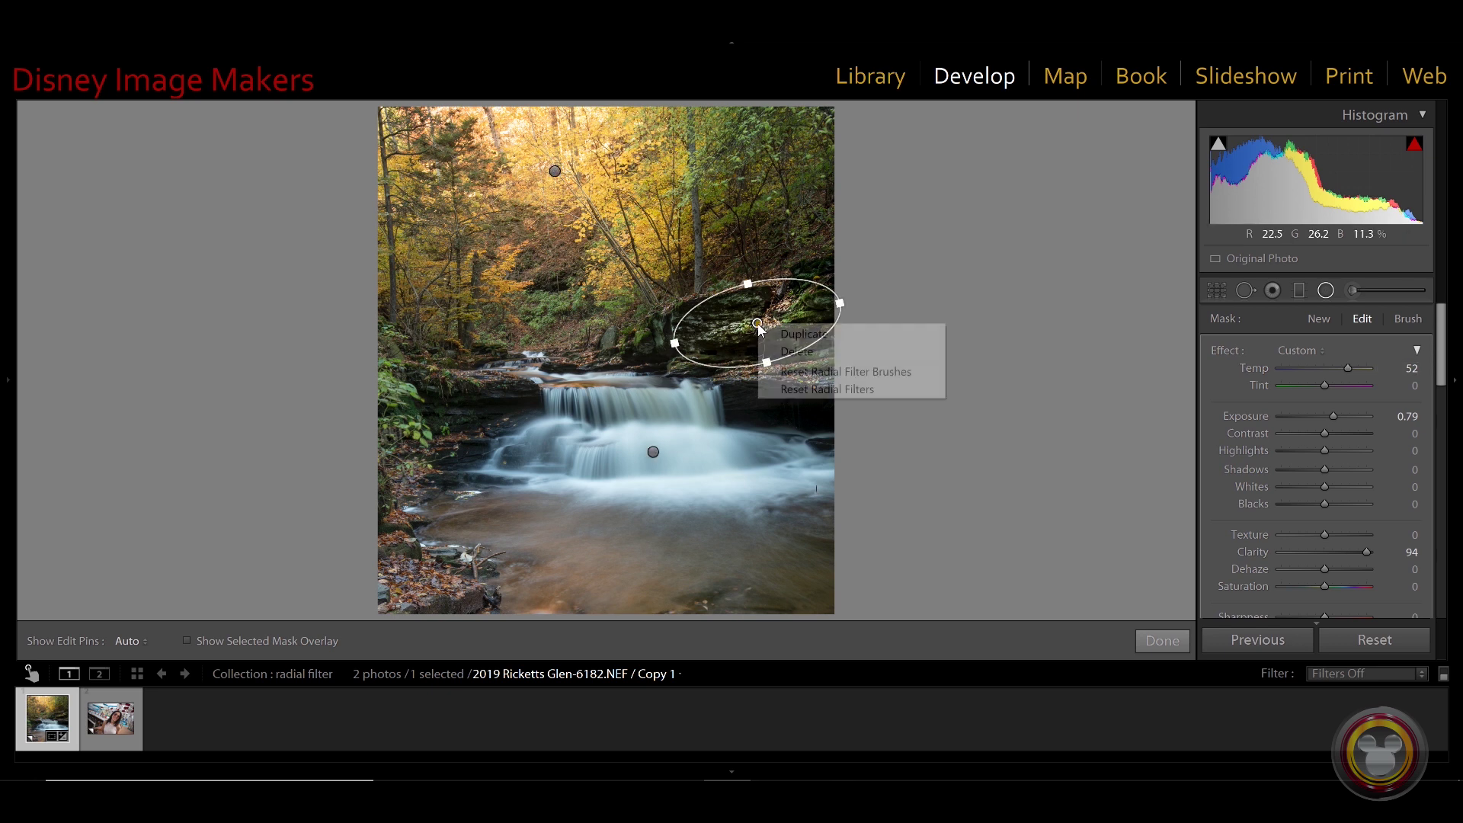
pyautogui.click(792, 334)
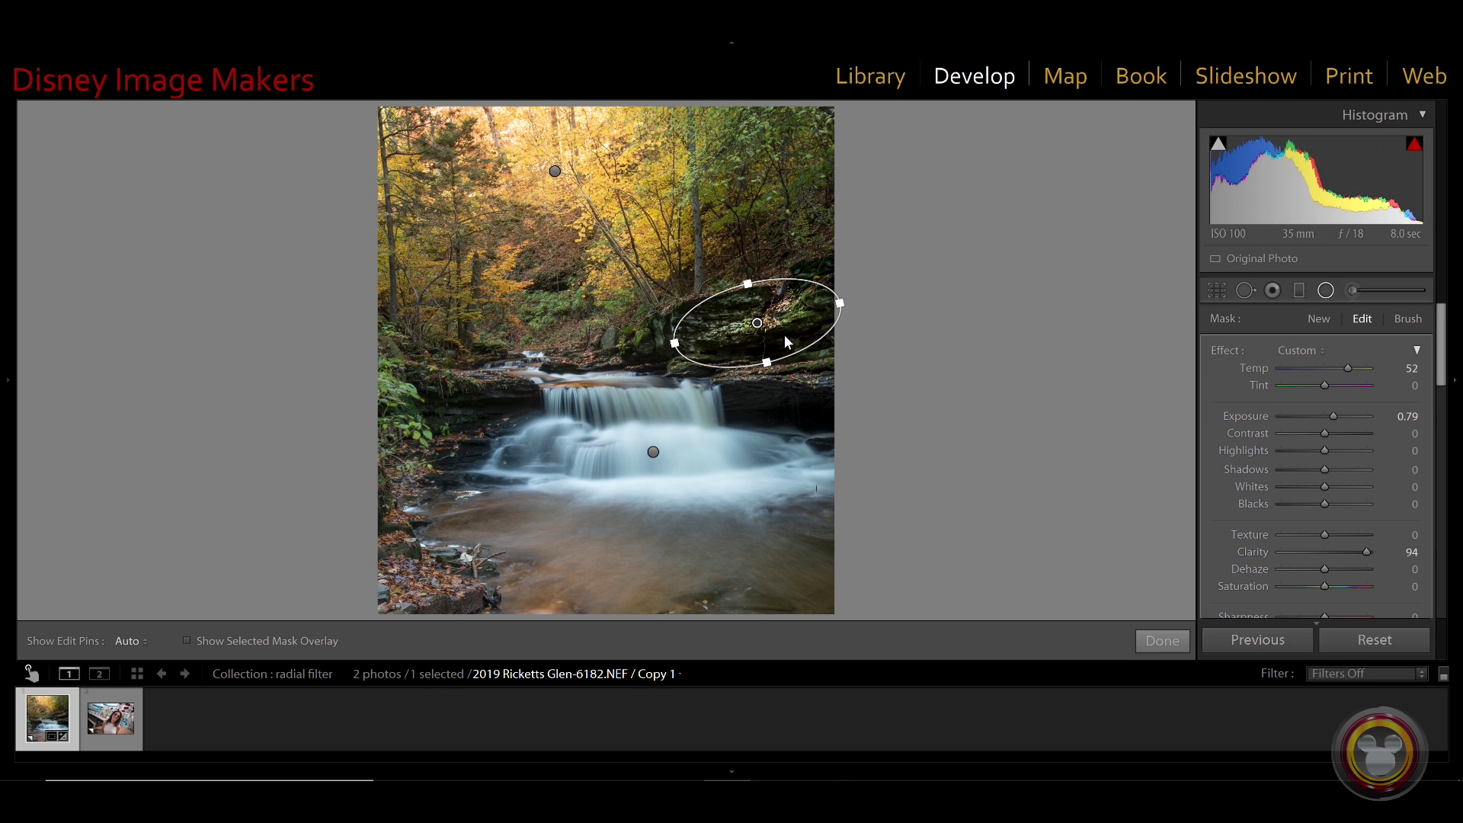
pyautogui.moveTo(761, 328); pyautogui.dragTo(781, 395)
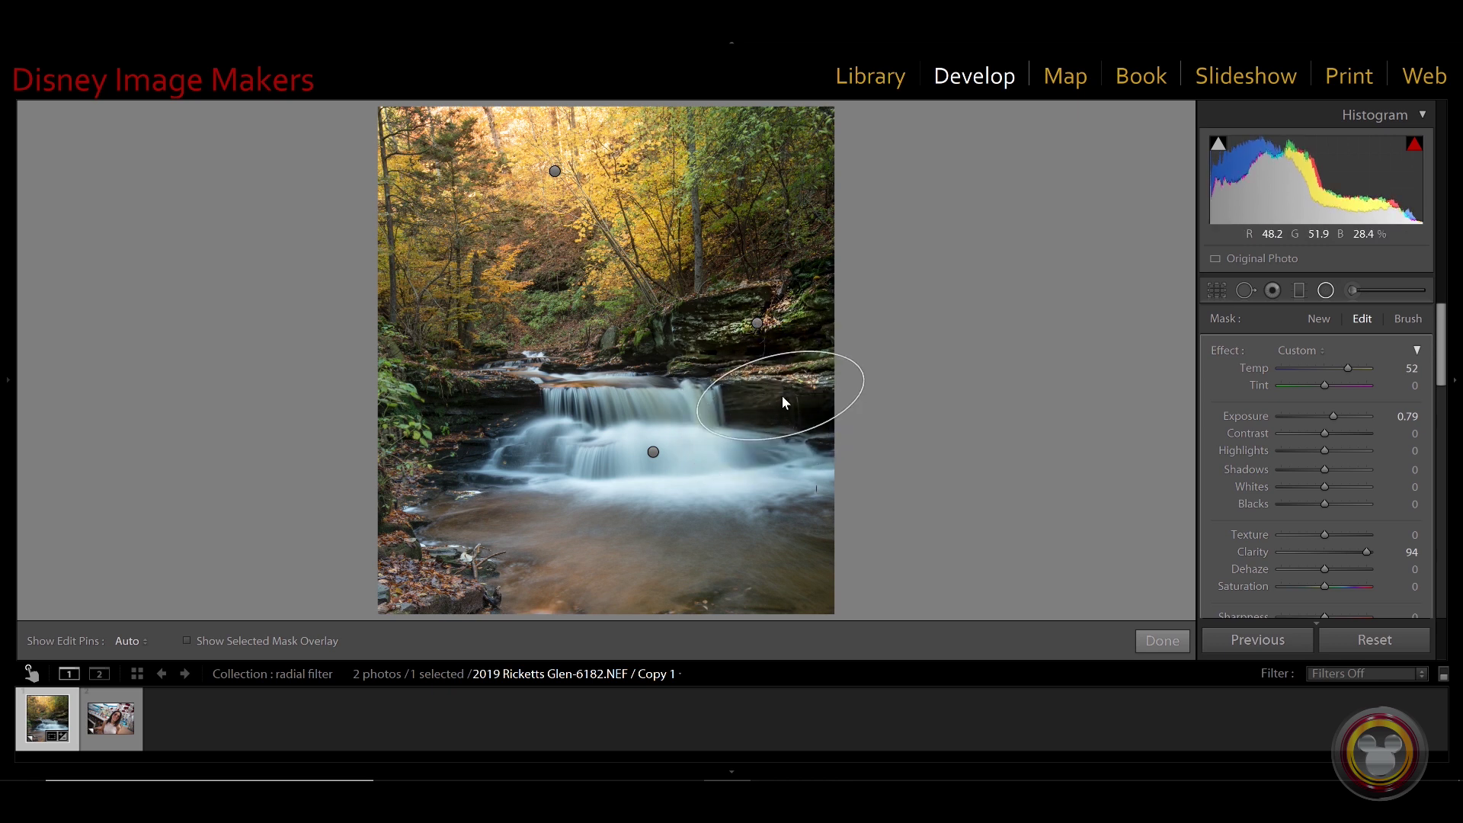
pyautogui.rightClick(759, 323)
pyautogui.click(792, 333)
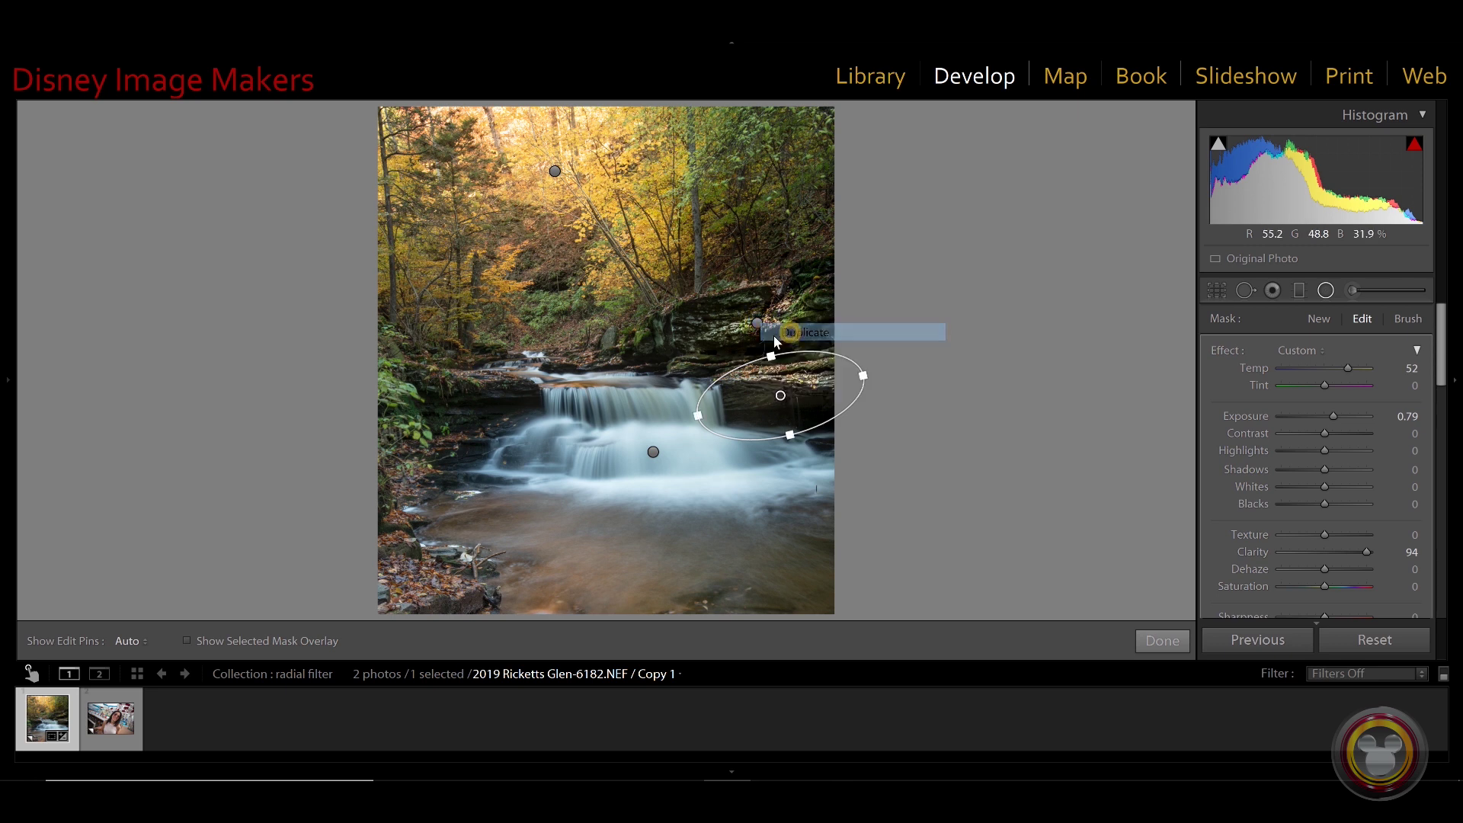
pyautogui.moveTo(730, 327); pyautogui.dragTo(471, 393)
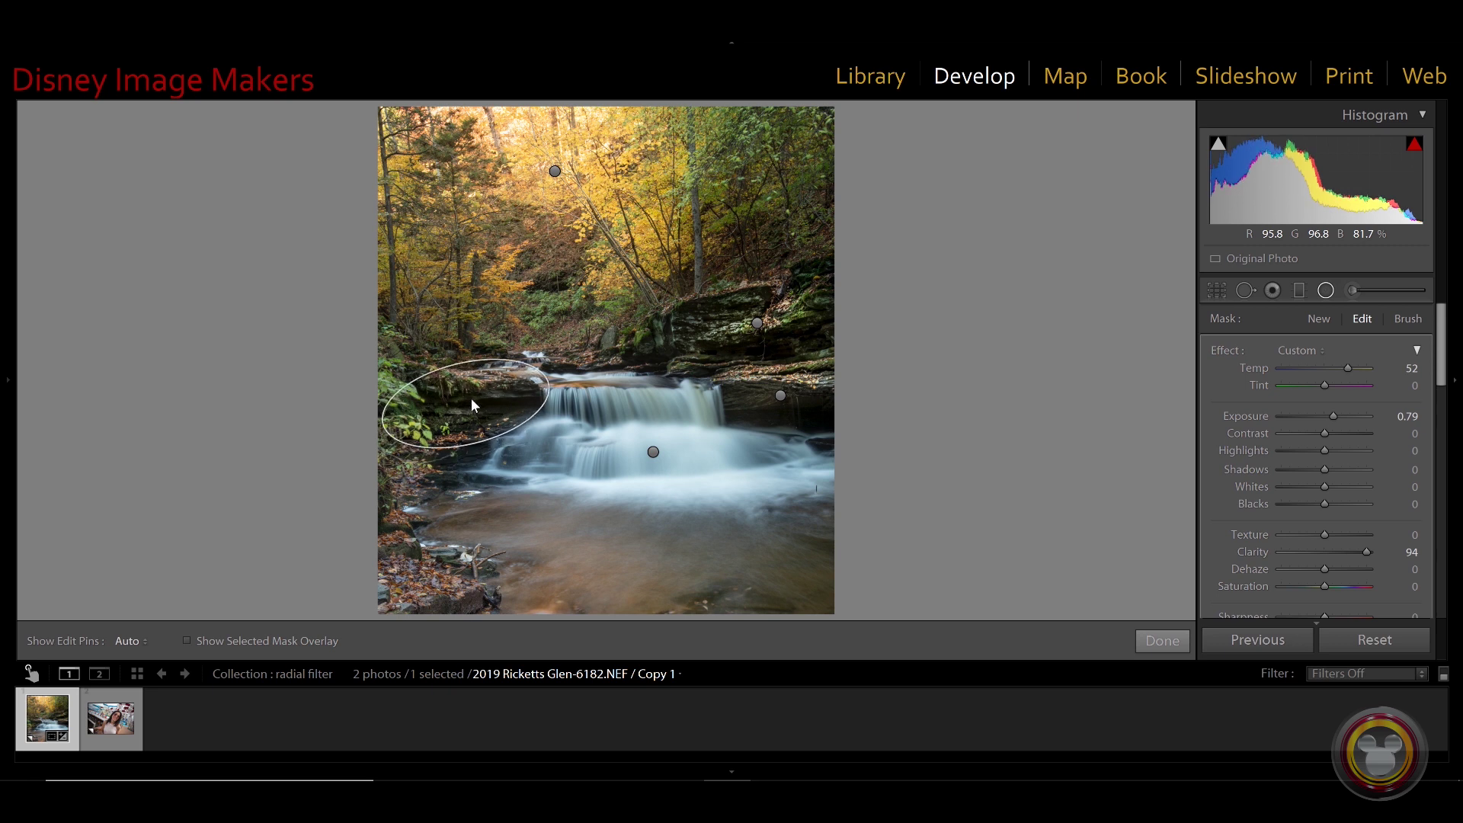
# Step: Shrink the filter copy on the ledge right of the waterfall and raise Shadows to 8
pyautogui.click(779, 395)
pyautogui.moveTo(798, 442); pyautogui.dragTo(801, 411)
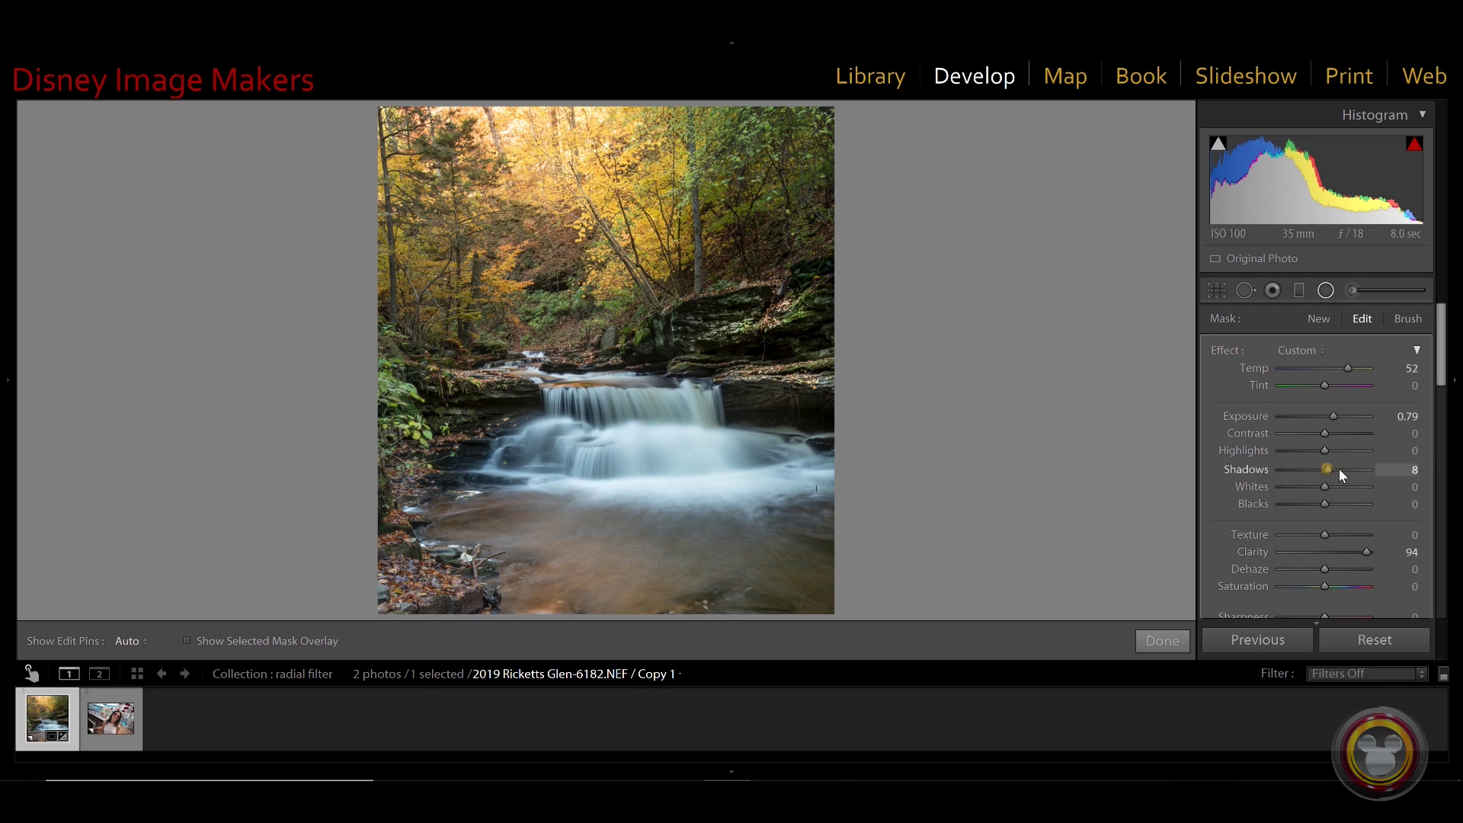
# Step: Toggle the radial filters off and on to compare the waterfall photo before and after the local adjustments
pyautogui.scroll(-5, 1355, 468)
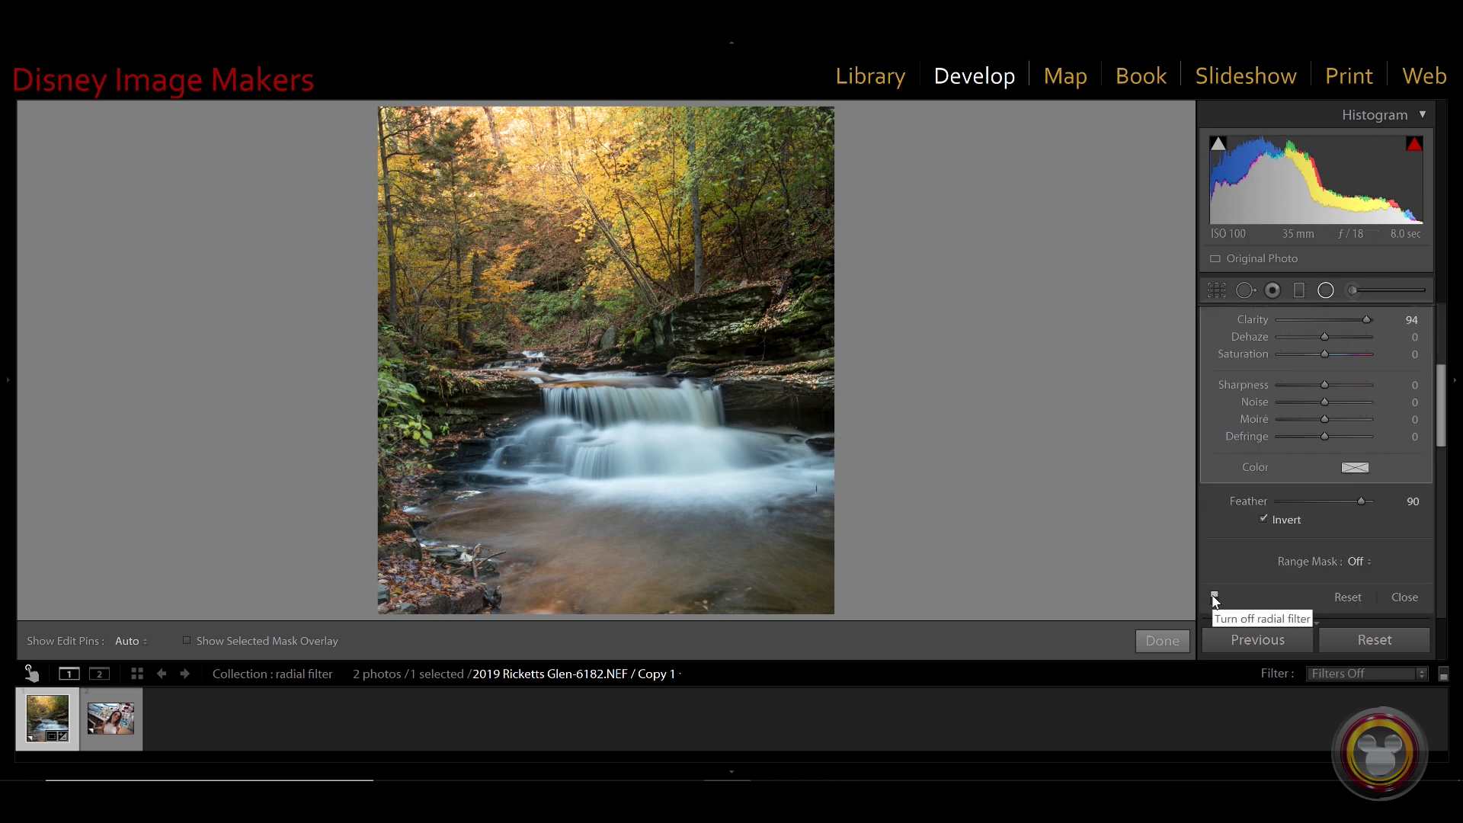
pyautogui.click(1216, 596)
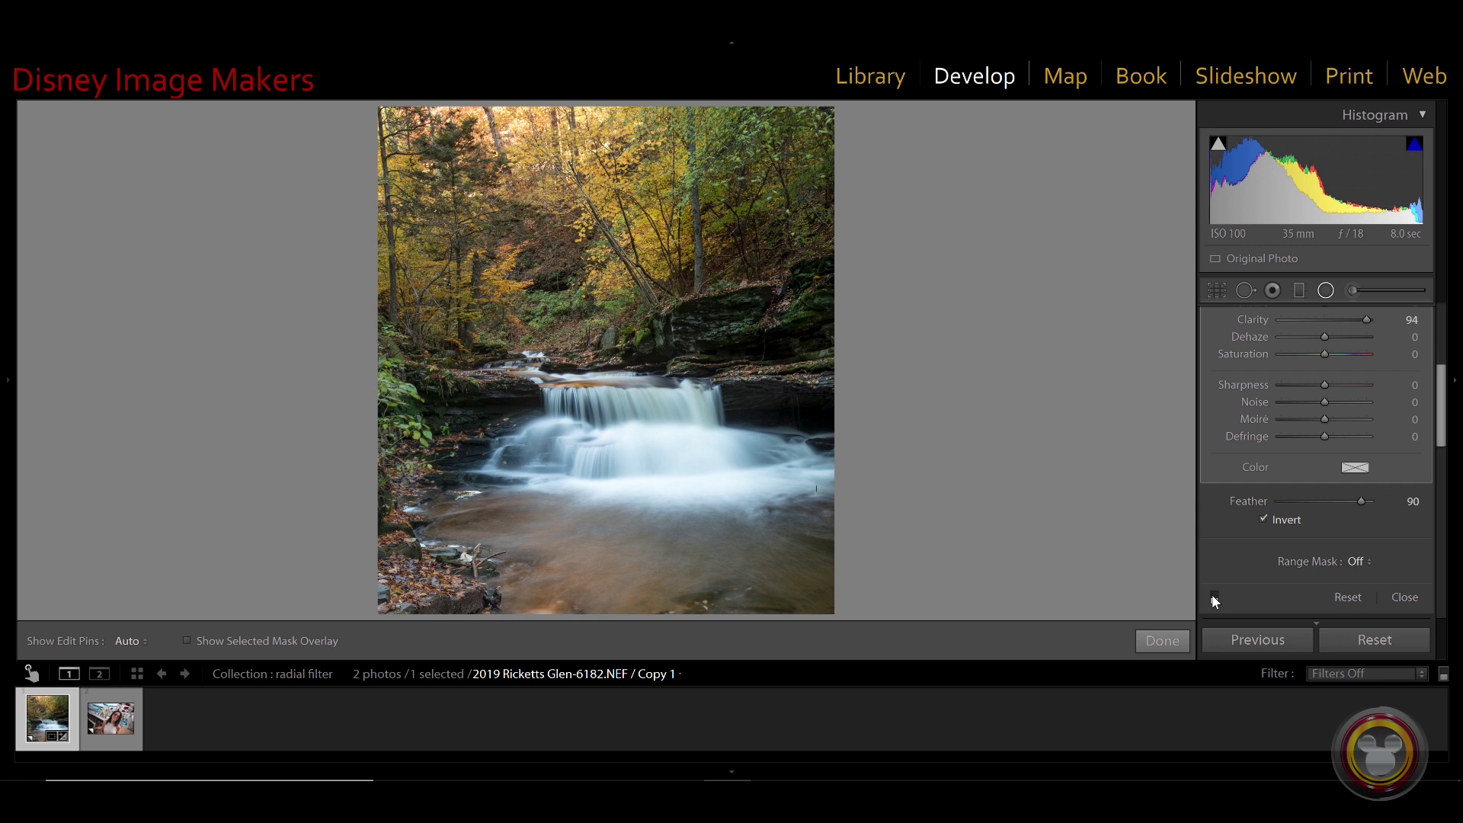
pyautogui.click(1214, 597)
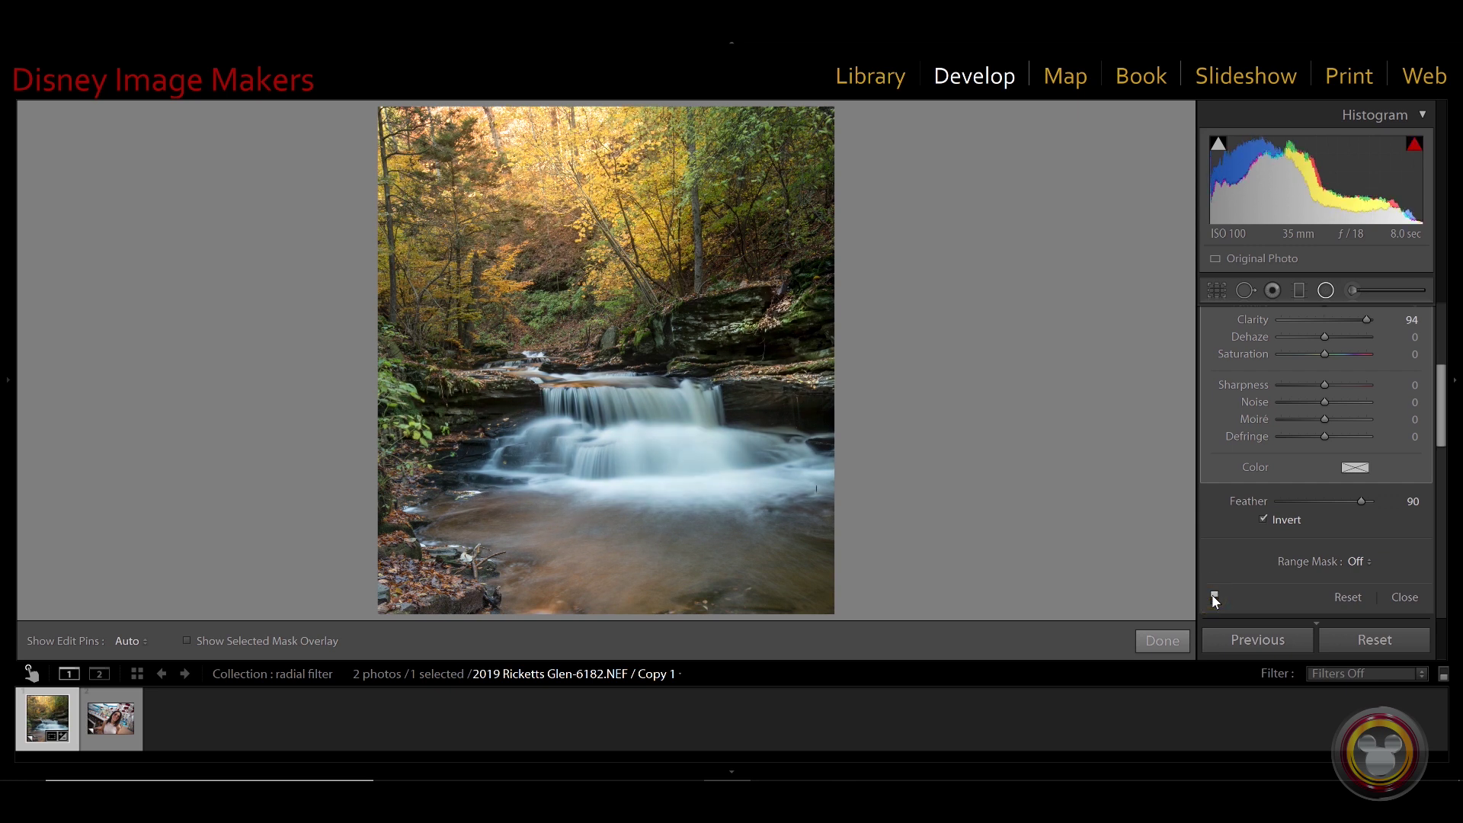
pyautogui.click(1213, 597)
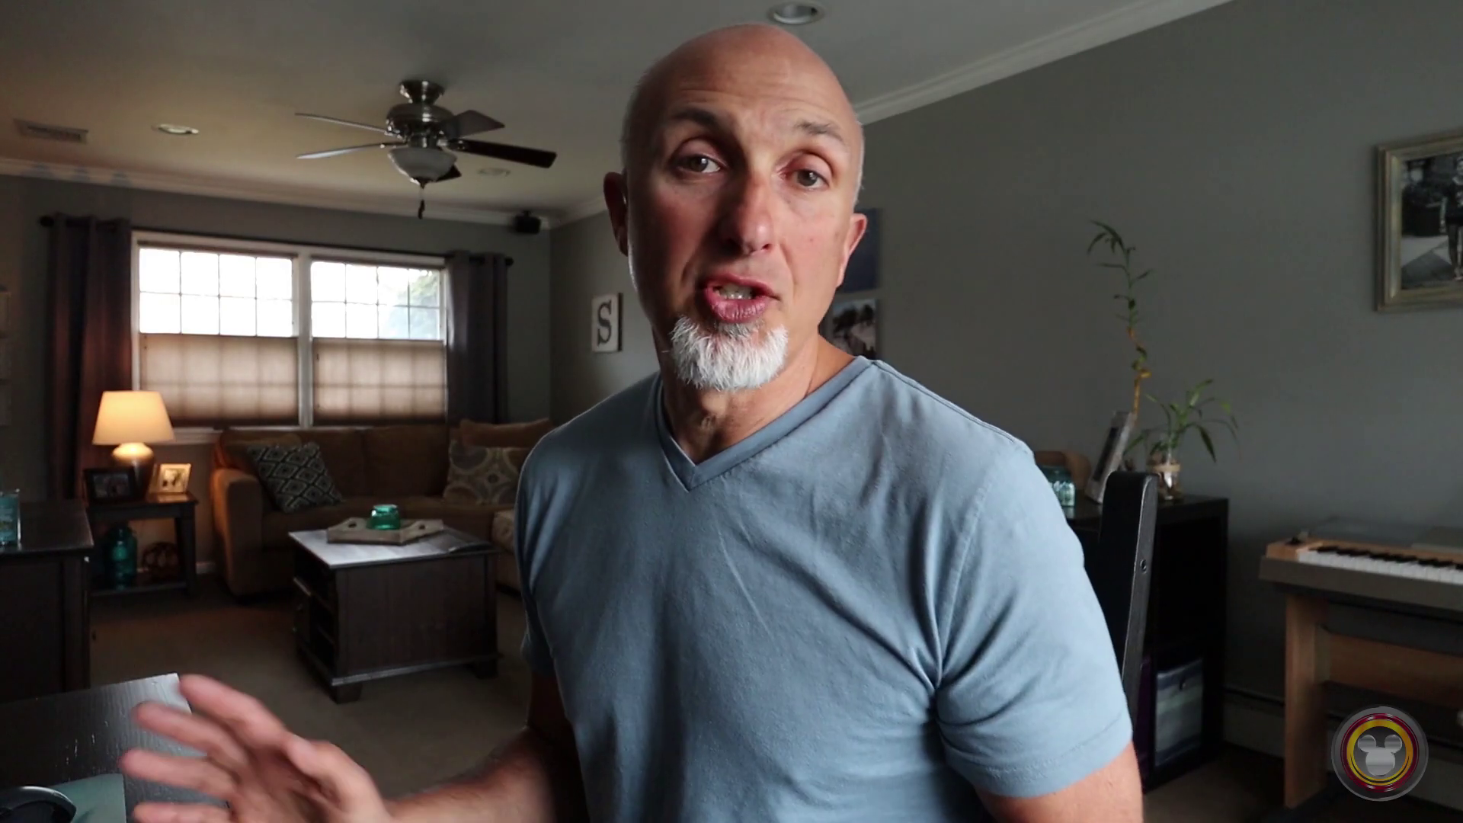
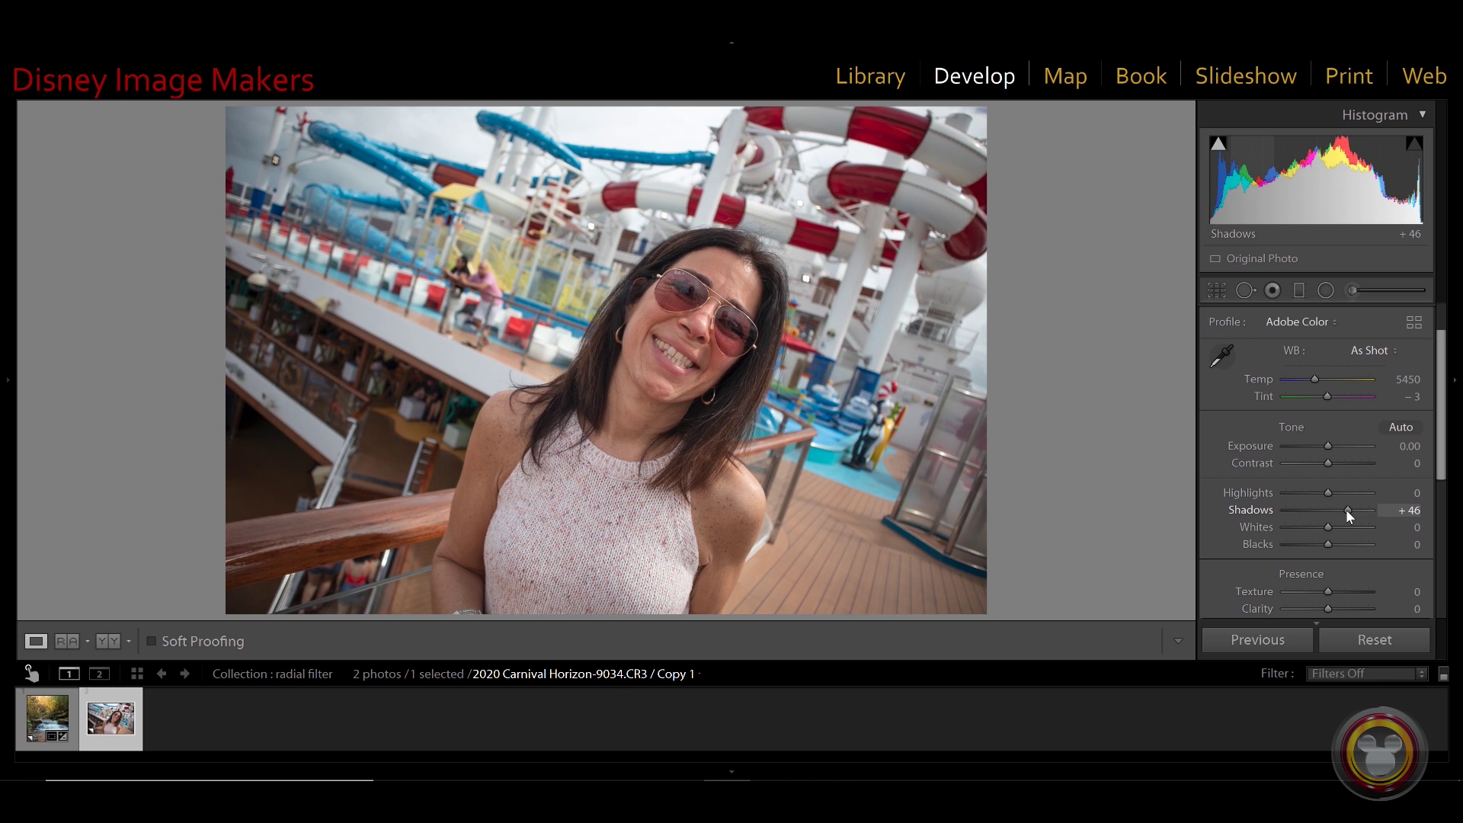
# Step: Draw a large radial filter around the woman's upper body in the cruise ship photo
pyautogui.click(1325, 291)
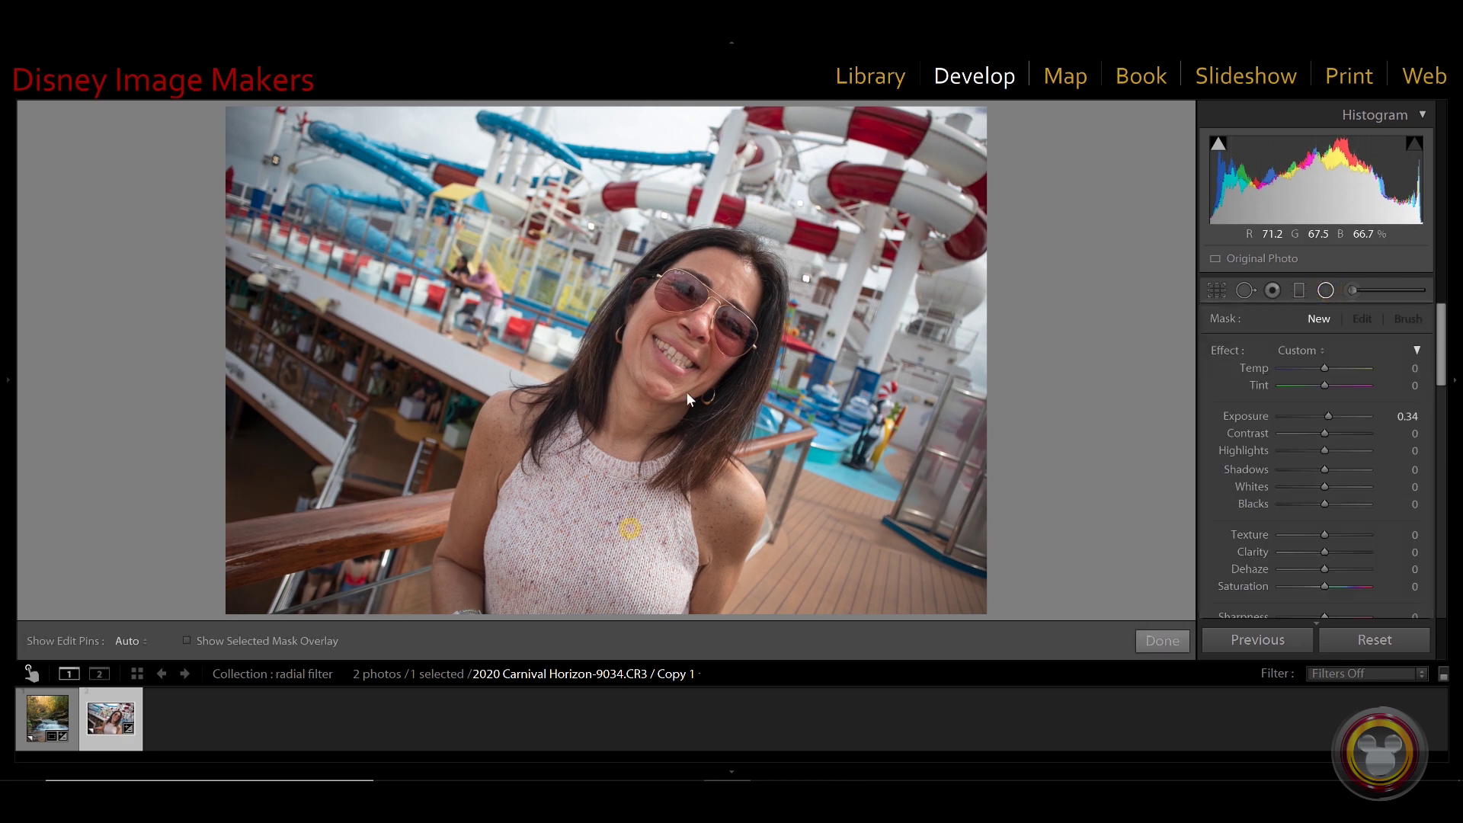
pyautogui.moveTo(630, 594); pyautogui.dragTo(836, 280)
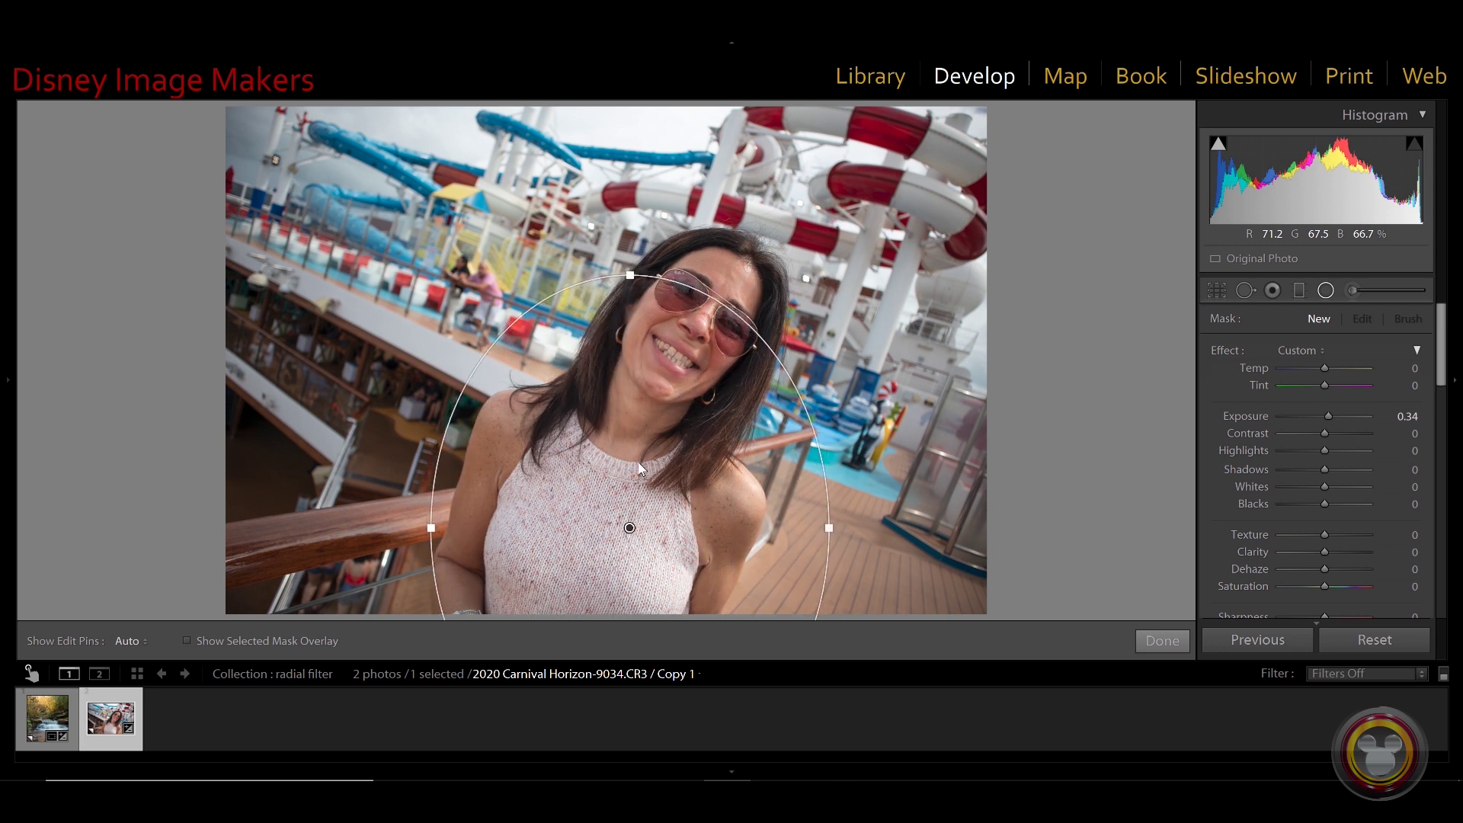
# Step: Centre the radial filter over the woman and tilt it to match her pose, checking its coverage with the mask overlay
pyautogui.moveTo(641, 452); pyautogui.dragTo(665, 341)
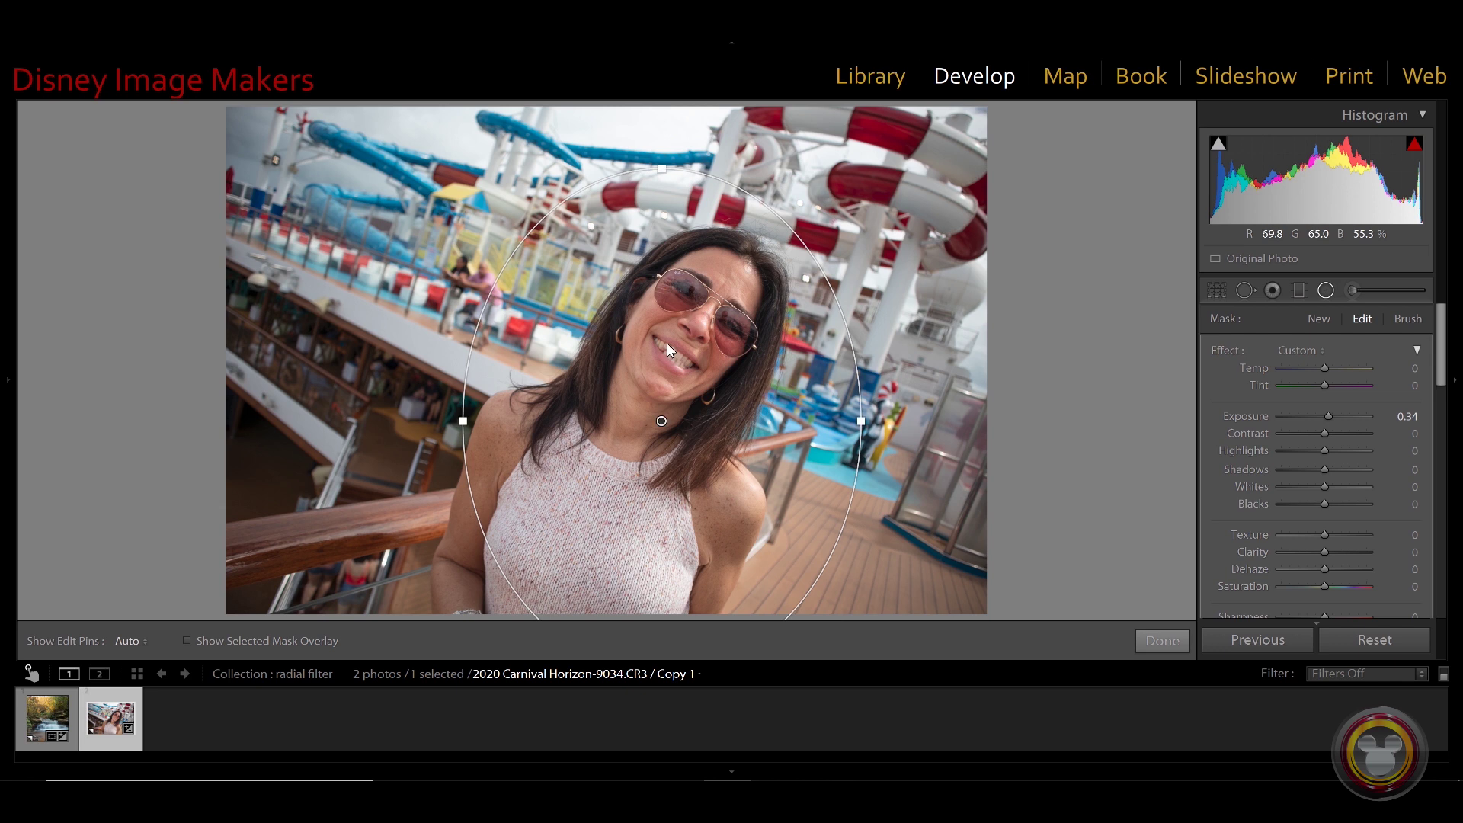
pyautogui.press('o')
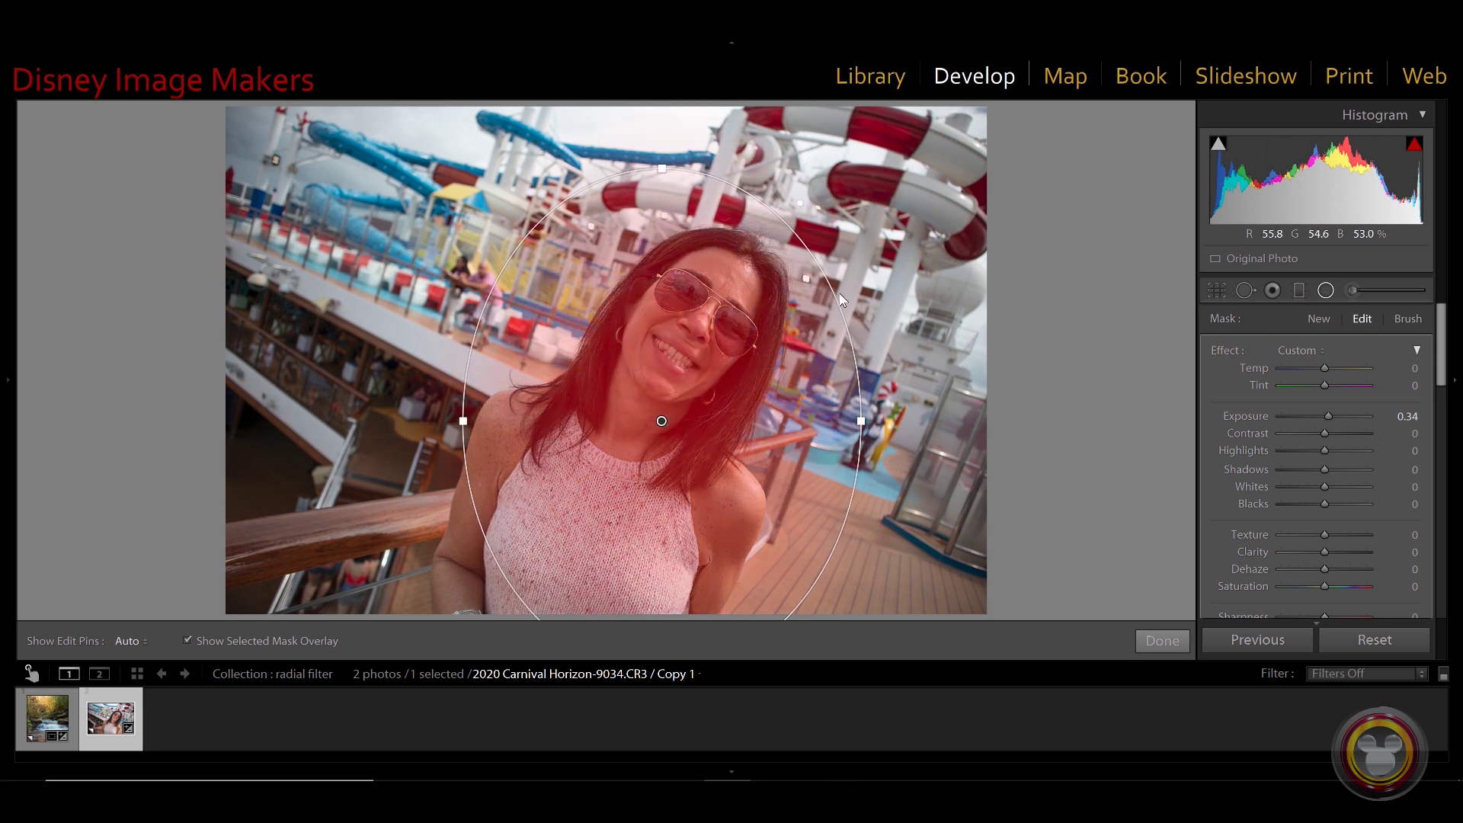
pyautogui.moveTo(844, 324); pyautogui.dragTo(827, 378)
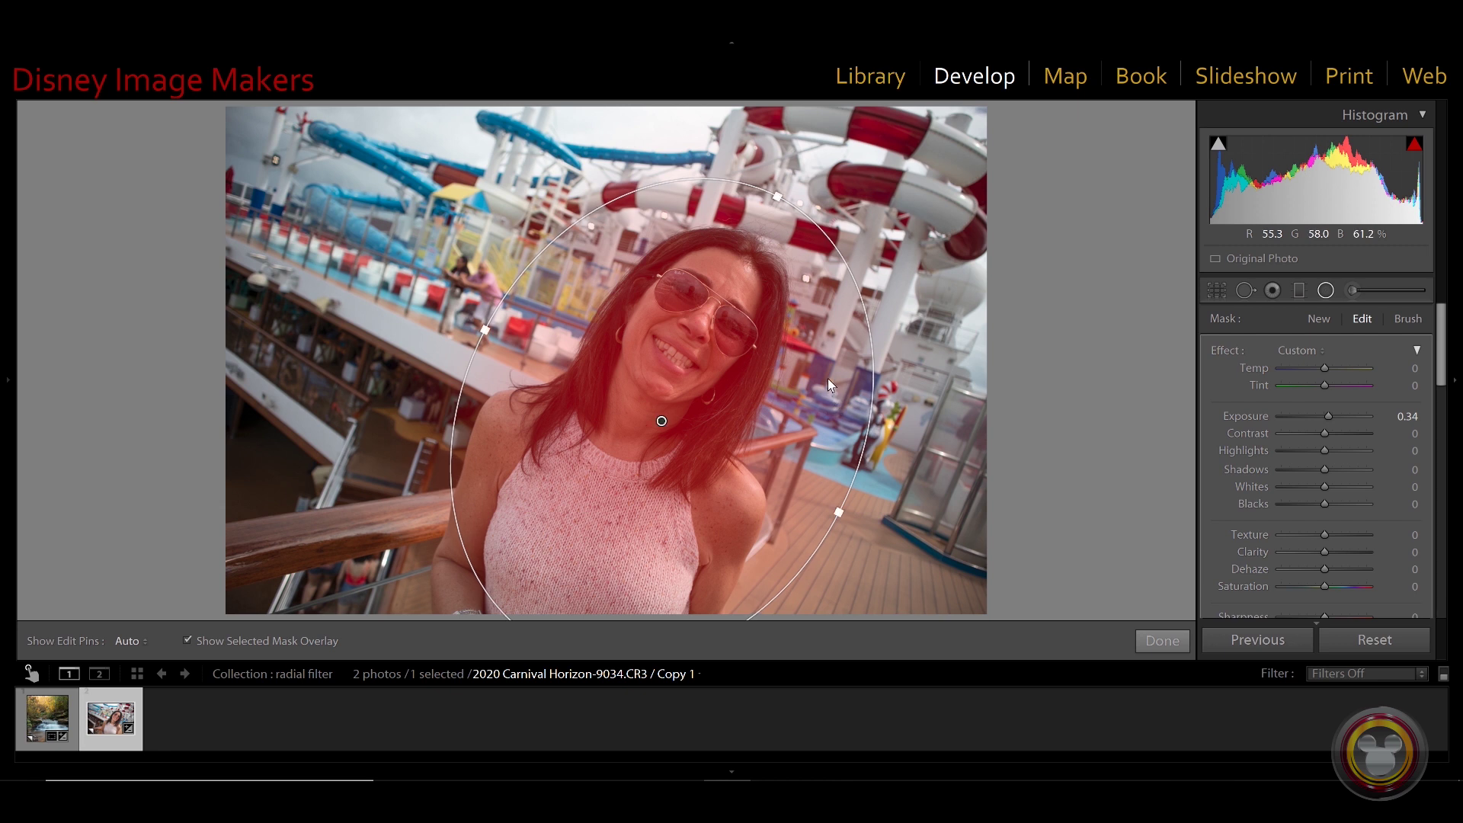
pyautogui.press('o')
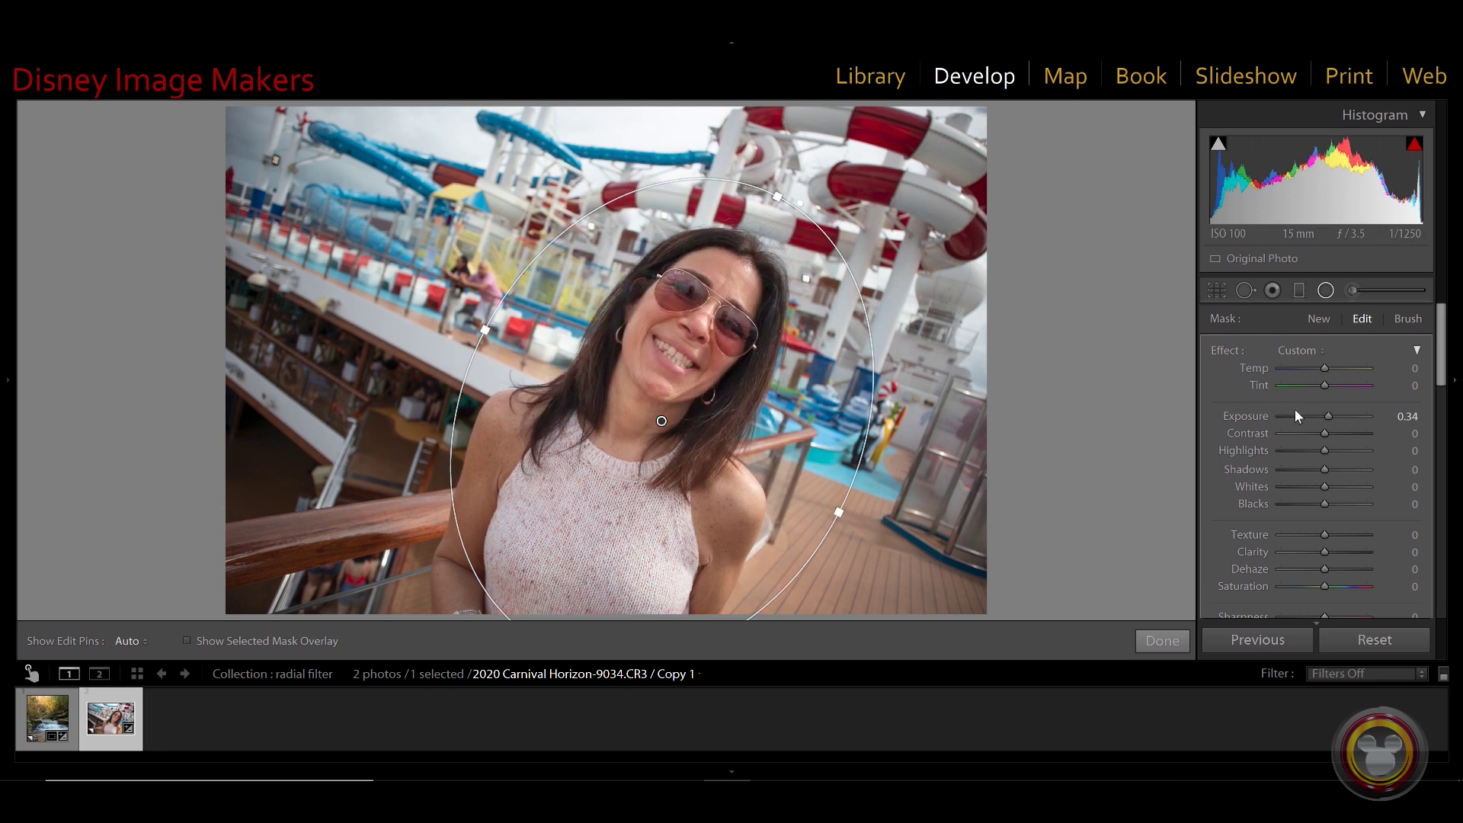
# Step: Set the radial filter's Exposure to 0.65 and Temp to 4 to brighten and warm the woman
pyautogui.moveTo(1327, 415); pyautogui.dragTo(1317, 416)
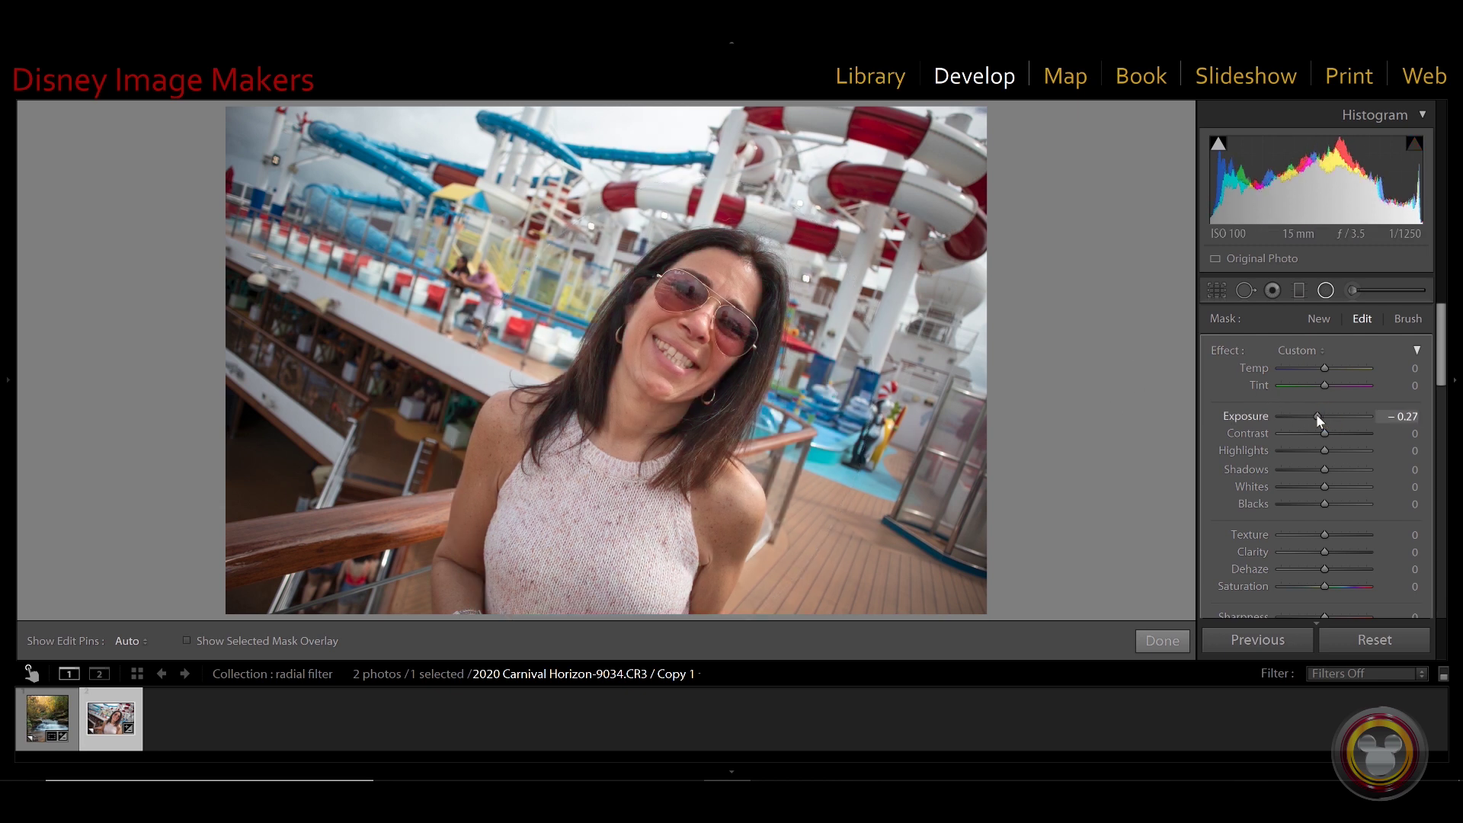
pyautogui.doubleClick(1254, 416)
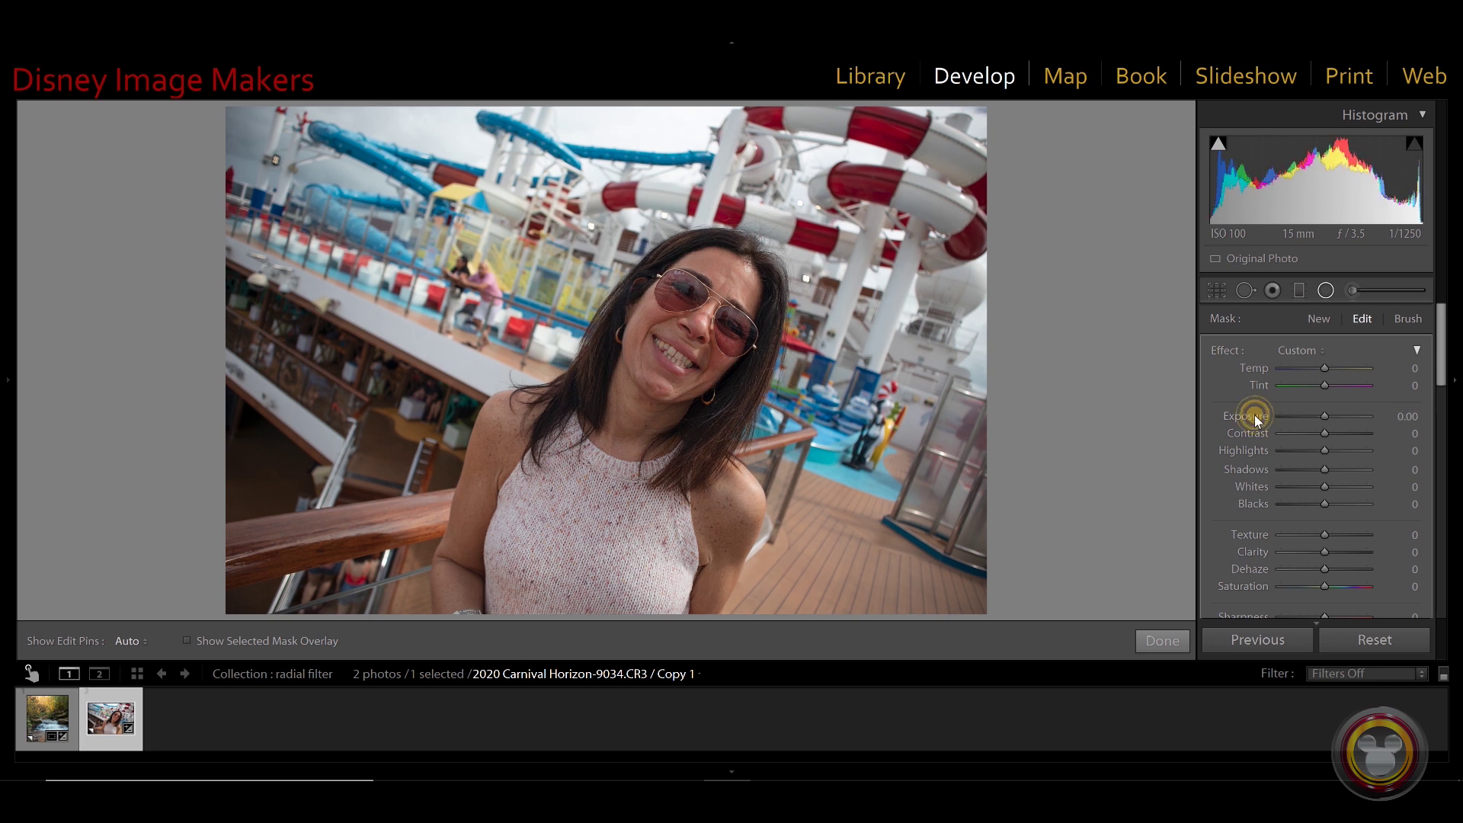
pyautogui.moveTo(1324, 415); pyautogui.dragTo(1332, 415)
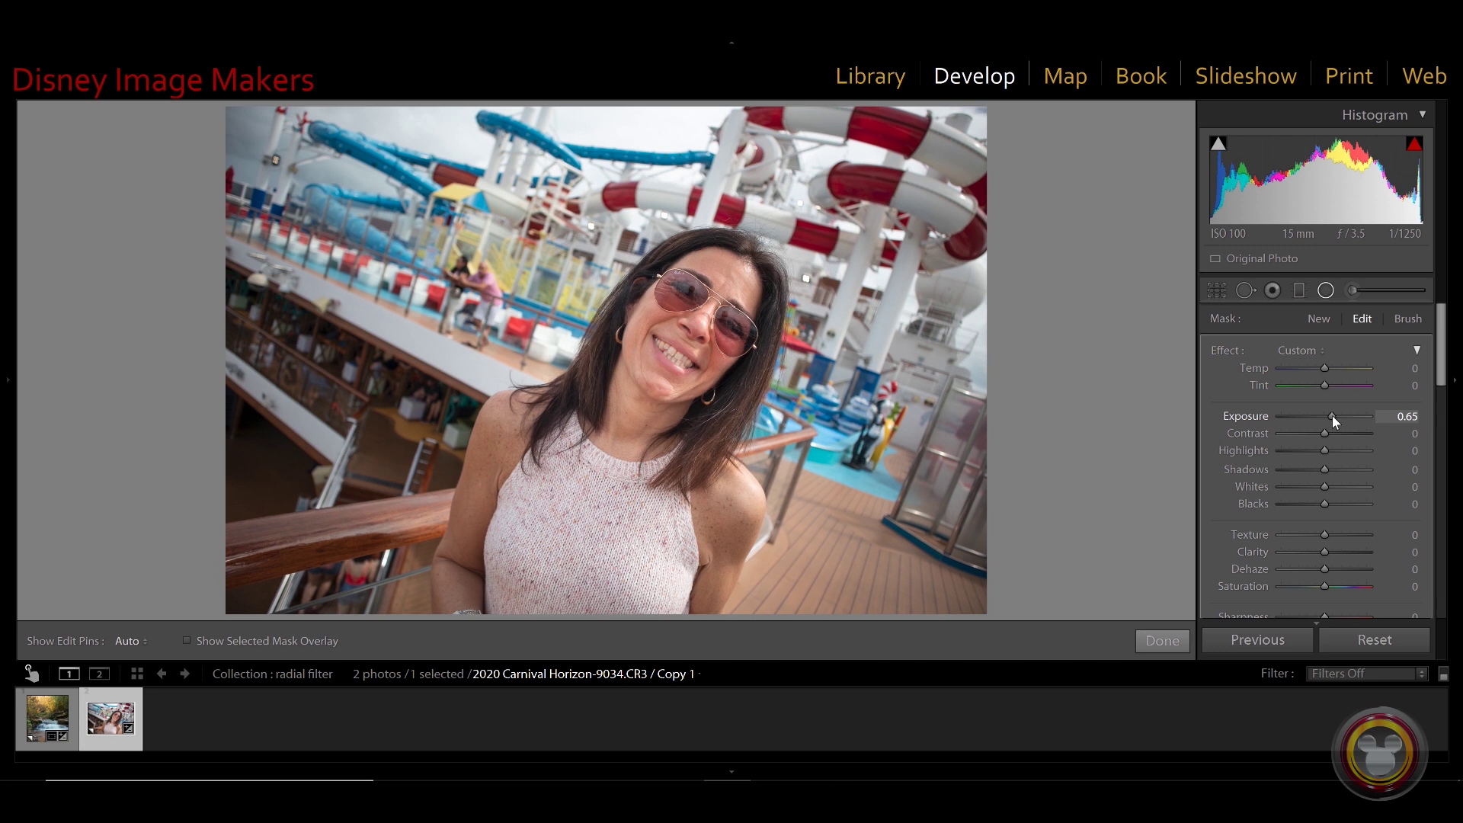
pyautogui.click(1323, 368)
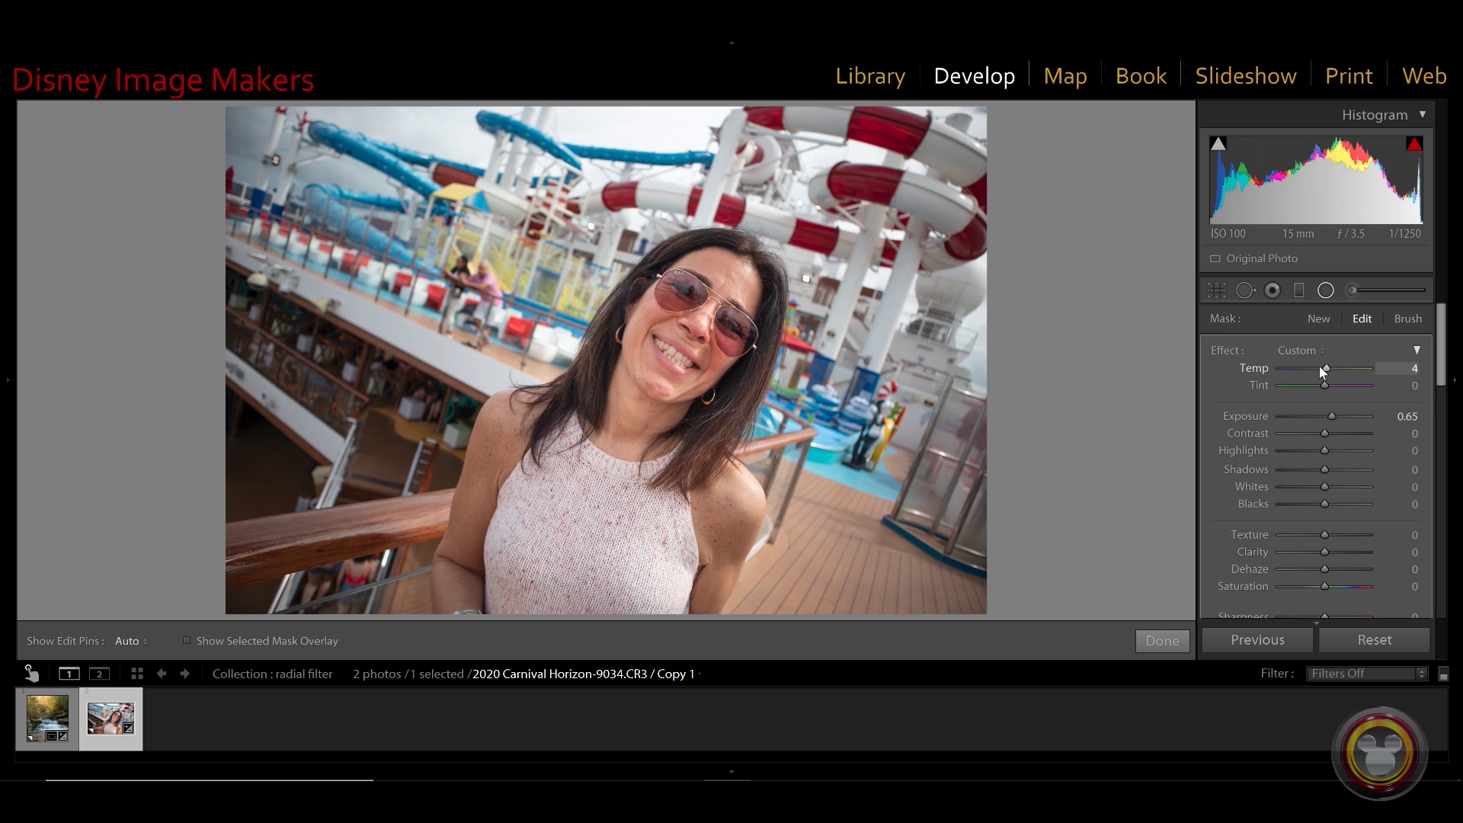
# Step: Duplicate the woman's radial filter and offset the copy slightly toward the left of the original, leaving the copy selected
pyautogui.moveTo(969, 519)
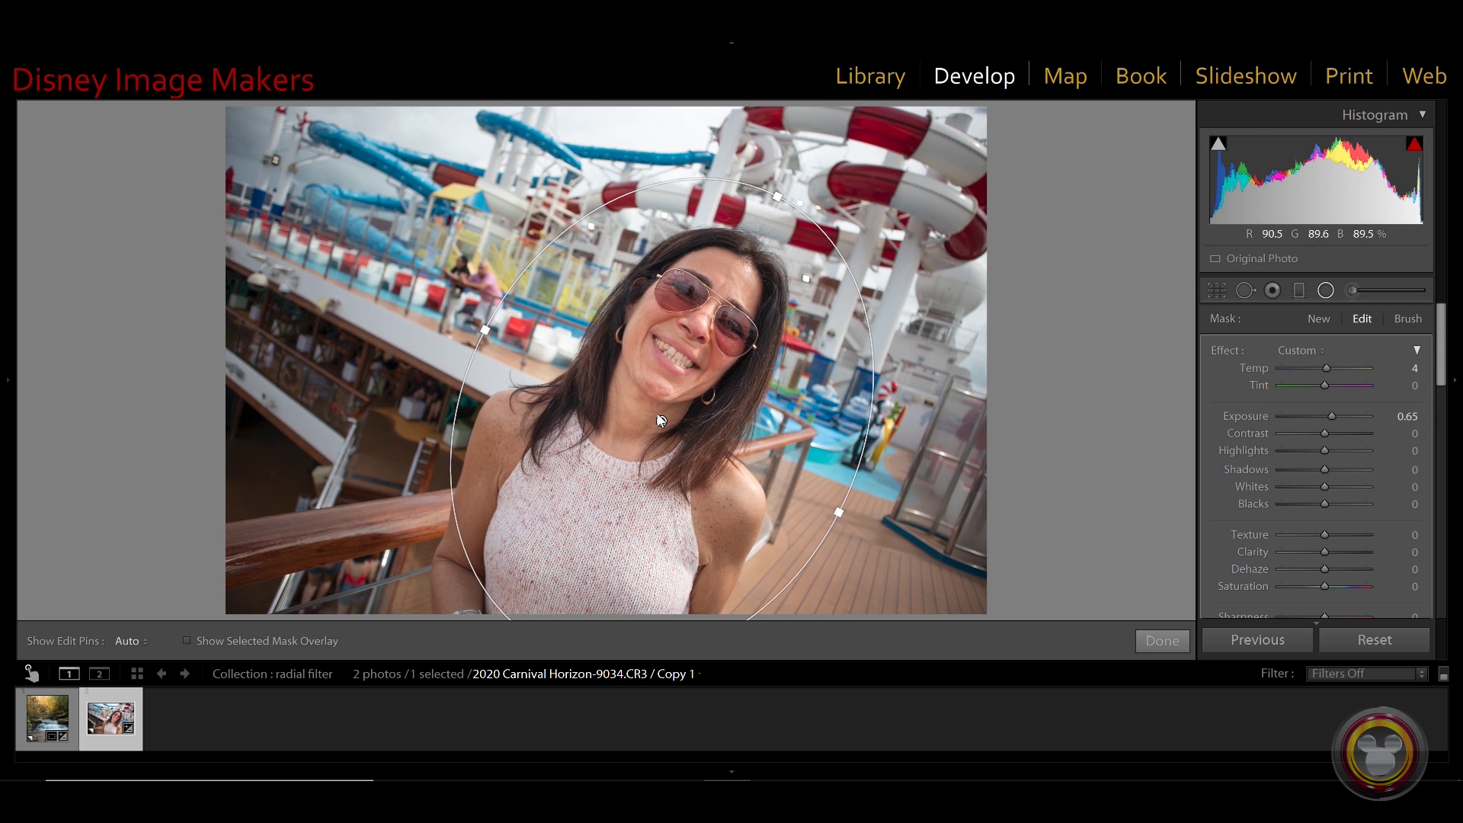
pyautogui.rightClick(663, 423)
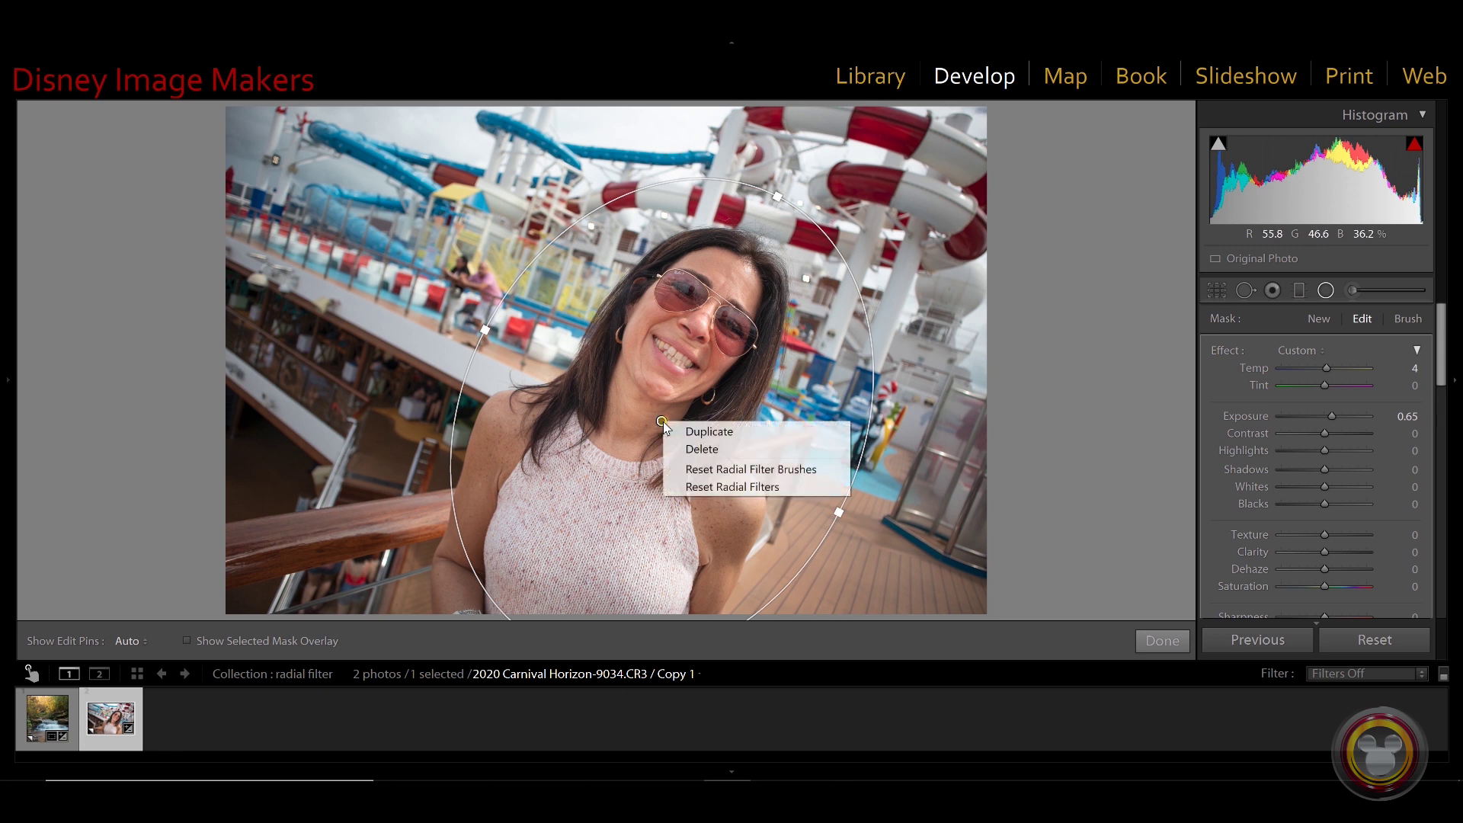
pyautogui.click(706, 433)
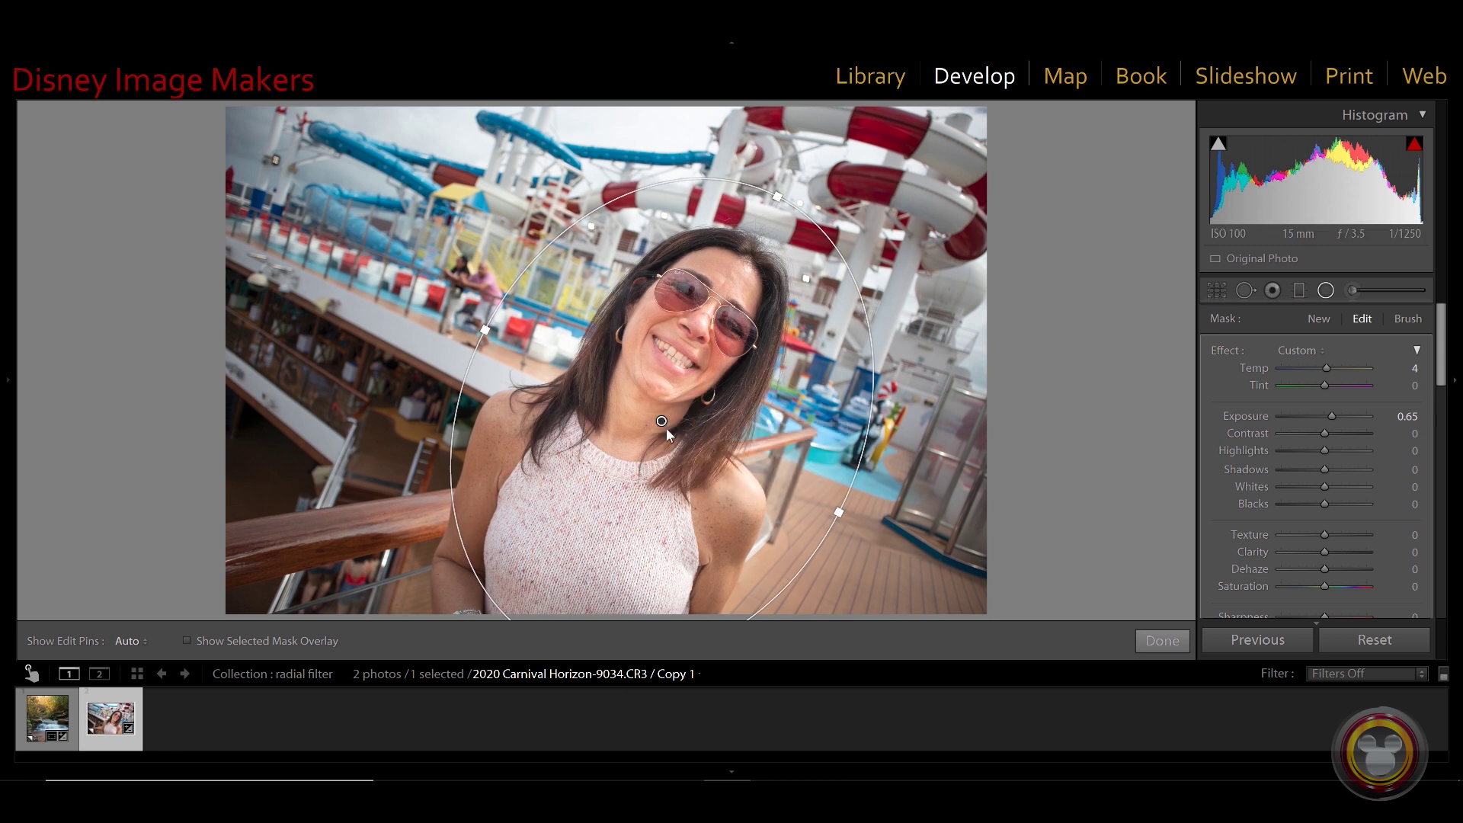
pyautogui.click(641, 423)
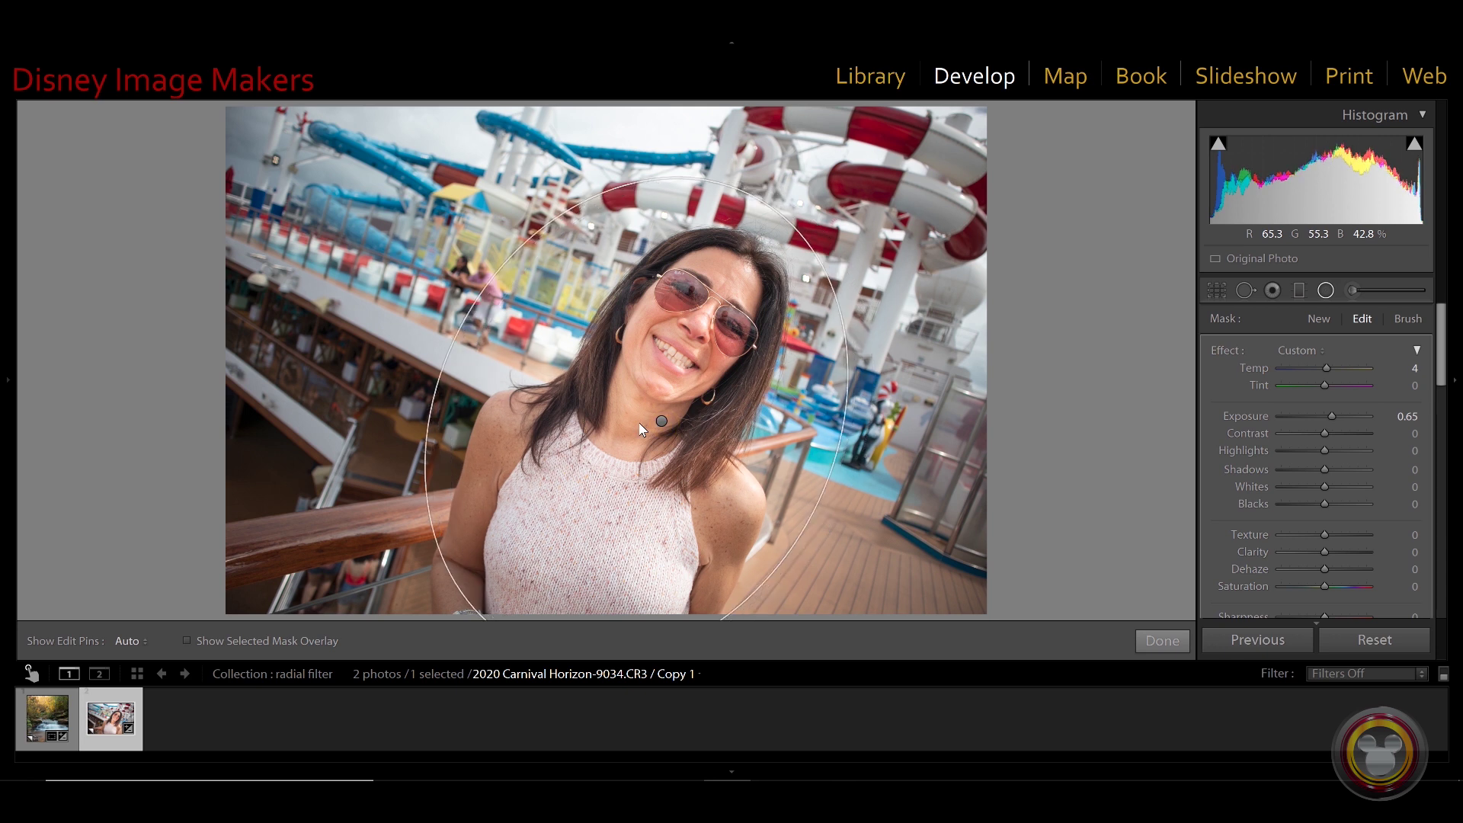
pyautogui.click(634, 423)
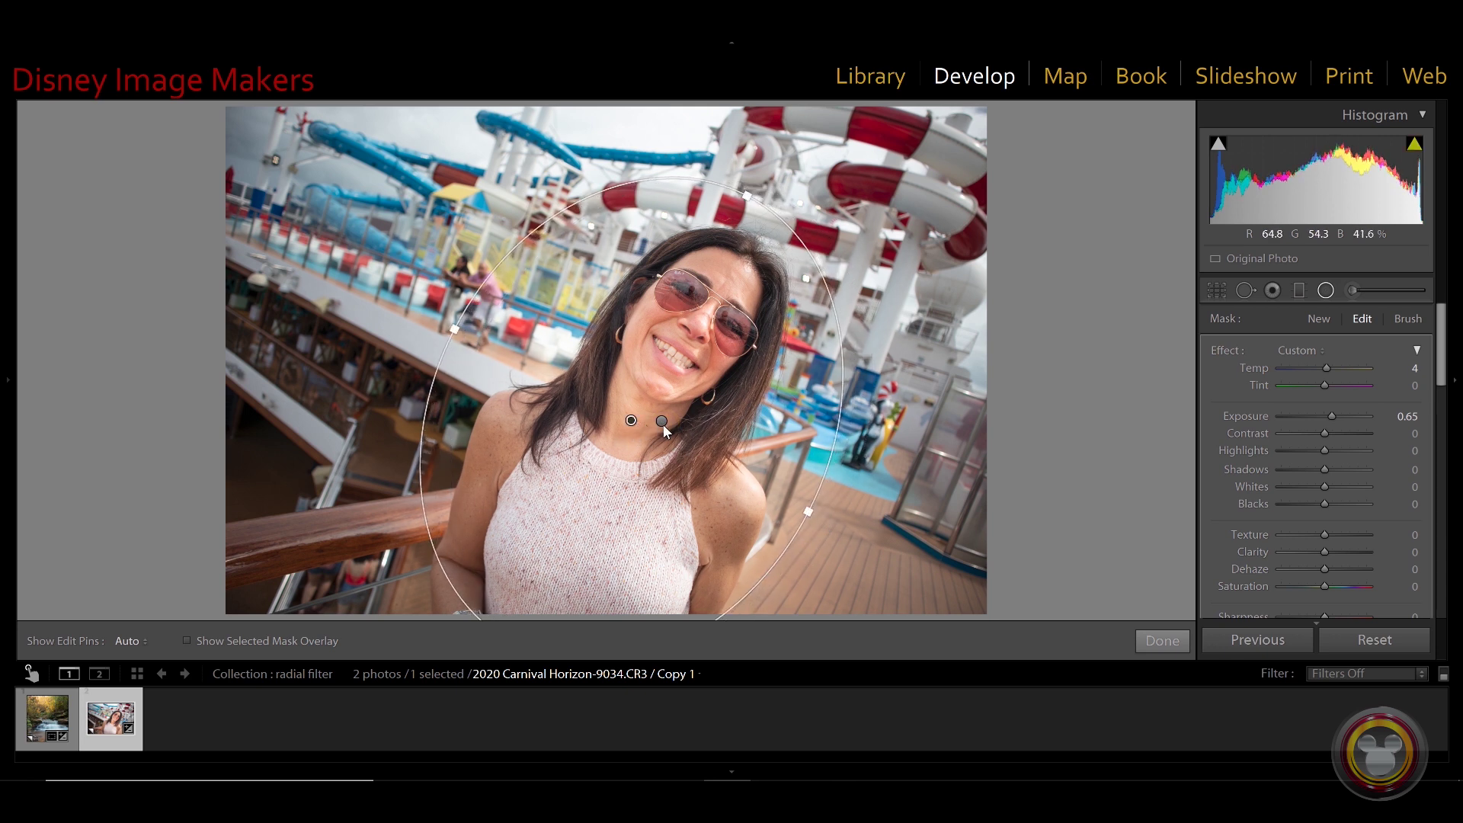
pyautogui.click(662, 422)
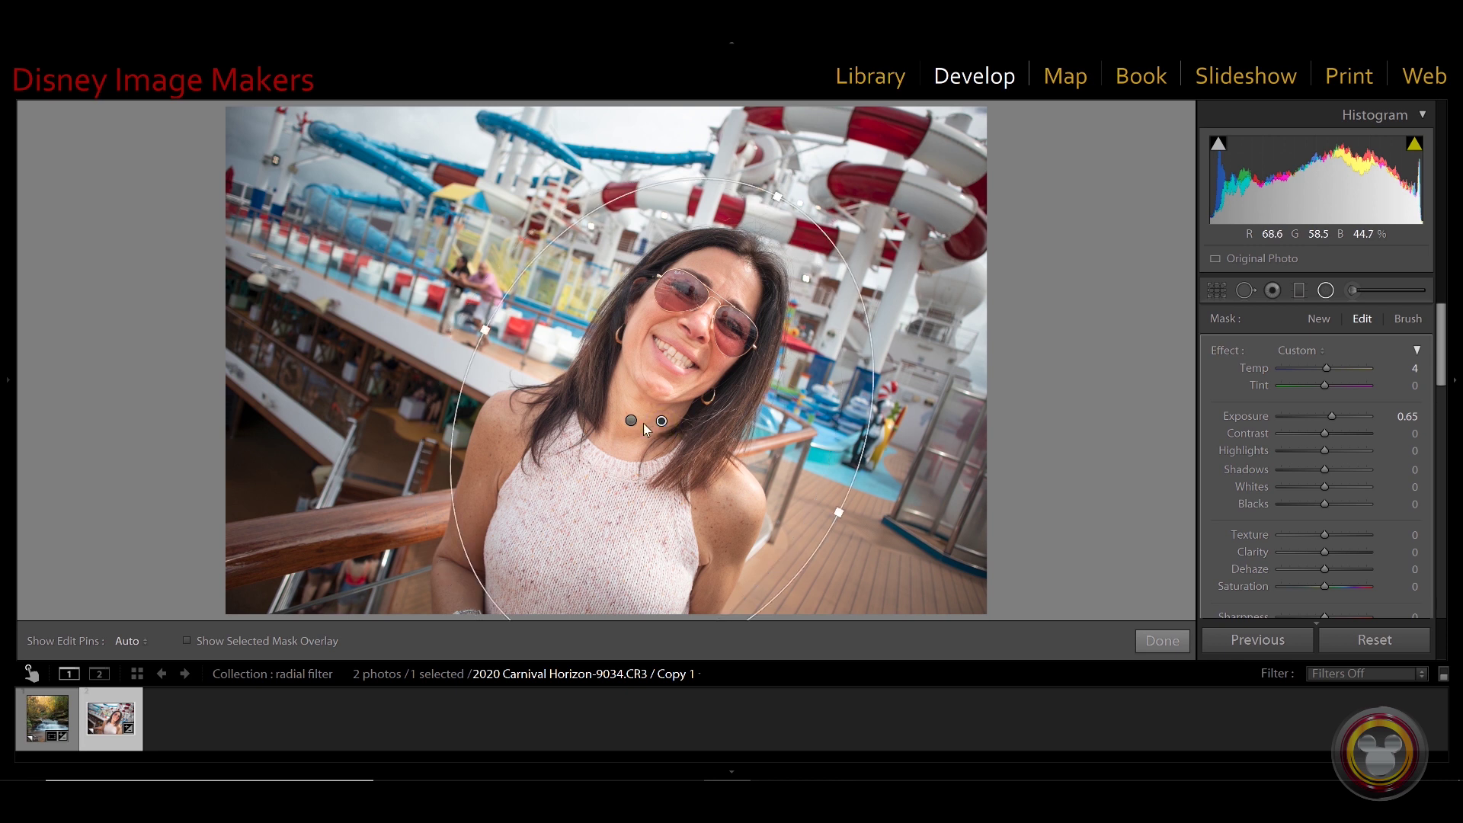
pyautogui.click(632, 422)
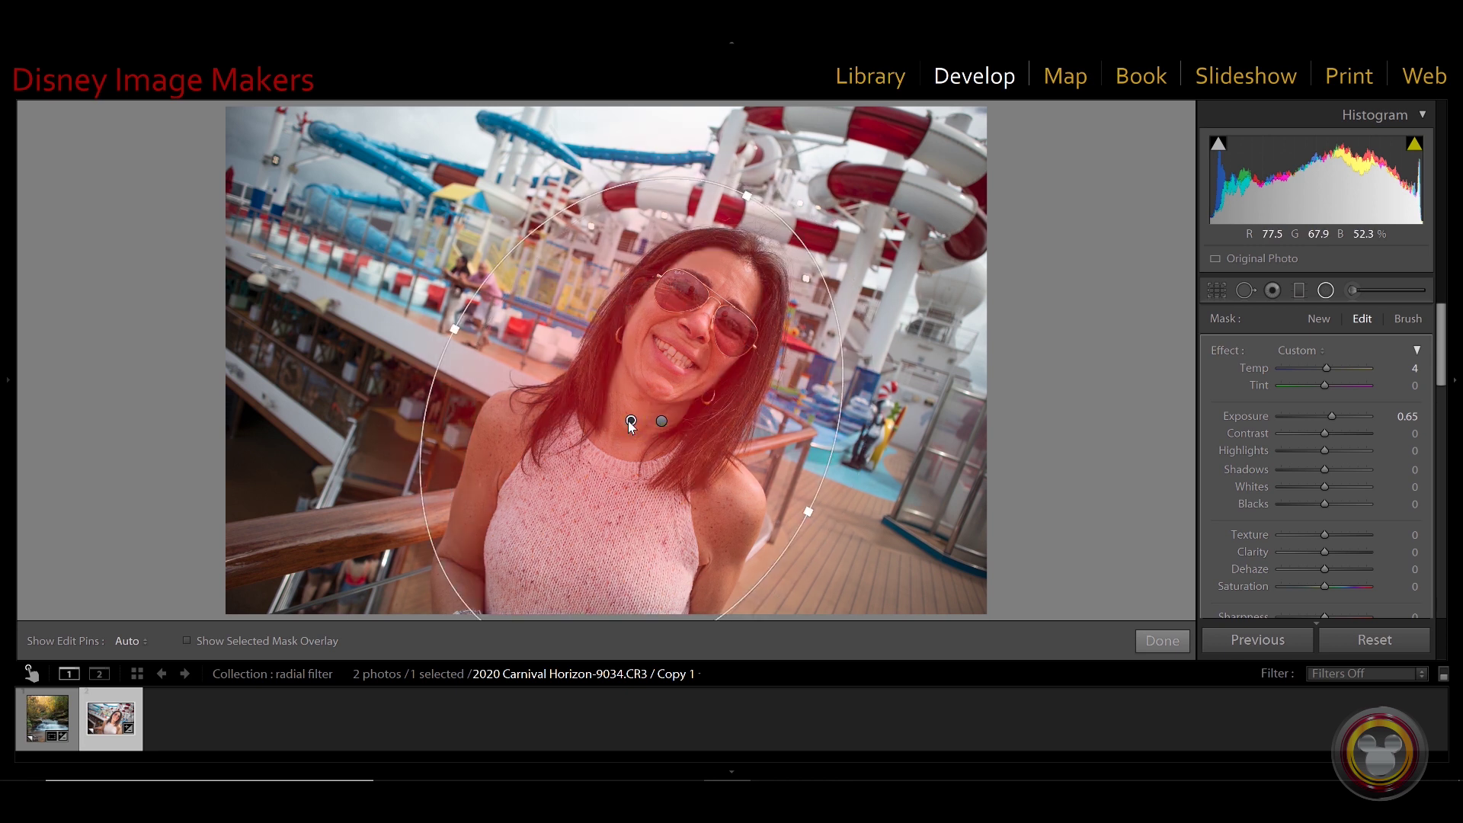
# Step: Turn off Invert for the filter copy and show its mask overlay over the background
pyautogui.scroll(-5, 1310, 366)
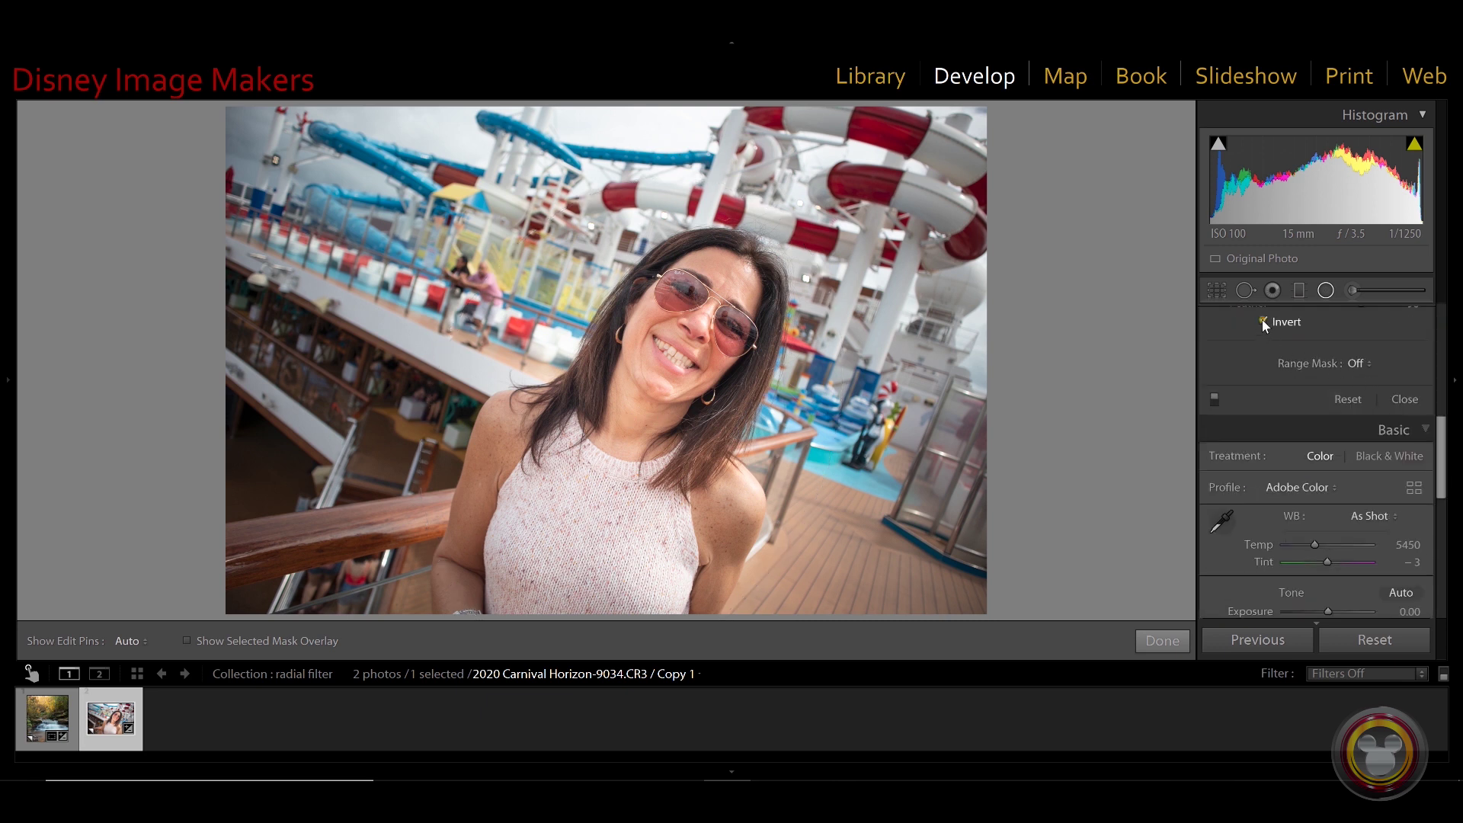
pyautogui.click(1263, 323)
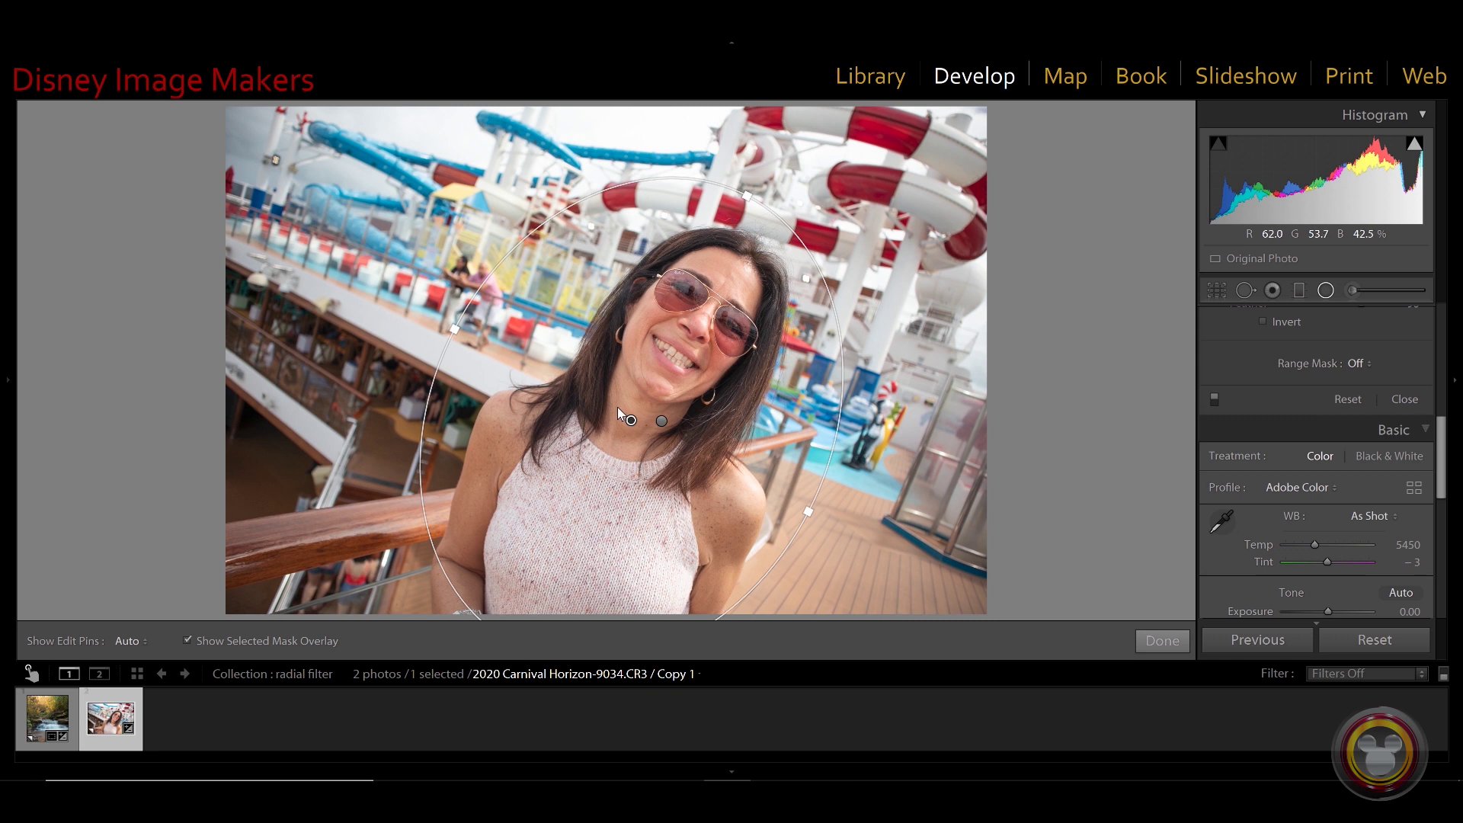
pyautogui.press('o')
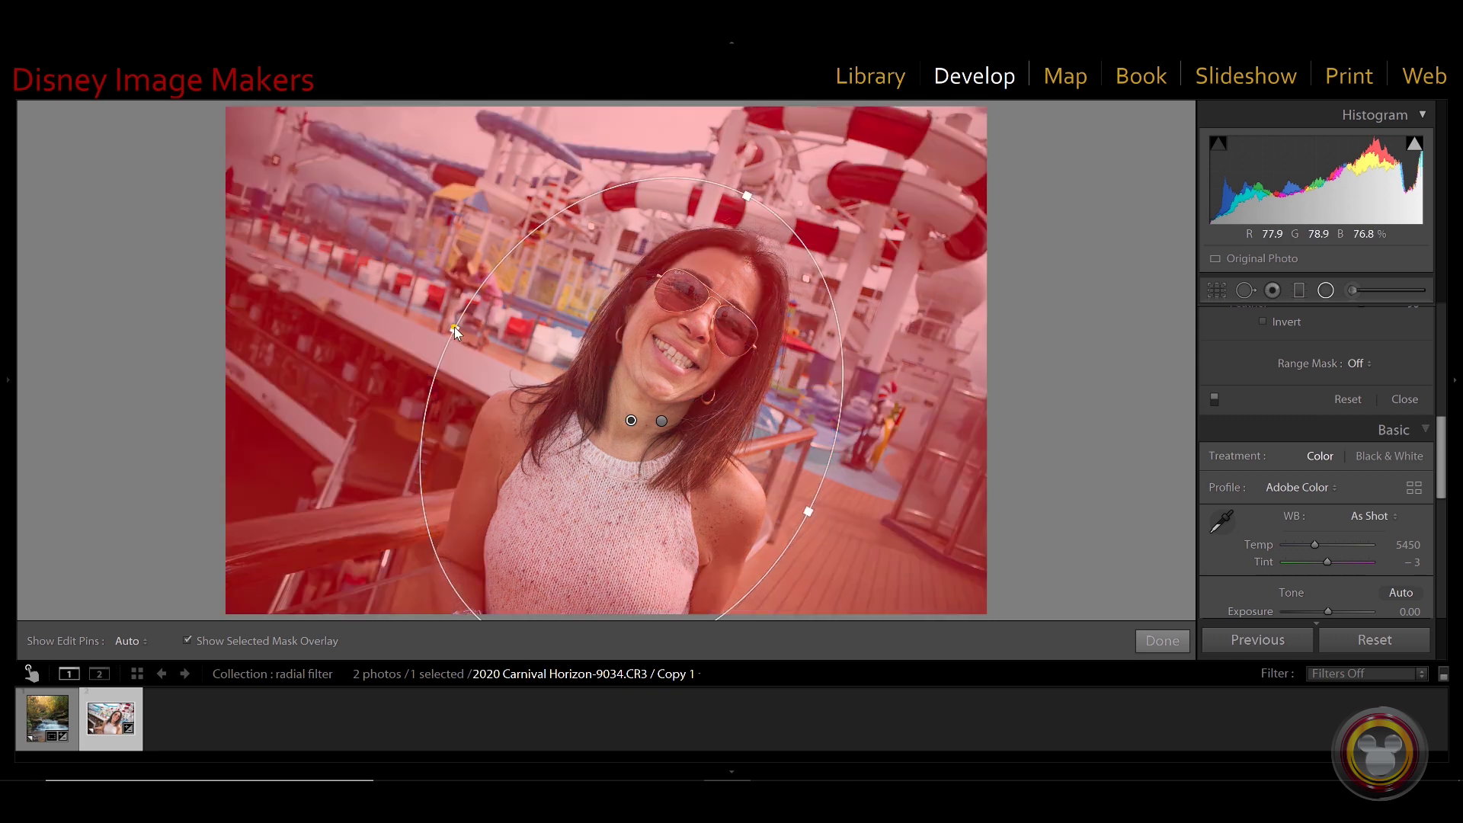
# Step: Set the filter copy's Feather to 18 and fit its narrowed ellipse around the woman
pyautogui.moveTo(471, 322); pyautogui.dragTo(478, 313)
pyautogui.moveTo(1438, 440)
pyautogui.mouseDown()
pyautogui.moveTo(1436, 549)
pyautogui.moveTo(1438, 427)
pyautogui.mouseUp()
pyautogui.click(1360, 446)
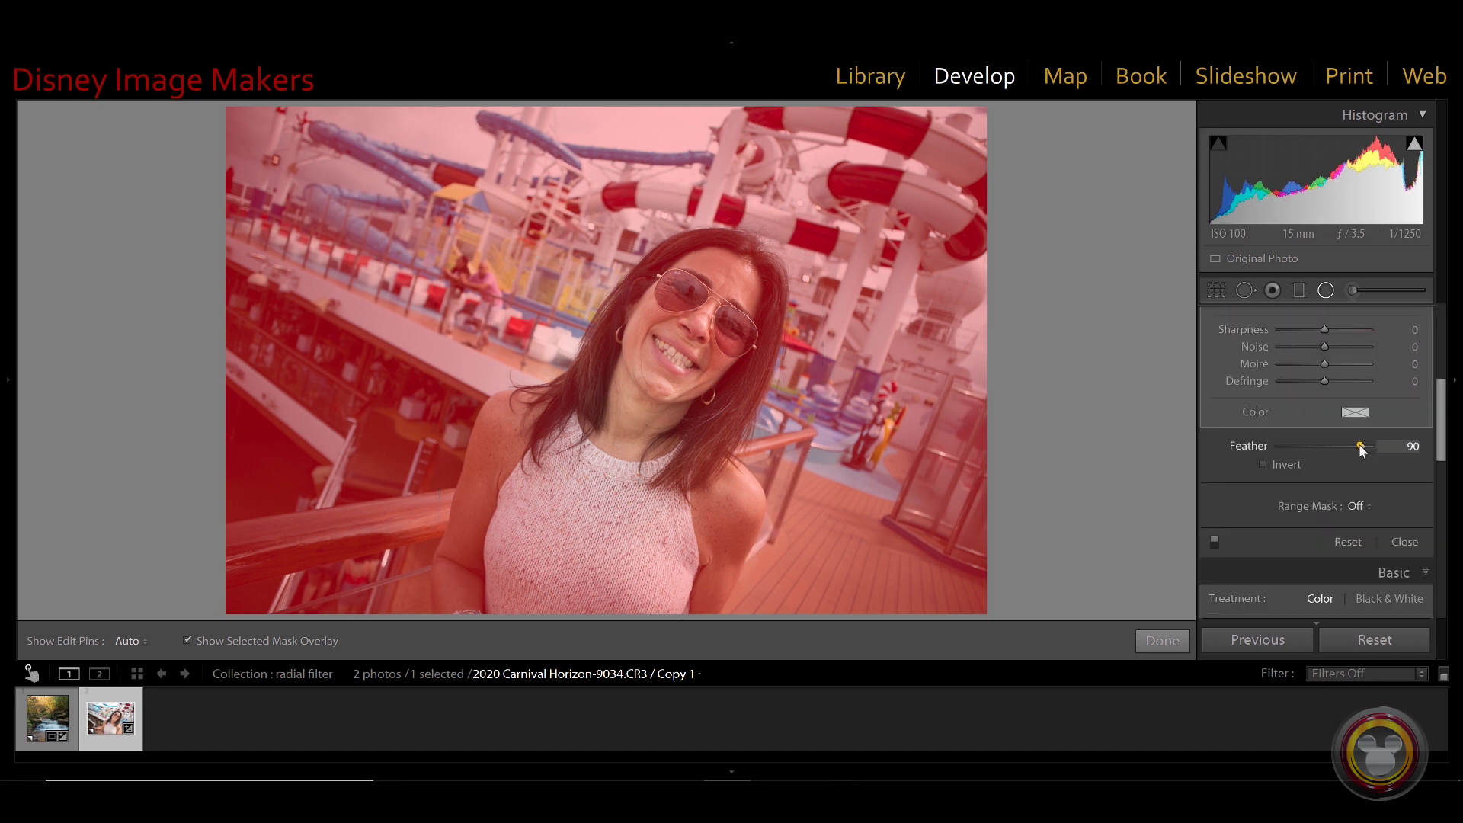
pyautogui.moveTo(1329, 445); pyautogui.dragTo(1306, 441)
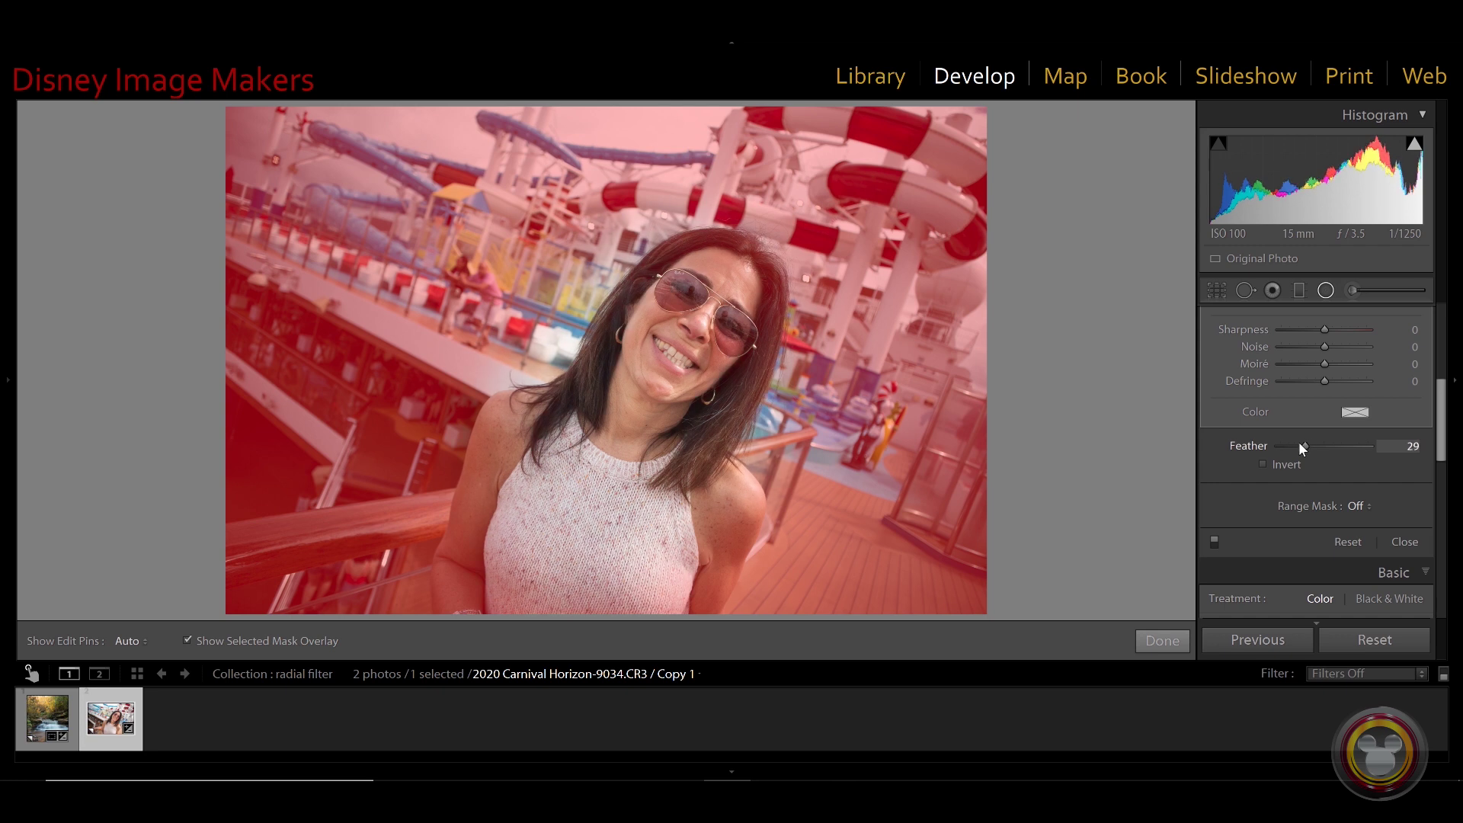
pyautogui.moveTo(1299, 444); pyautogui.dragTo(1292, 445)
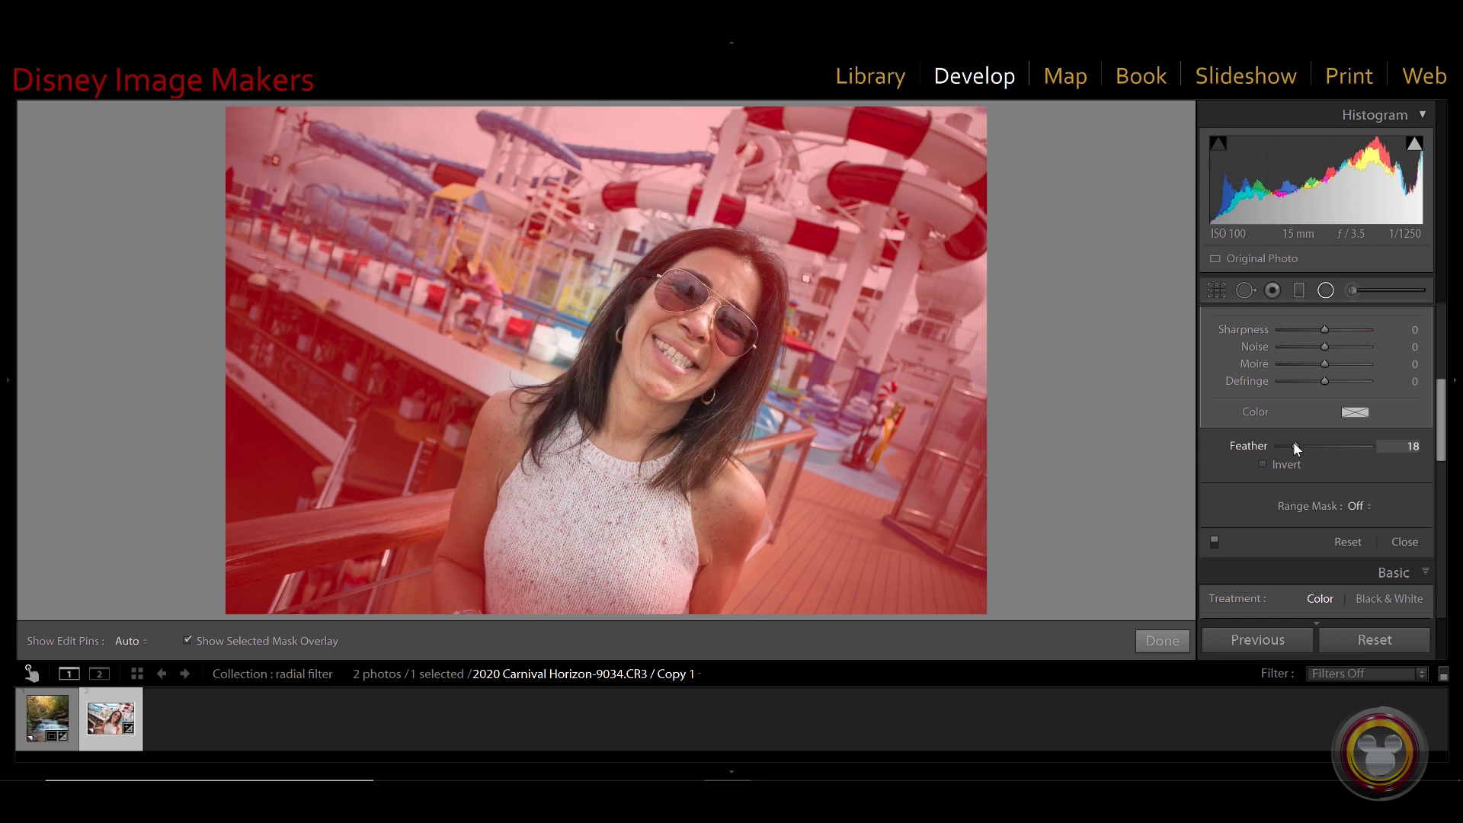
pyautogui.click(633, 396)
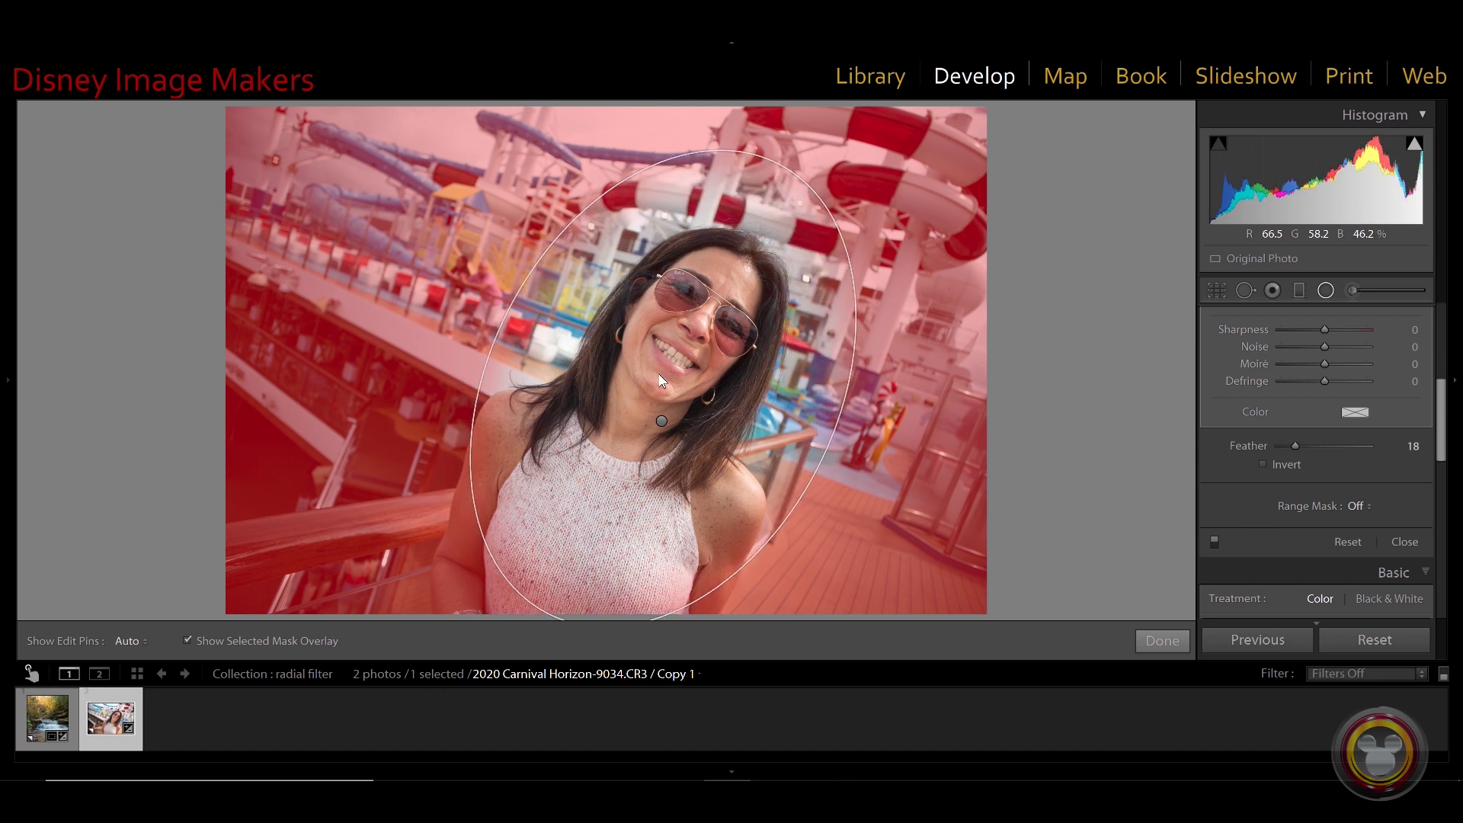
pyautogui.click(660, 421)
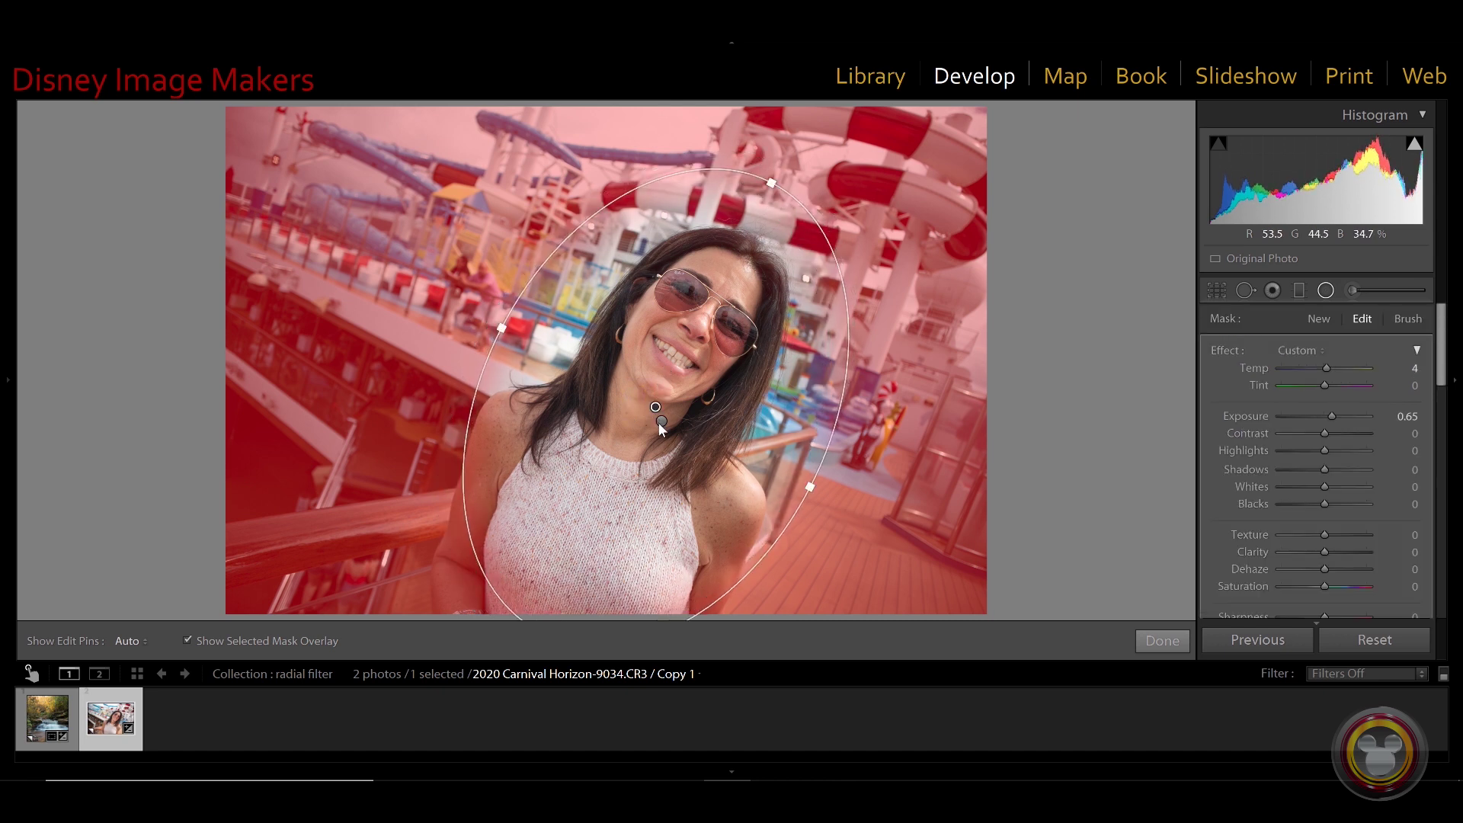
# Step: Flip the copy's mask inversion and restore it to compare the covered areas, and hide the mask overlay
pyautogui.press("'")
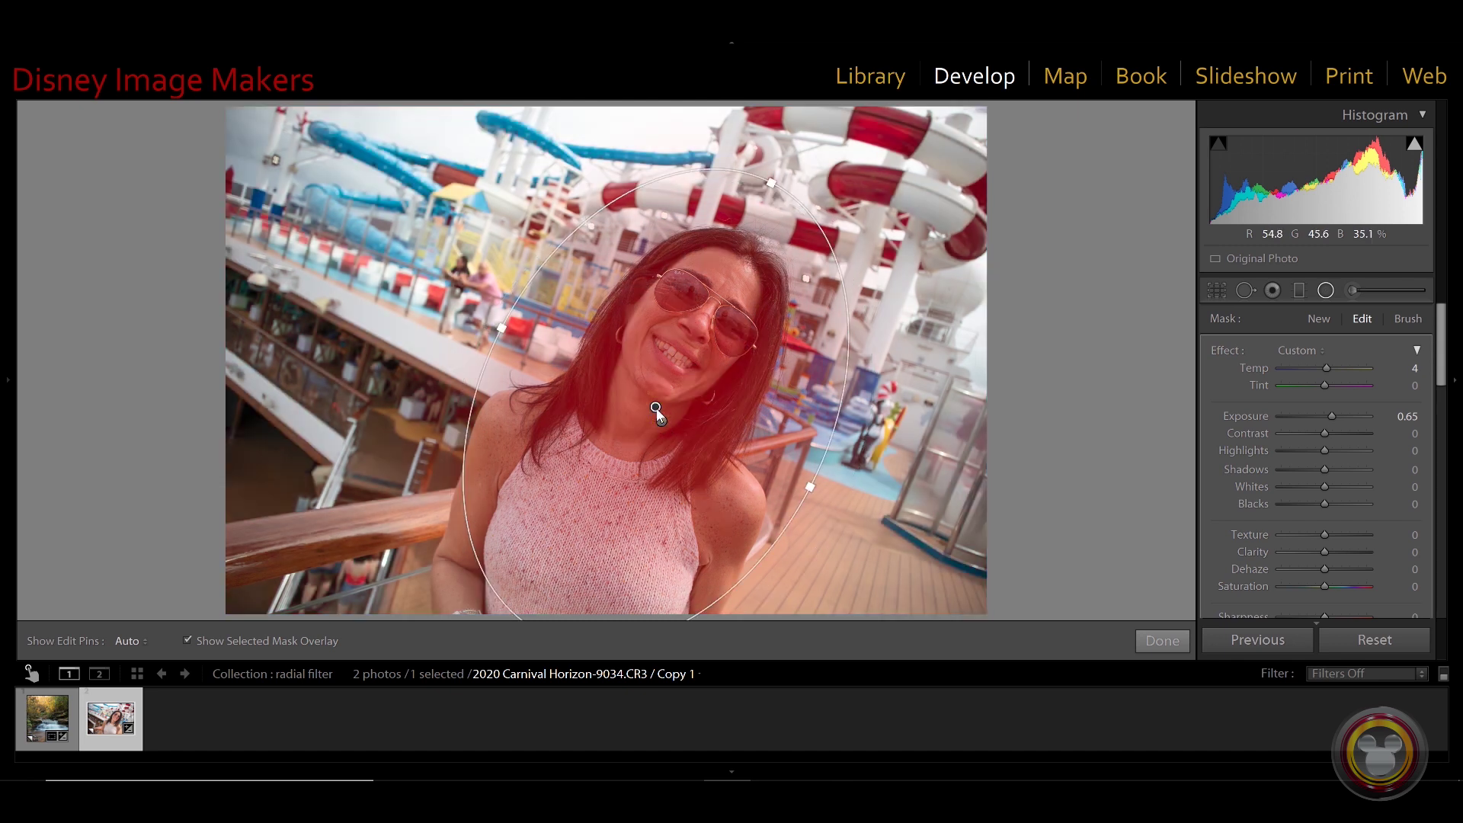
pyautogui.press("'")
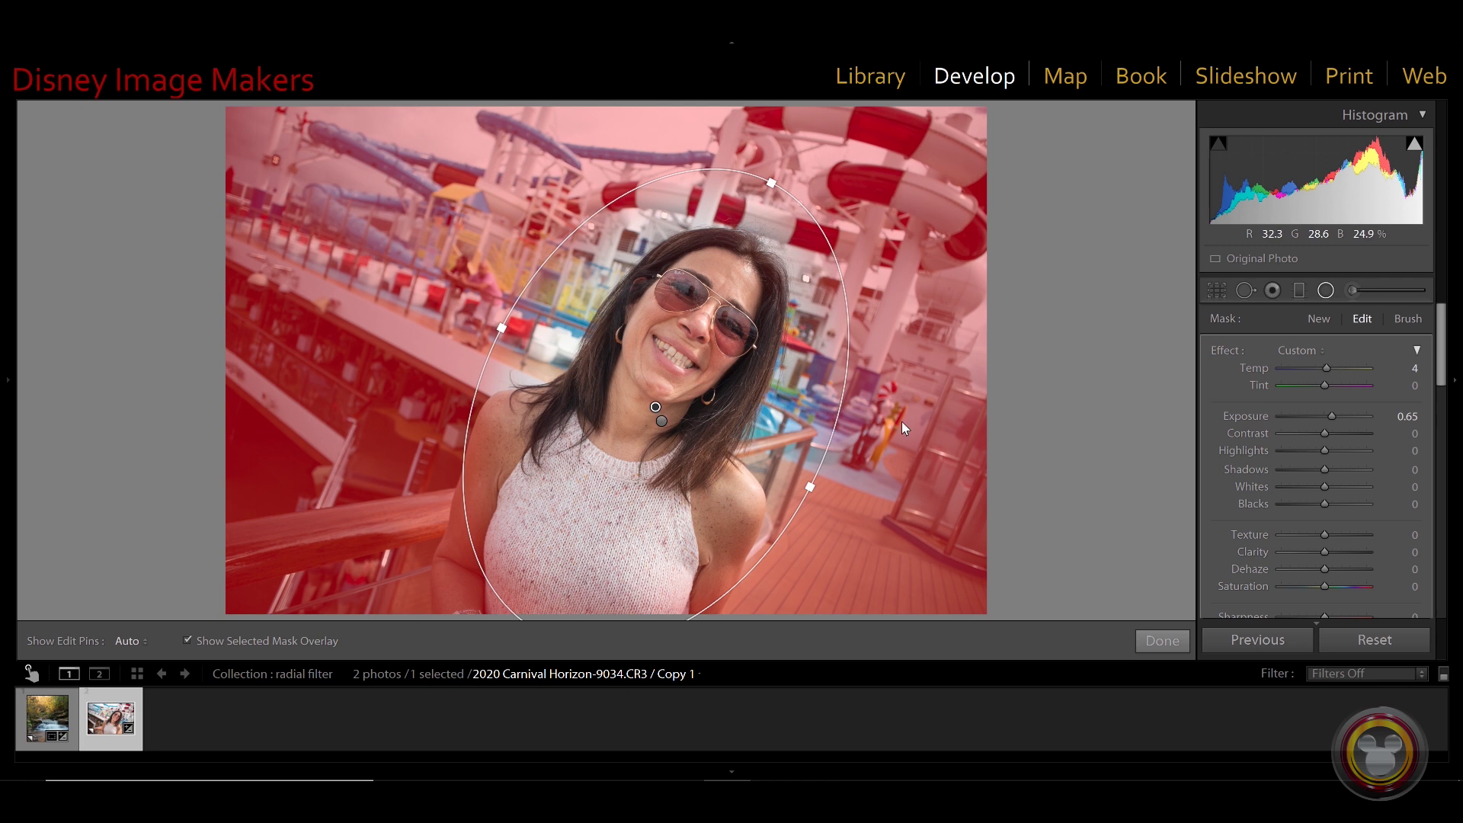
pyautogui.press('o')
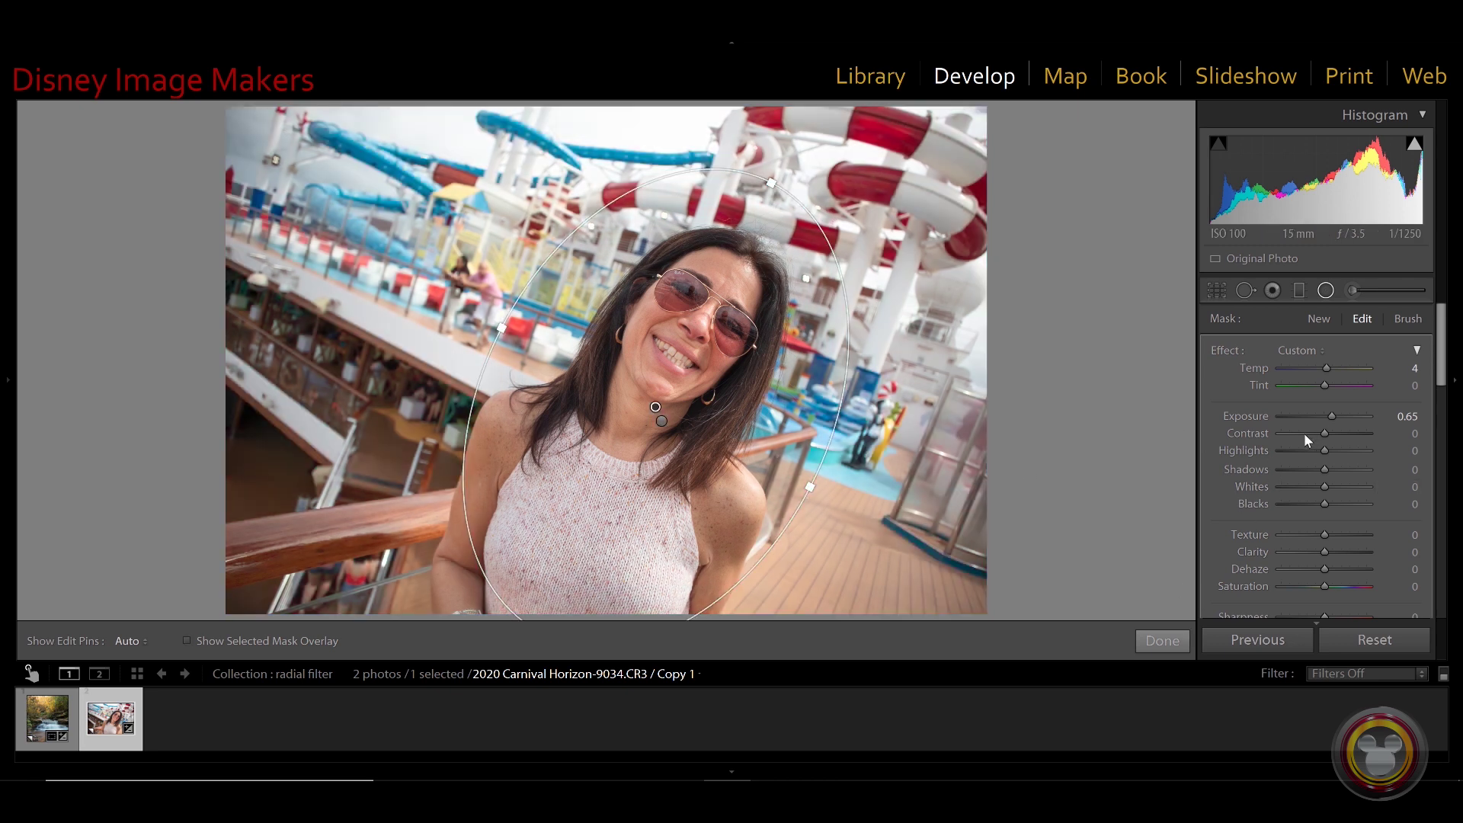
# Step: Try Saturation at -20 and Clarity at 100 on the background filter
pyautogui.scroll(-3, 1441, 381)
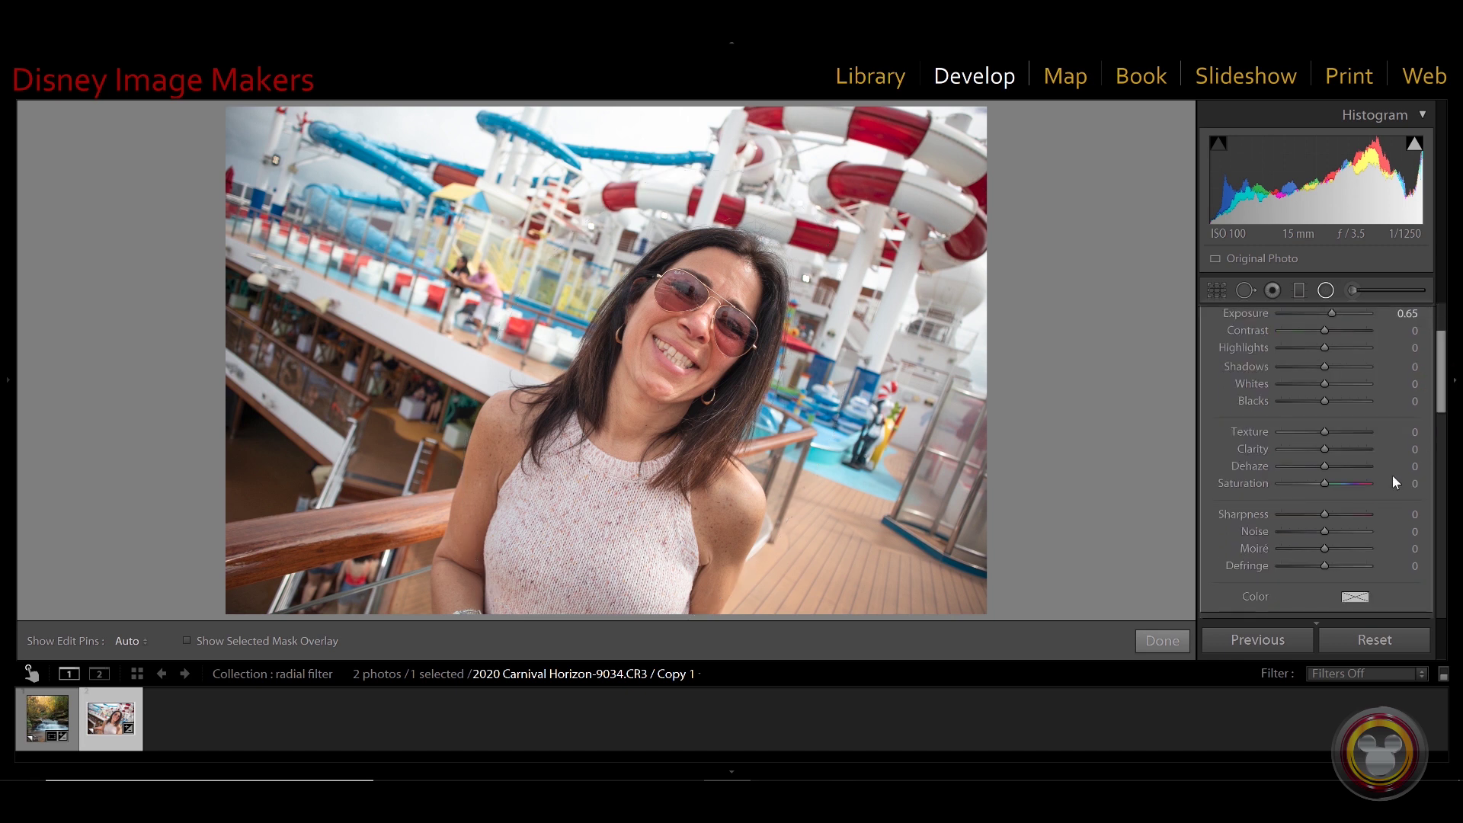
pyautogui.moveTo(1326, 484); pyautogui.dragTo(1307, 484)
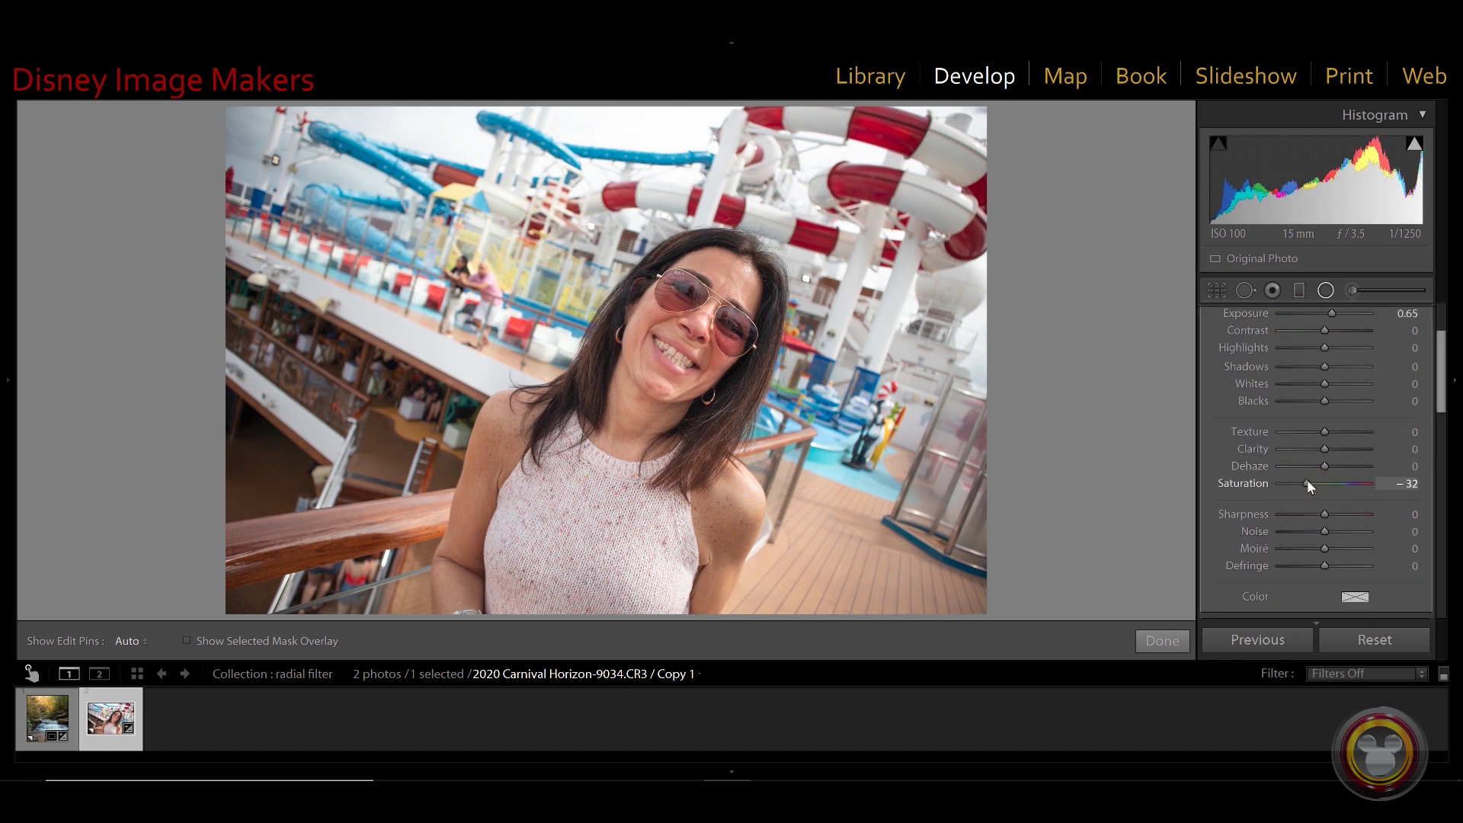
pyautogui.moveTo(1306, 485); pyautogui.dragTo(1318, 479)
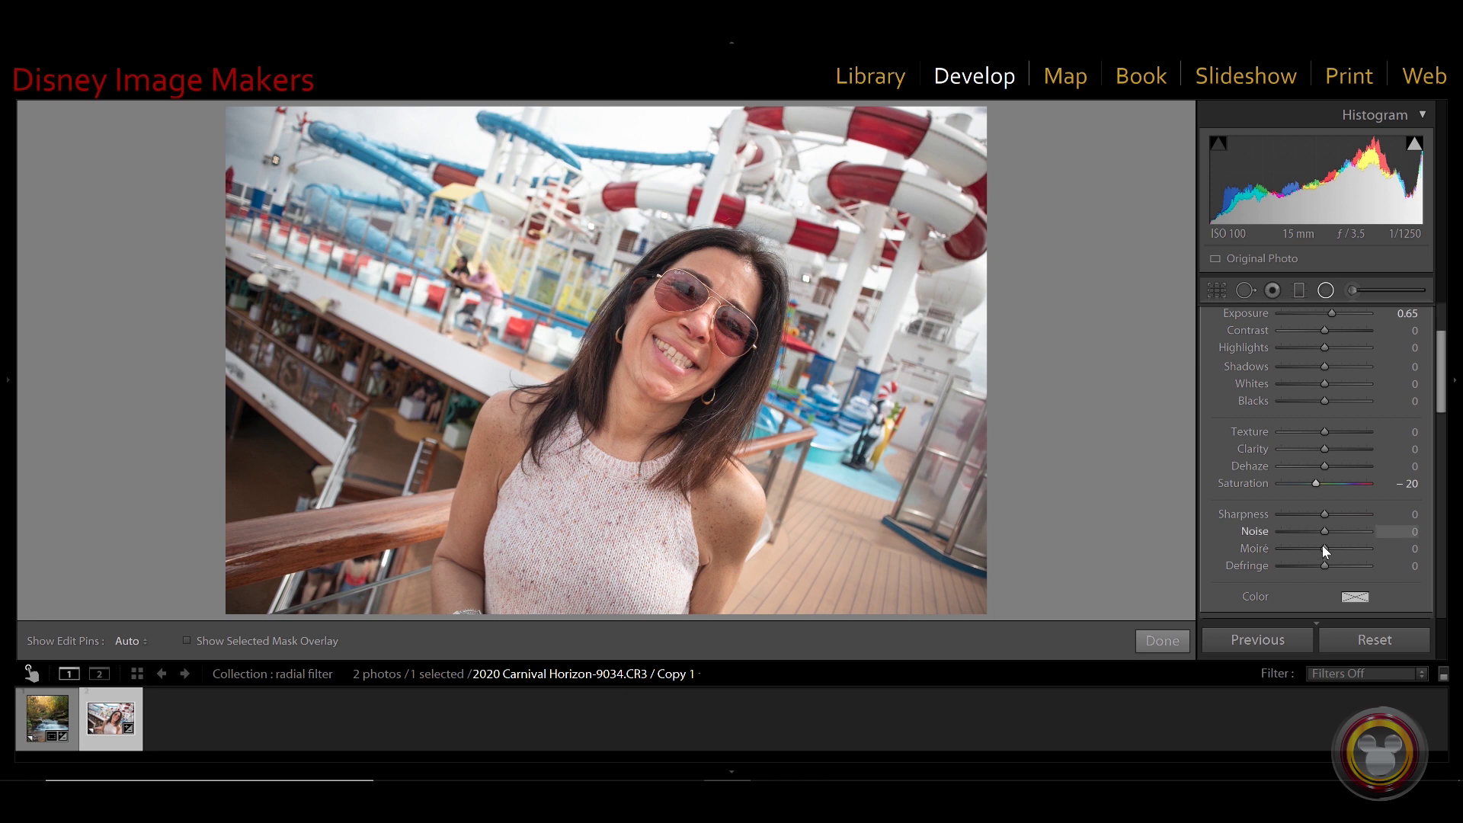
pyautogui.moveTo(1342, 447); pyautogui.dragTo(1381, 444)
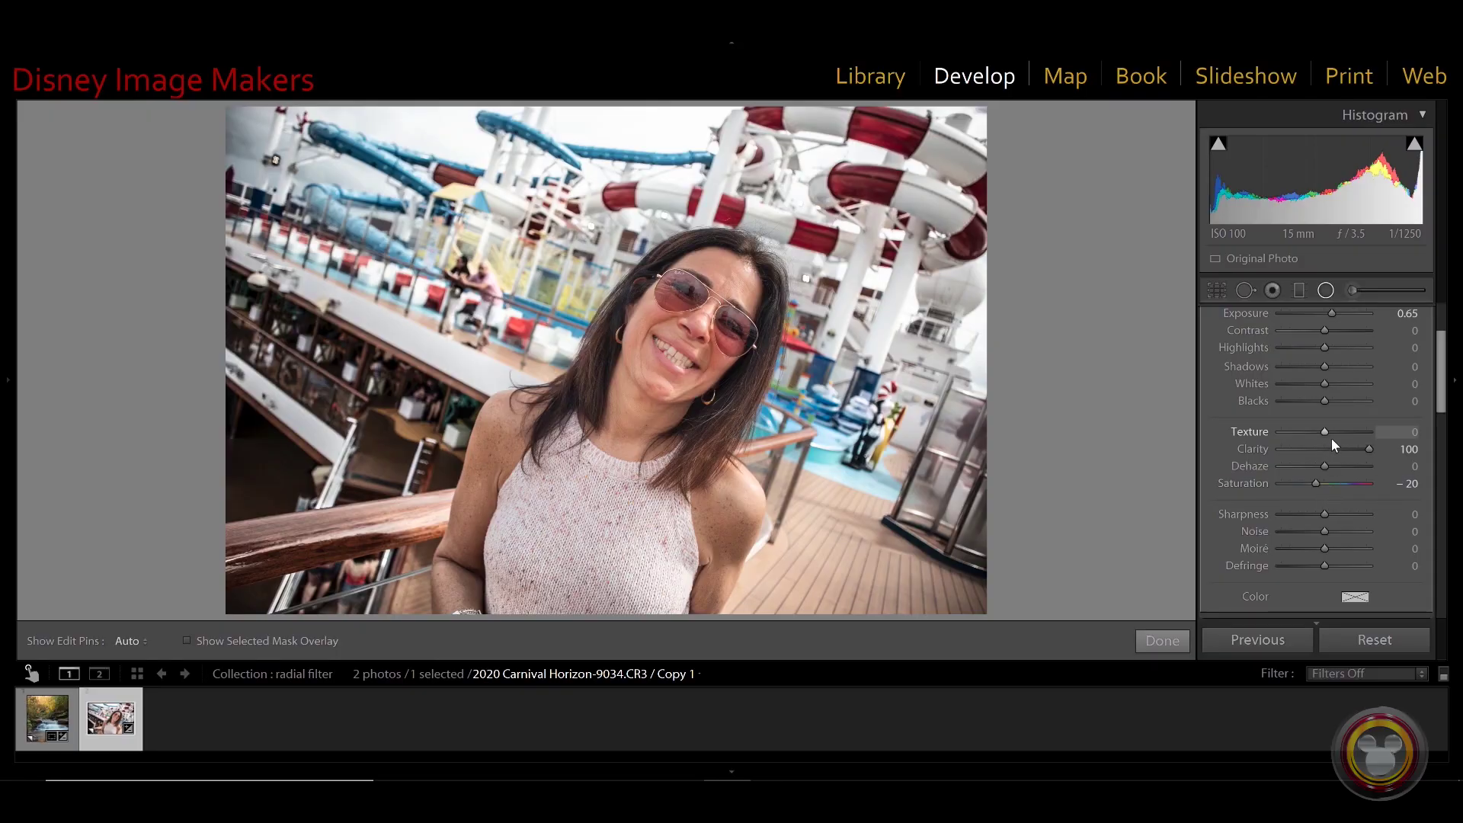
# Step: Reset Clarity and Saturation of the background filter to 0
pyautogui.doubleClick(1246, 445)
pyautogui.click(1247, 480)
pyautogui.doubleClick(1246, 480)
pyautogui.scroll(2, 1318, 427)
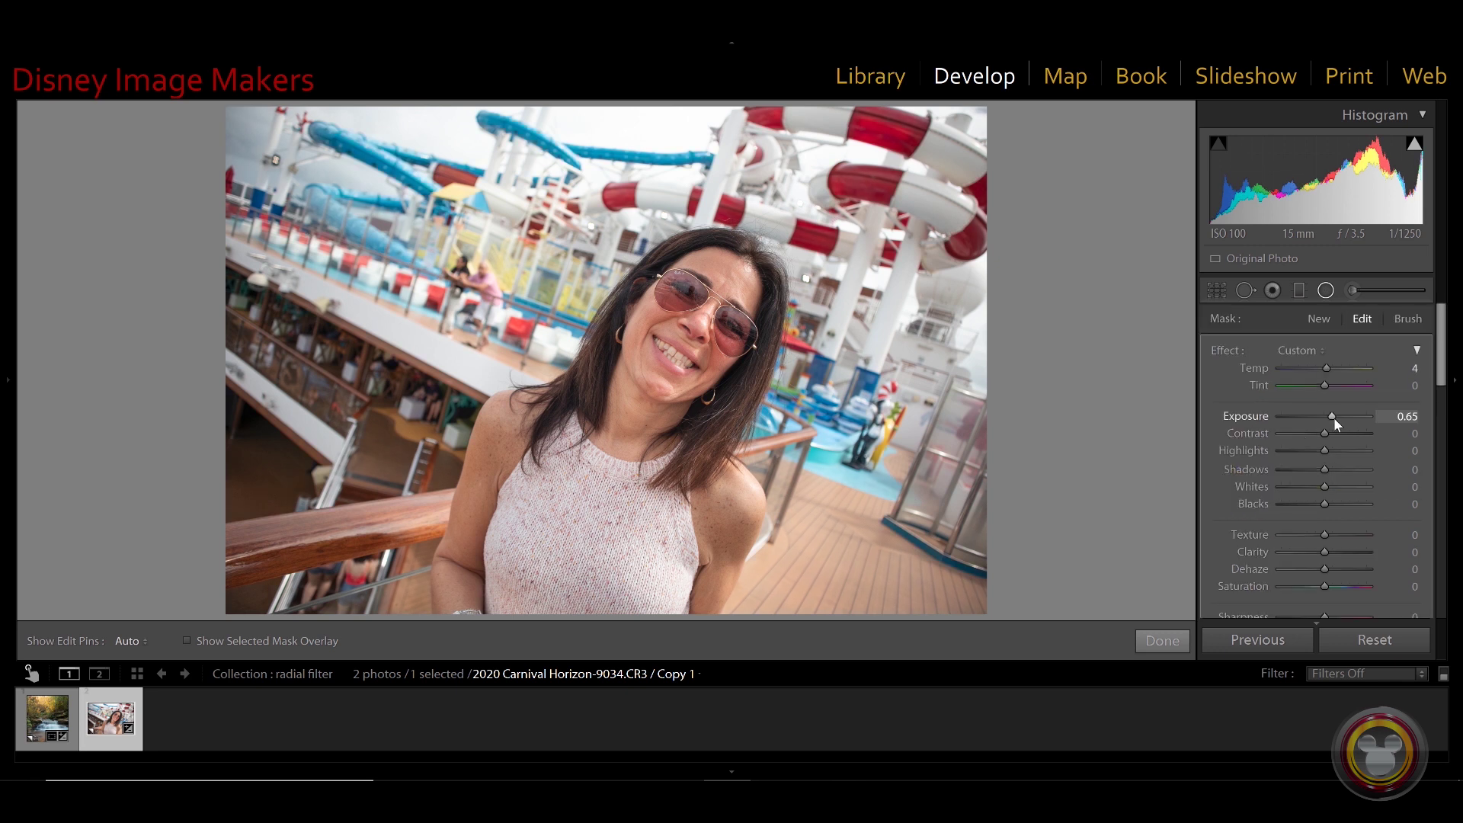
# Step: Raise the background filter's Exposure to 2.22 and set its Feather to 54
pyautogui.moveTo(1333, 418); pyautogui.dragTo(1346, 419)
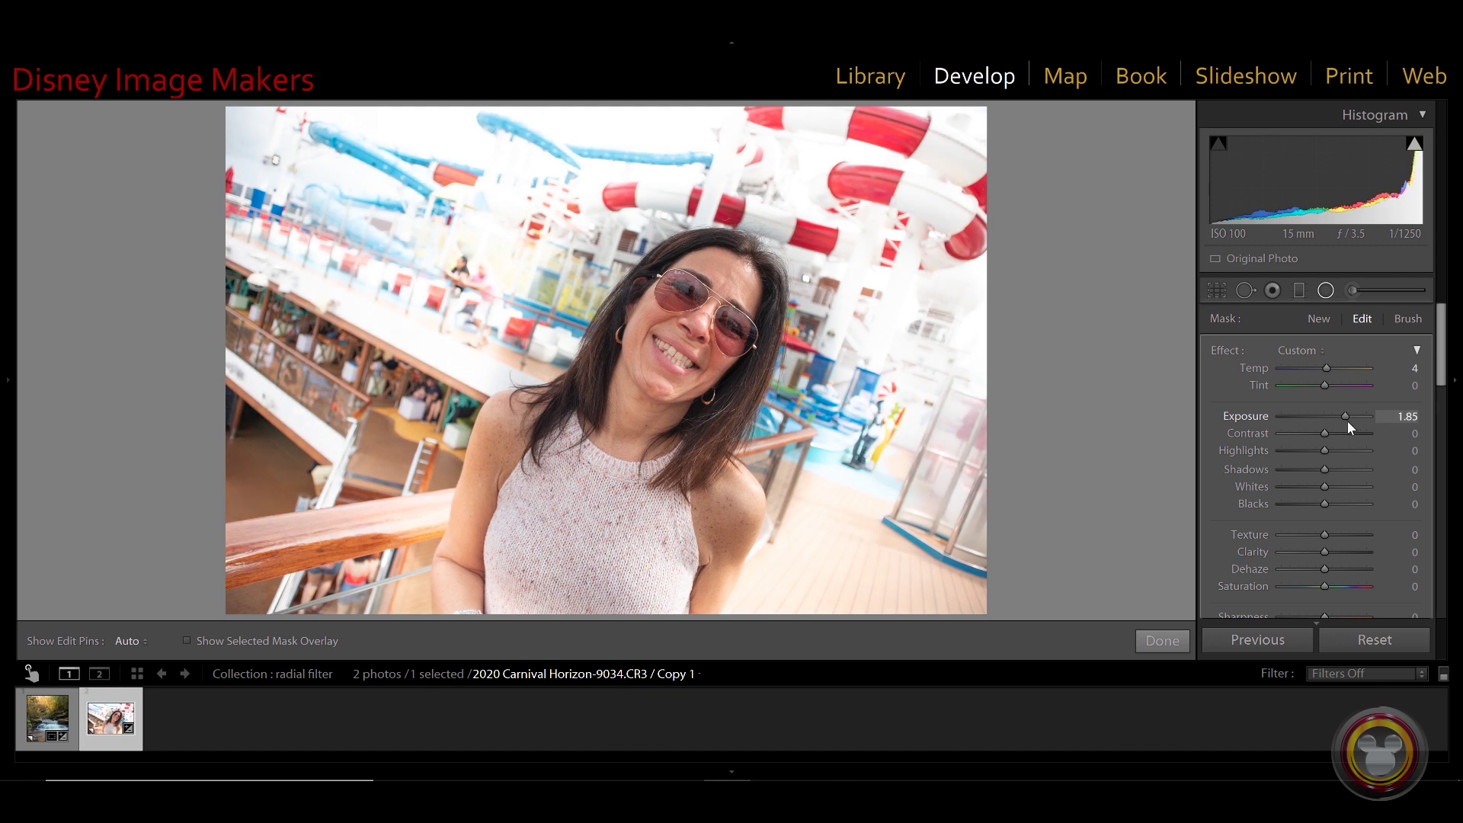
pyautogui.moveTo(1438, 352); pyautogui.dragTo(1437, 413)
pyautogui.moveTo(1295, 475); pyautogui.dragTo(1327, 481)
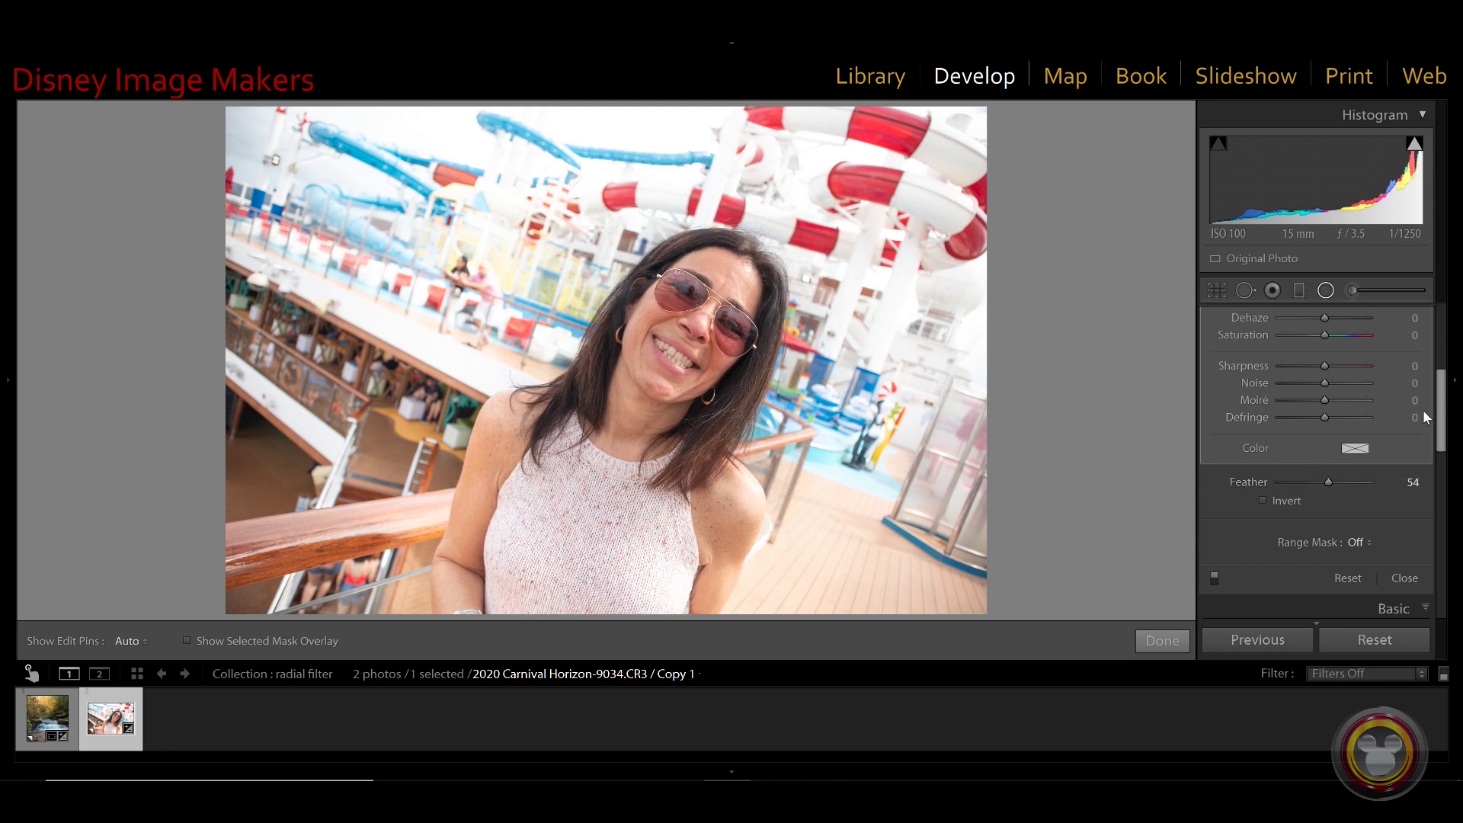
pyautogui.moveTo(1442, 416); pyautogui.dragTo(1347, 381)
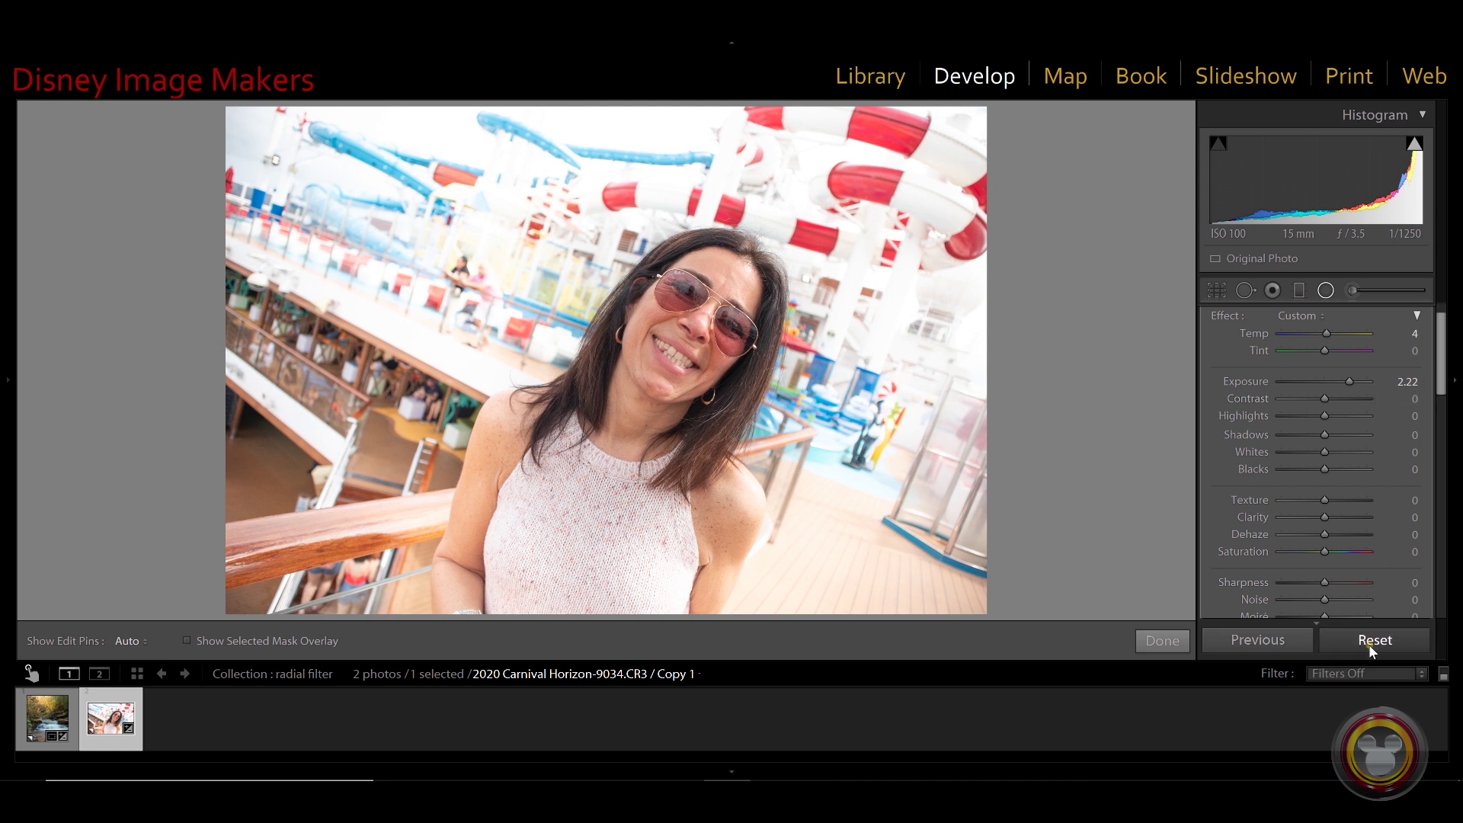
# Step: Reset all edits on the cruise ship portrait
pyautogui.click(1371, 648)
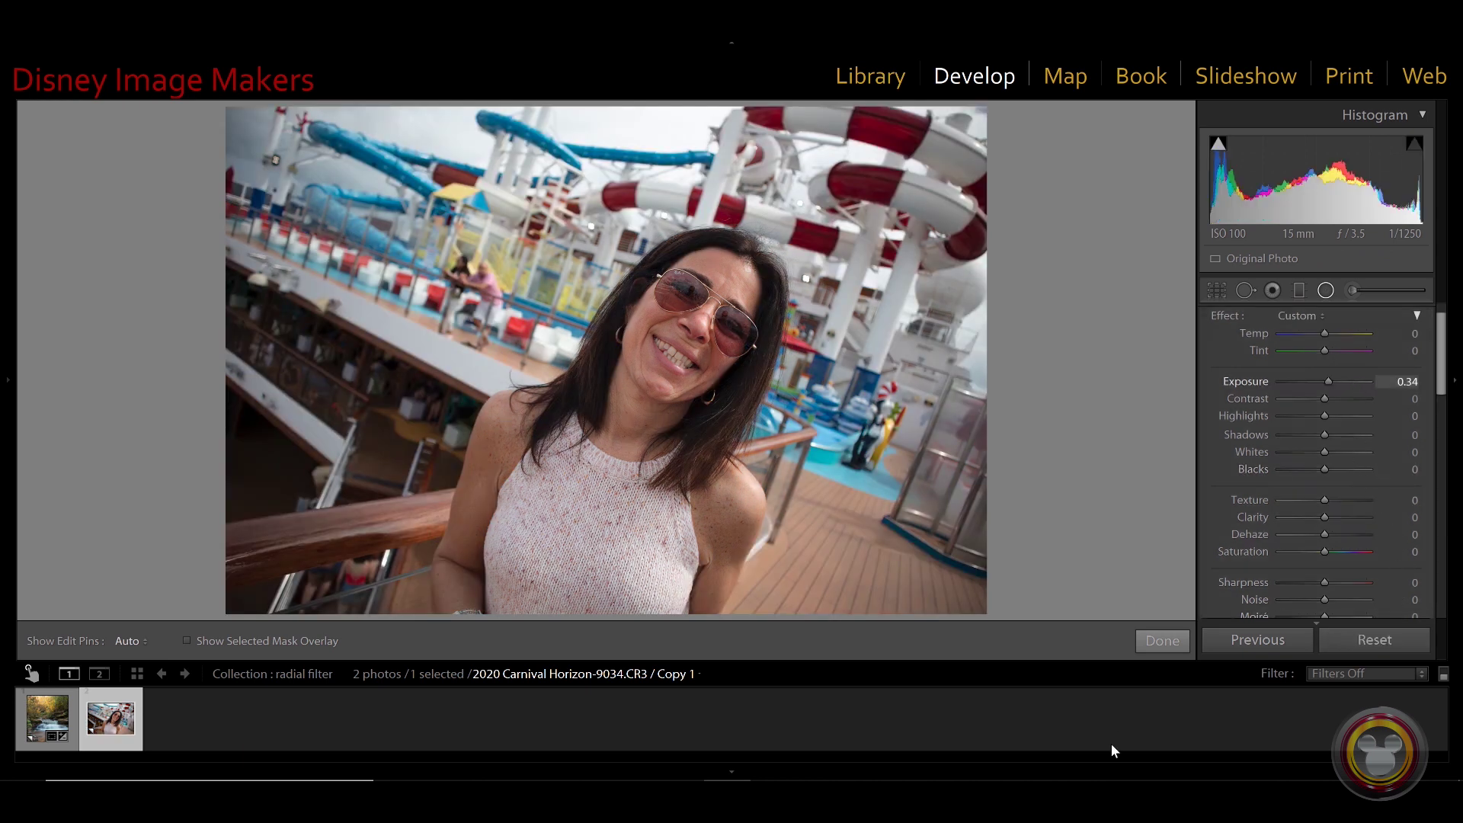
# Step: Finish the radial filter editing and try Exposure +0.79, Highlights -75 and Shadows +18 on the whole portrait
pyautogui.click(1152, 641)
pyautogui.moveTo(1310, 462); pyautogui.dragTo(1336, 465)
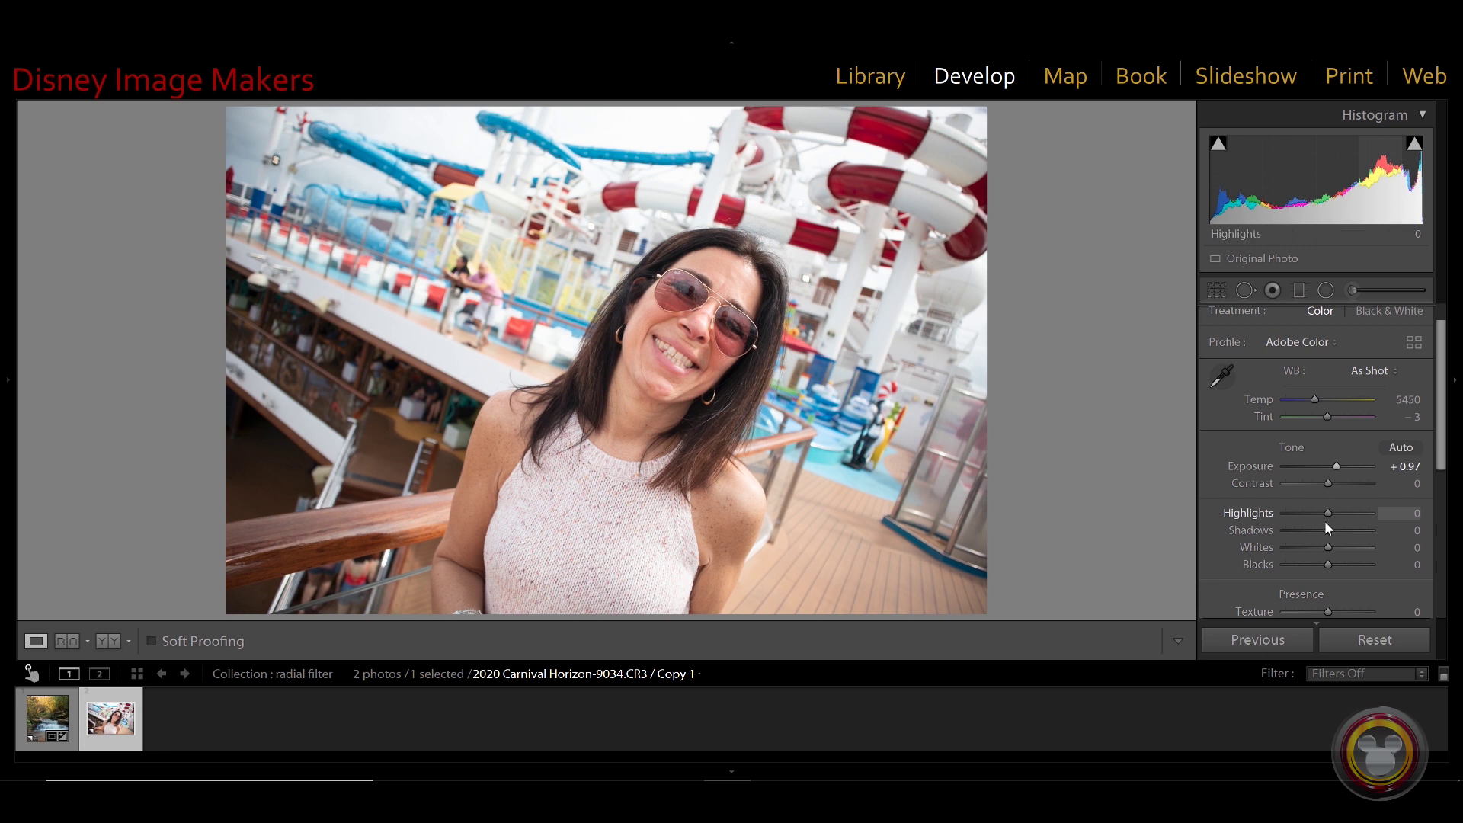
pyautogui.moveTo(1323, 509)
pyautogui.mouseDown()
pyautogui.moveTo(1294, 511)
pyautogui.moveTo(1364, 528)
pyautogui.moveTo(1335, 535)
pyautogui.mouseUp()
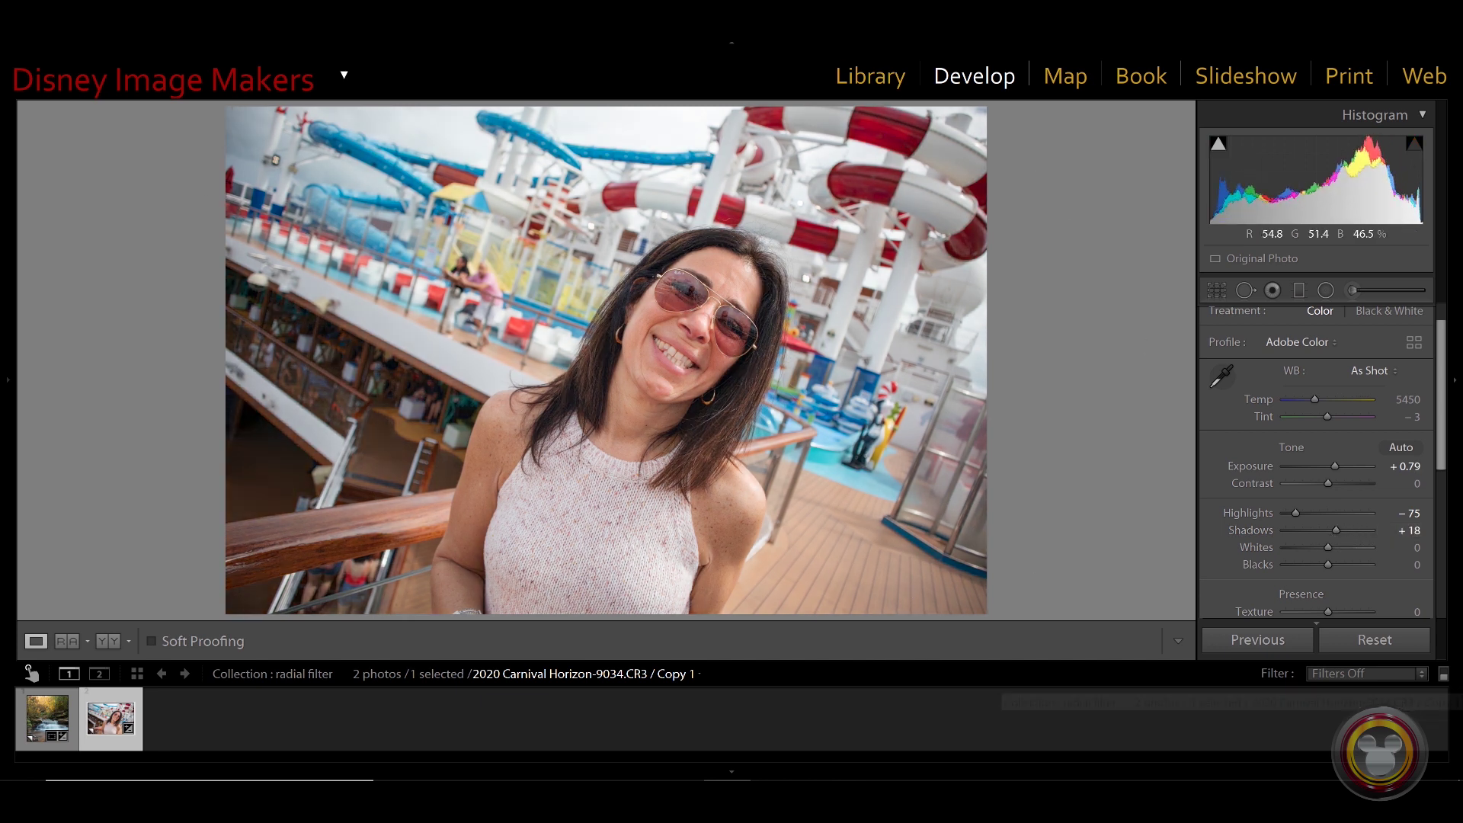
# Step: Try an Effects adjustment on the whole cruise ship portrait
pyautogui.moveTo(1441, 363); pyautogui.dragTo(1450, 532)
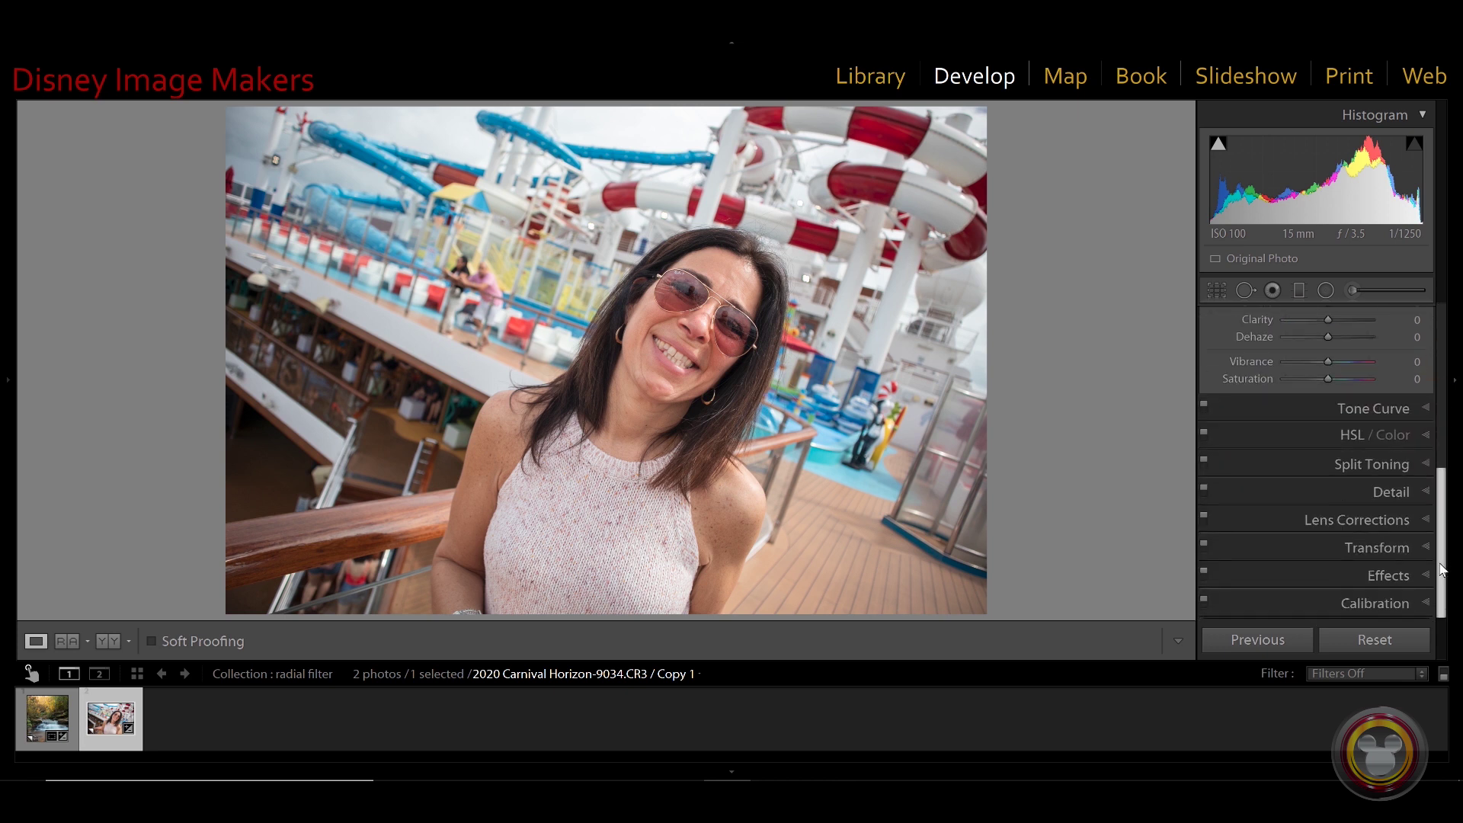
pyautogui.click(1391, 576)
pyautogui.moveTo(1327, 424); pyautogui.dragTo(1339, 477)
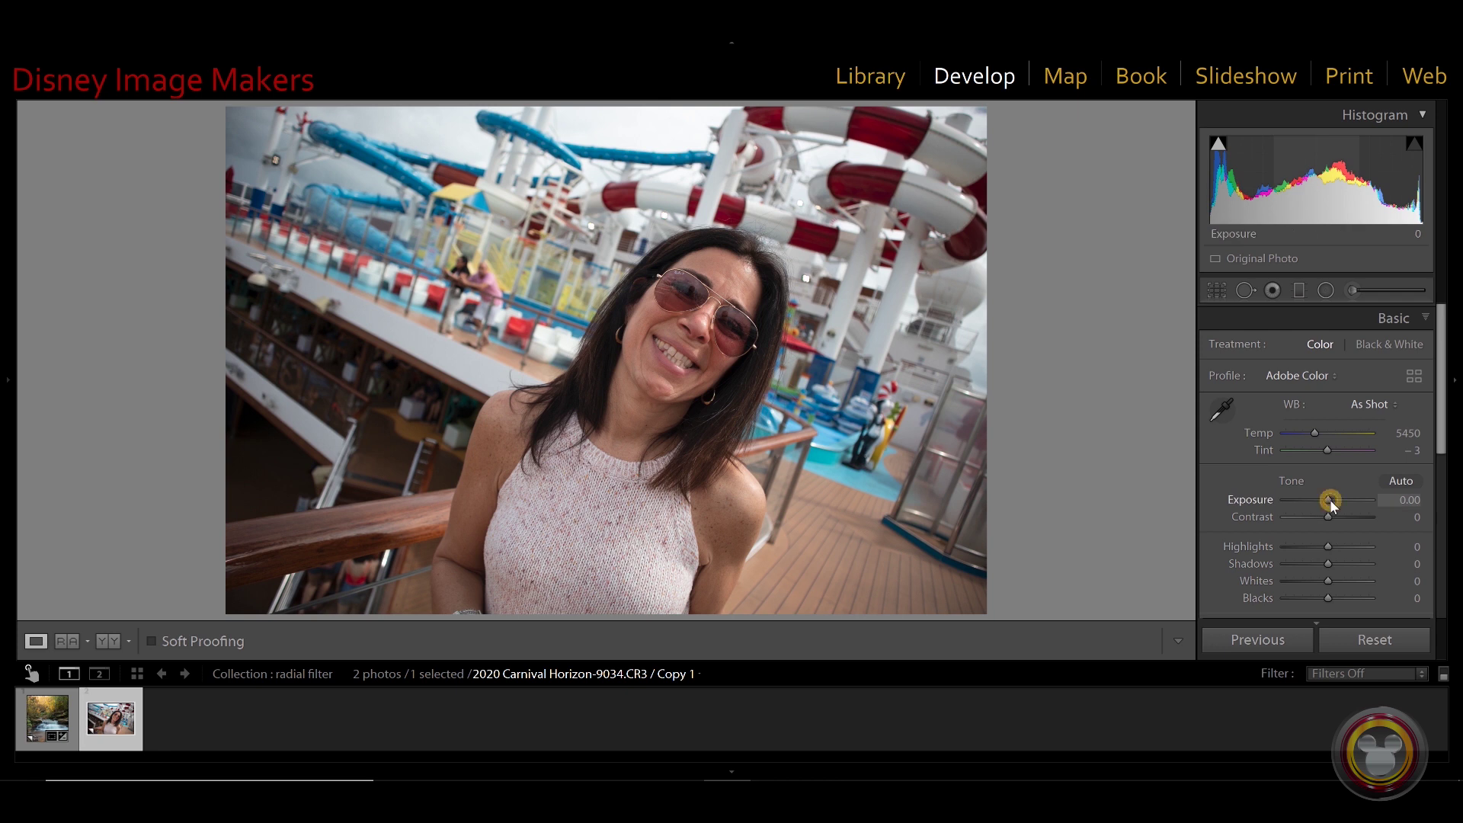
# Step: Set the portrait's overall Exposure to +0.61 and Shadows to +46
pyautogui.moveTo(1331, 500); pyautogui.dragTo(1335, 501)
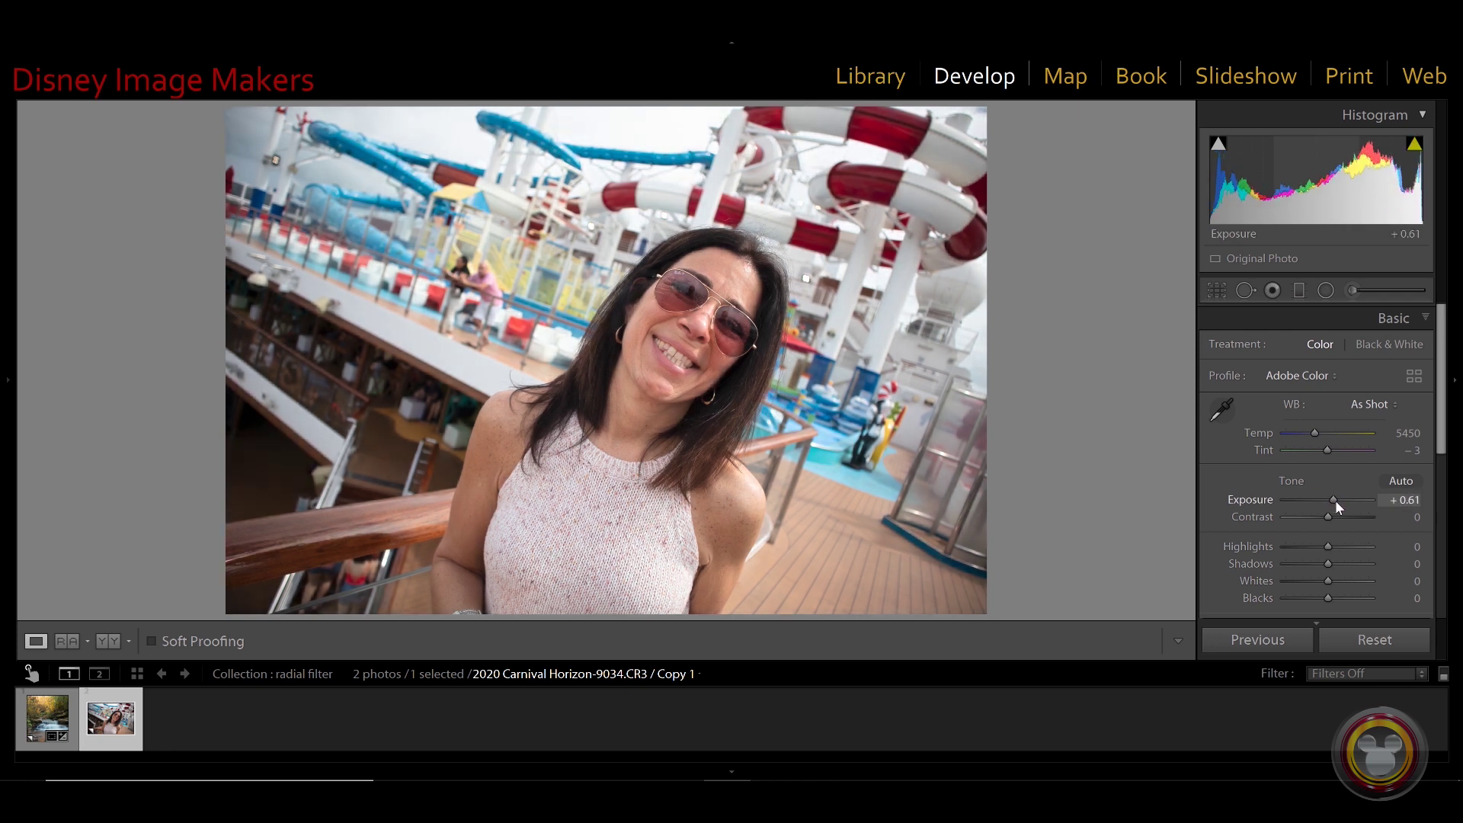
pyautogui.moveTo(1337, 562); pyautogui.dragTo(1347, 562)
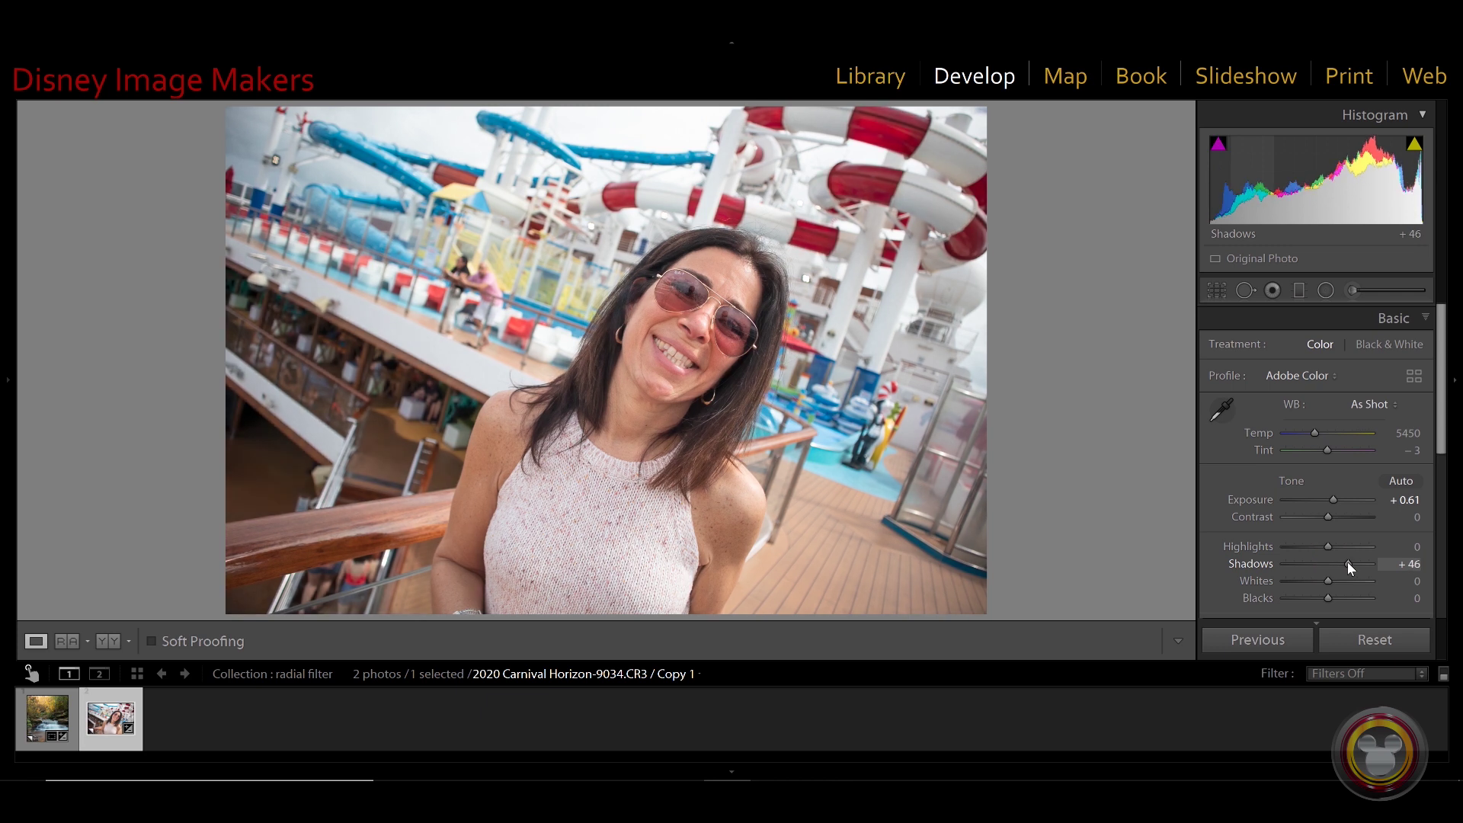
# Step: Draw a large radial filter around the woman, resize it, and position it centred near her neck
pyautogui.click(1326, 289)
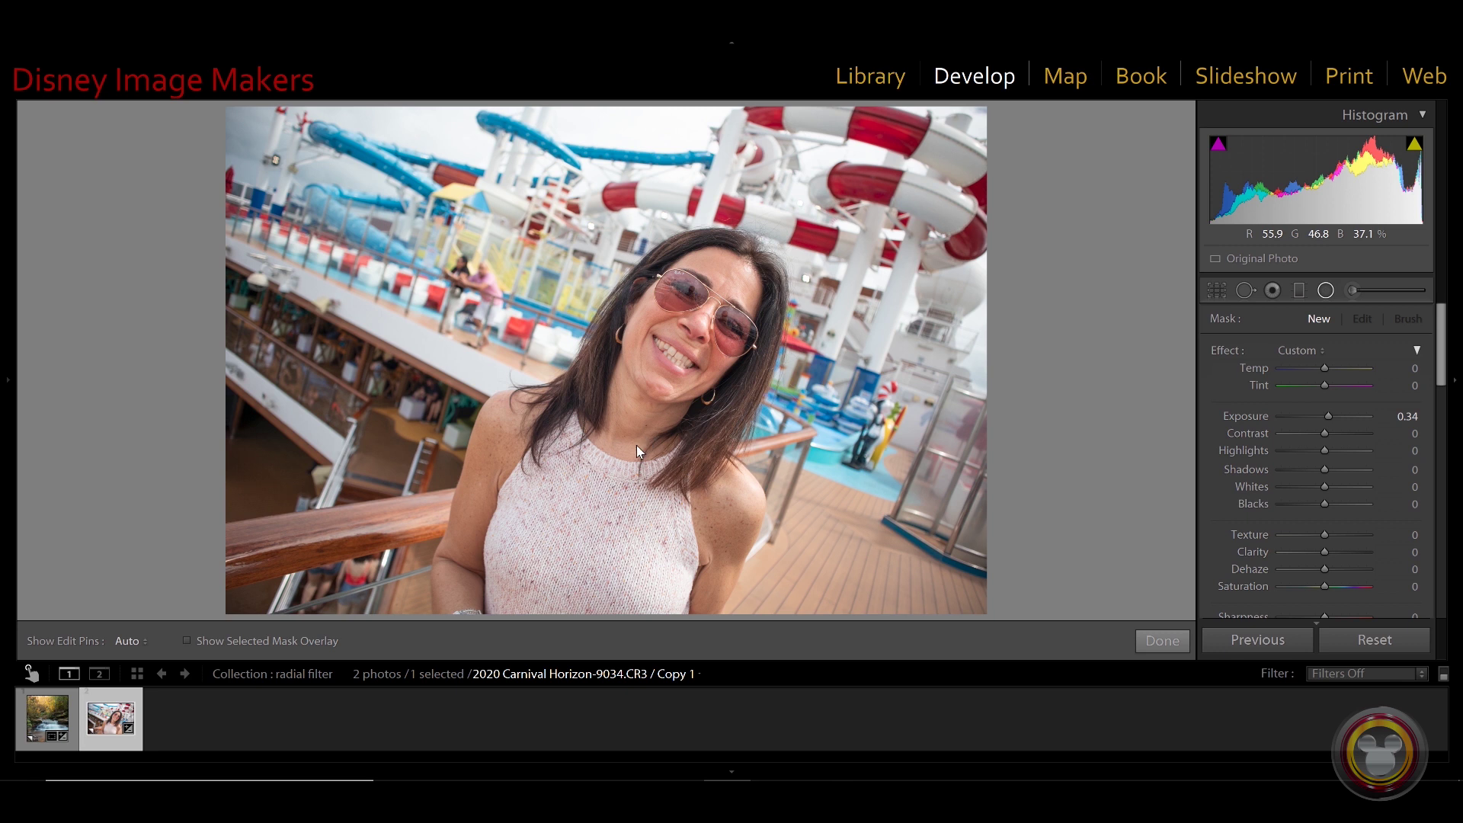
pyautogui.moveTo(595, 479); pyautogui.dragTo(961, 132)
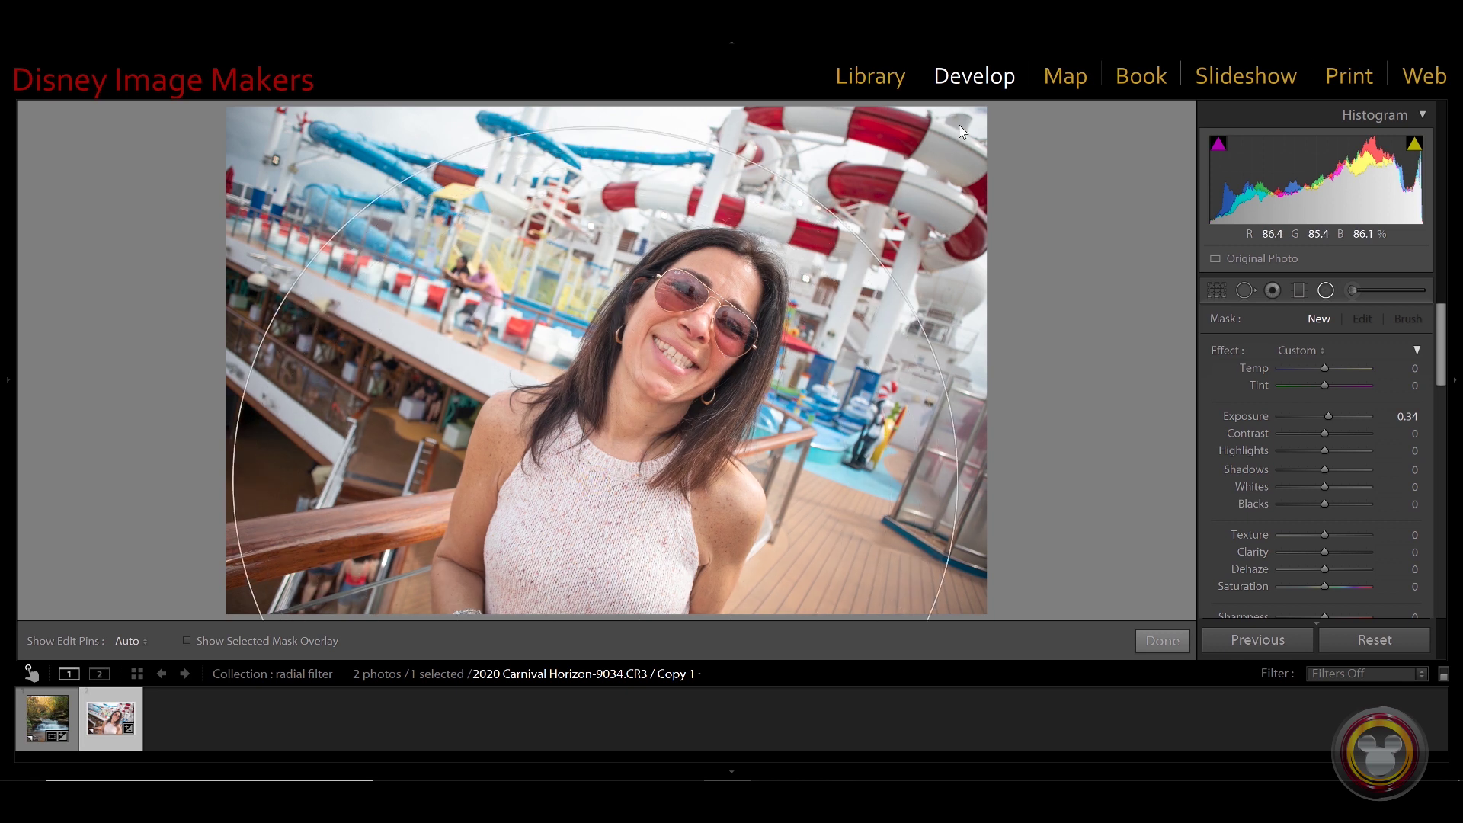
pyautogui.moveTo(646, 468); pyautogui.dragTo(721, 350)
pyautogui.moveTo(1035, 377); pyautogui.dragTo(980, 377)
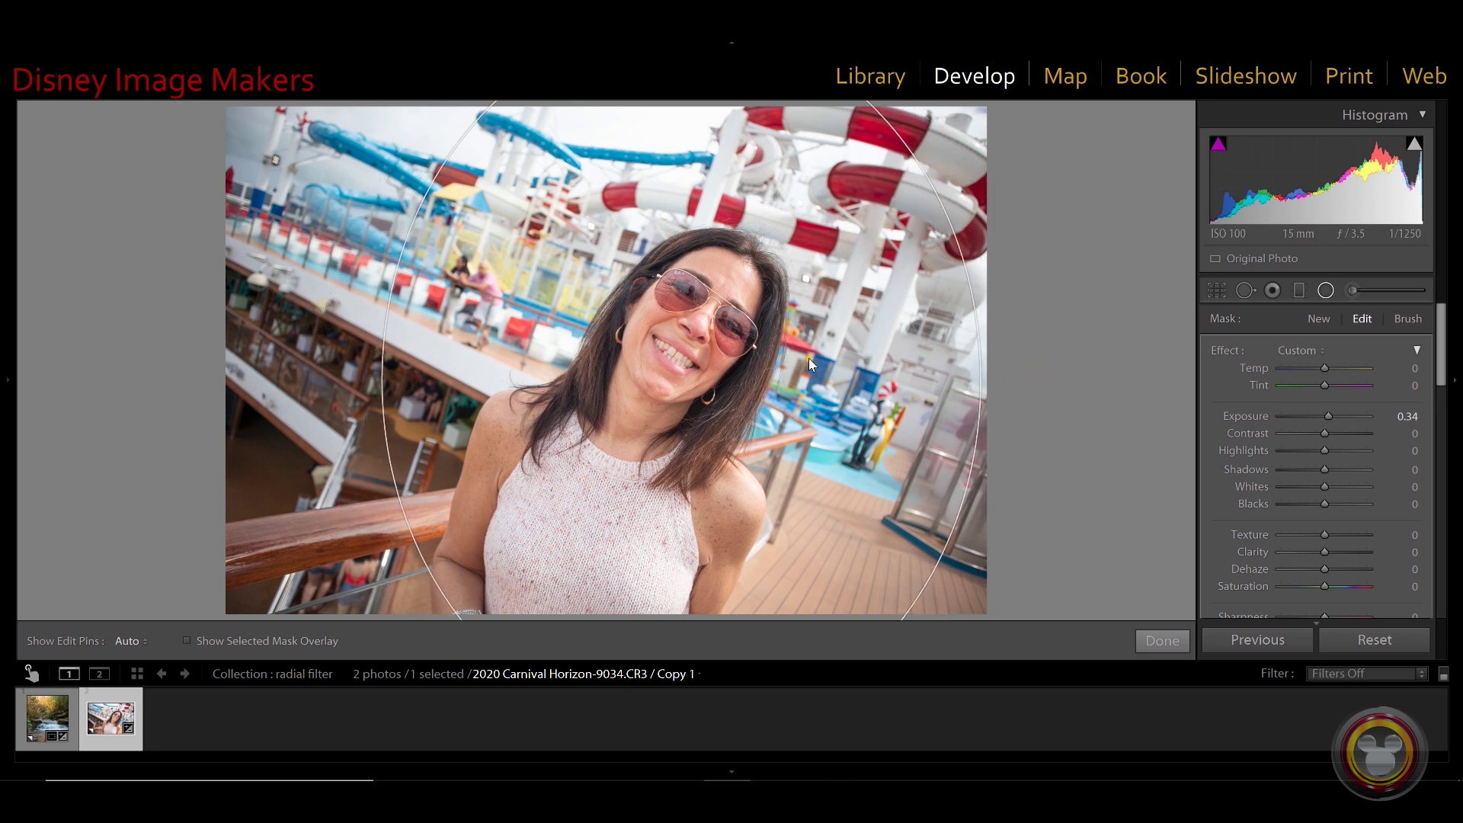
pyautogui.moveTo(809, 364); pyautogui.dragTo(768, 534)
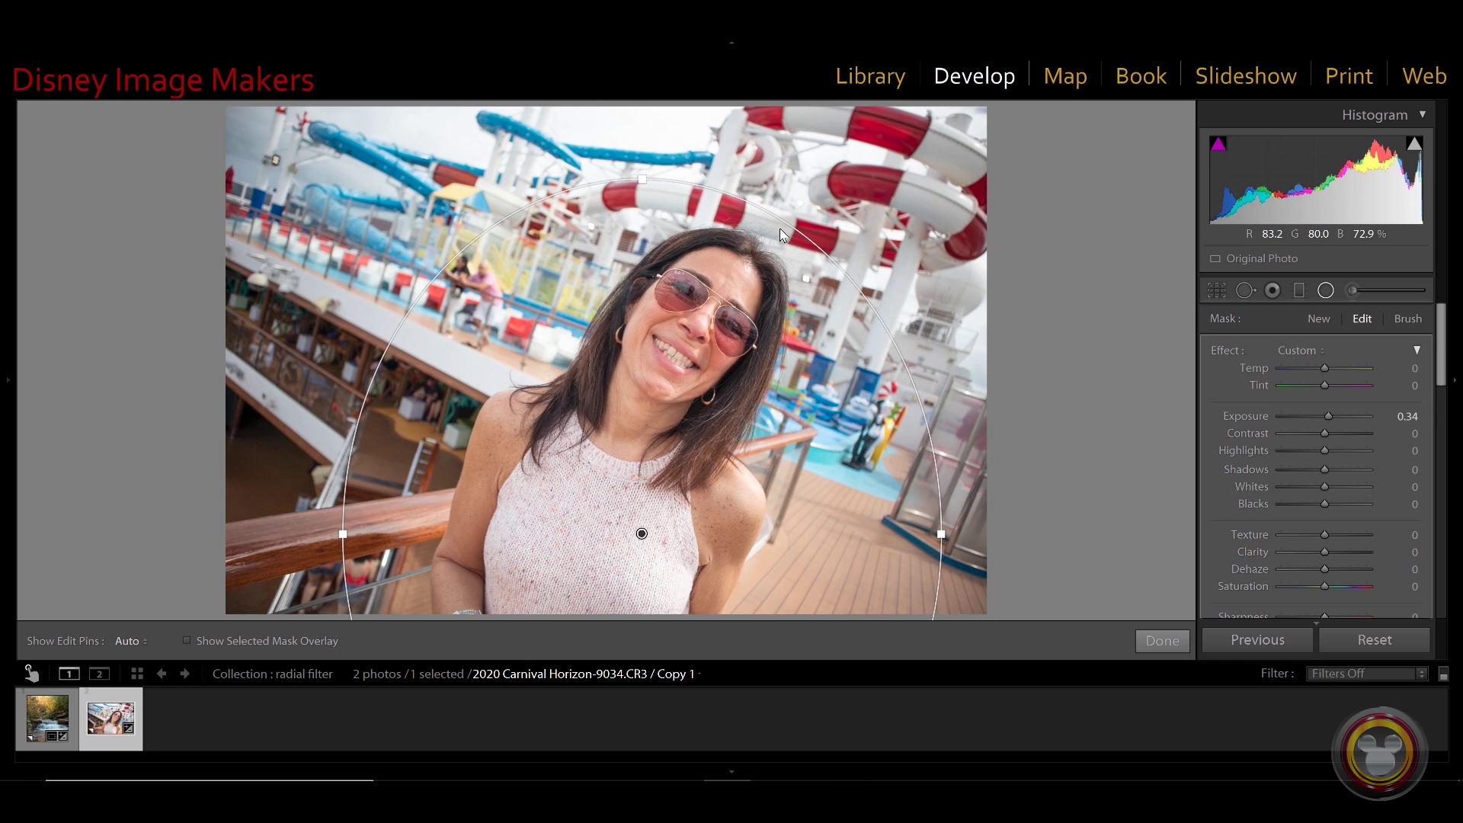
pyautogui.moveTo(642, 181); pyautogui.dragTo(644, 216)
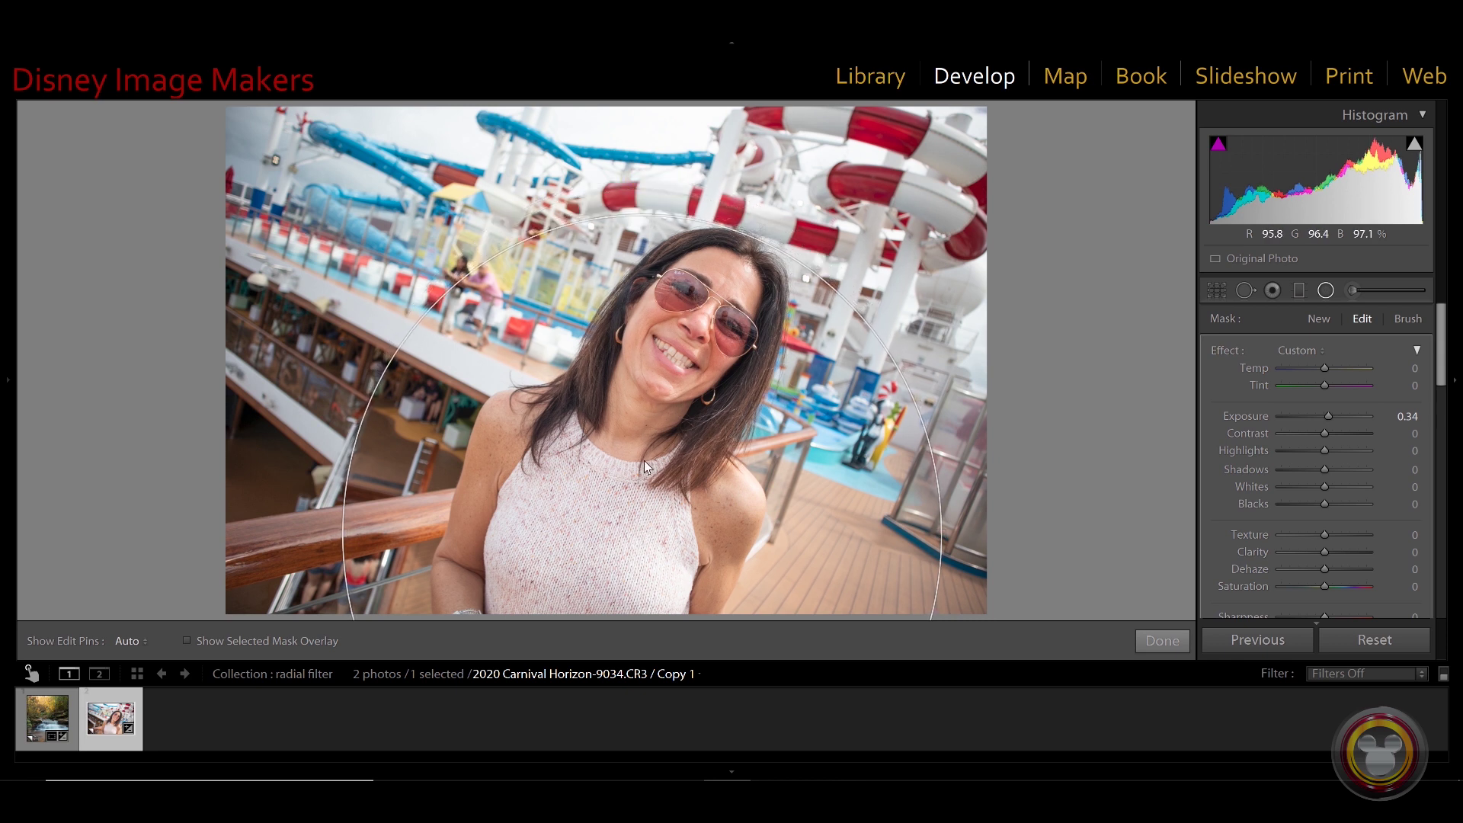
pyautogui.moveTo(660, 441); pyautogui.dragTo(657, 376)
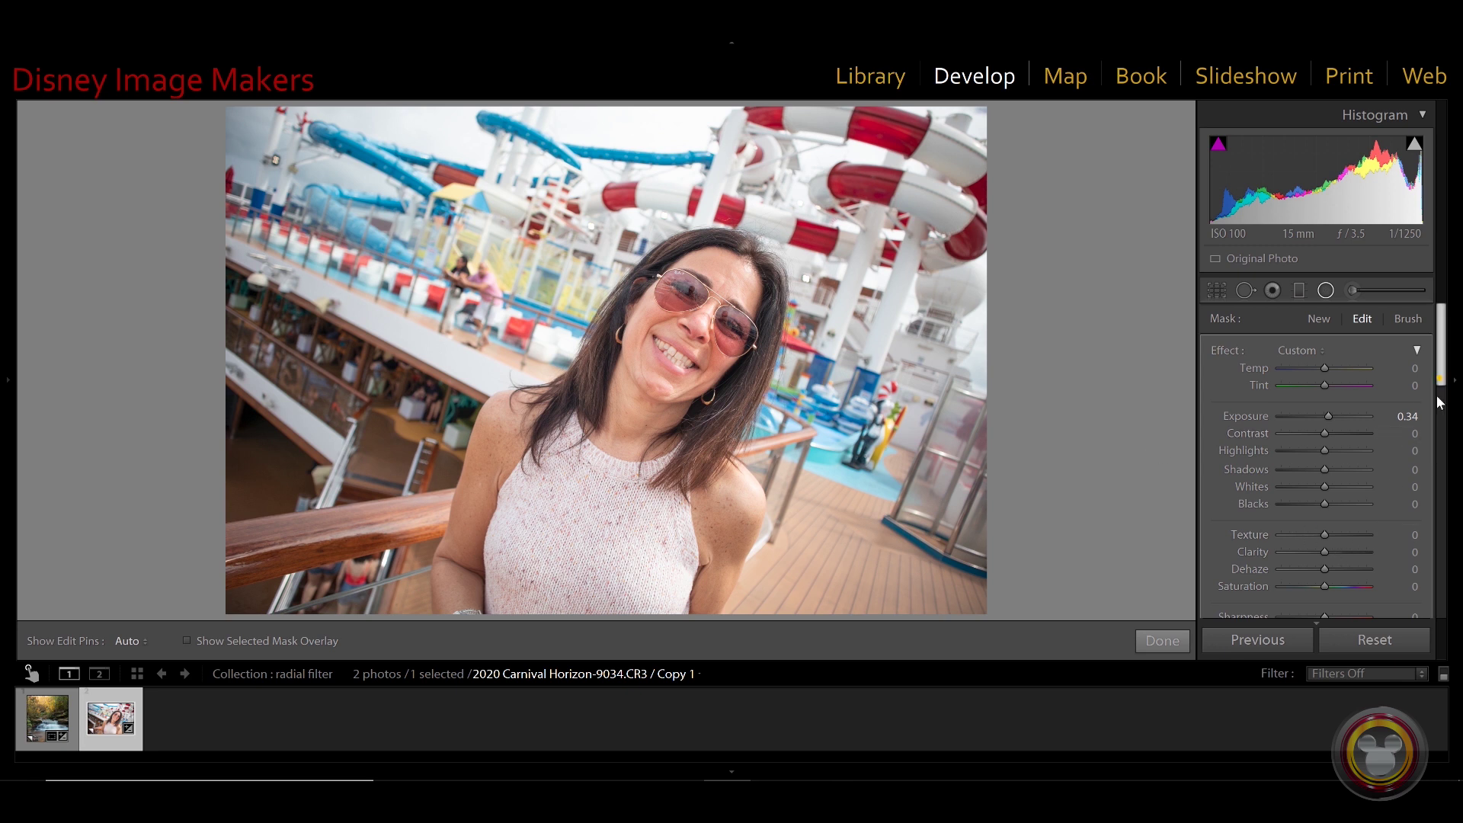
# Step: Turn off Invert for the radial filter and set its Exposure to -0.62 to darken the surroundings
pyautogui.scroll(-10, 1371, 400)
pyautogui.scroll(5, 1332, 393)
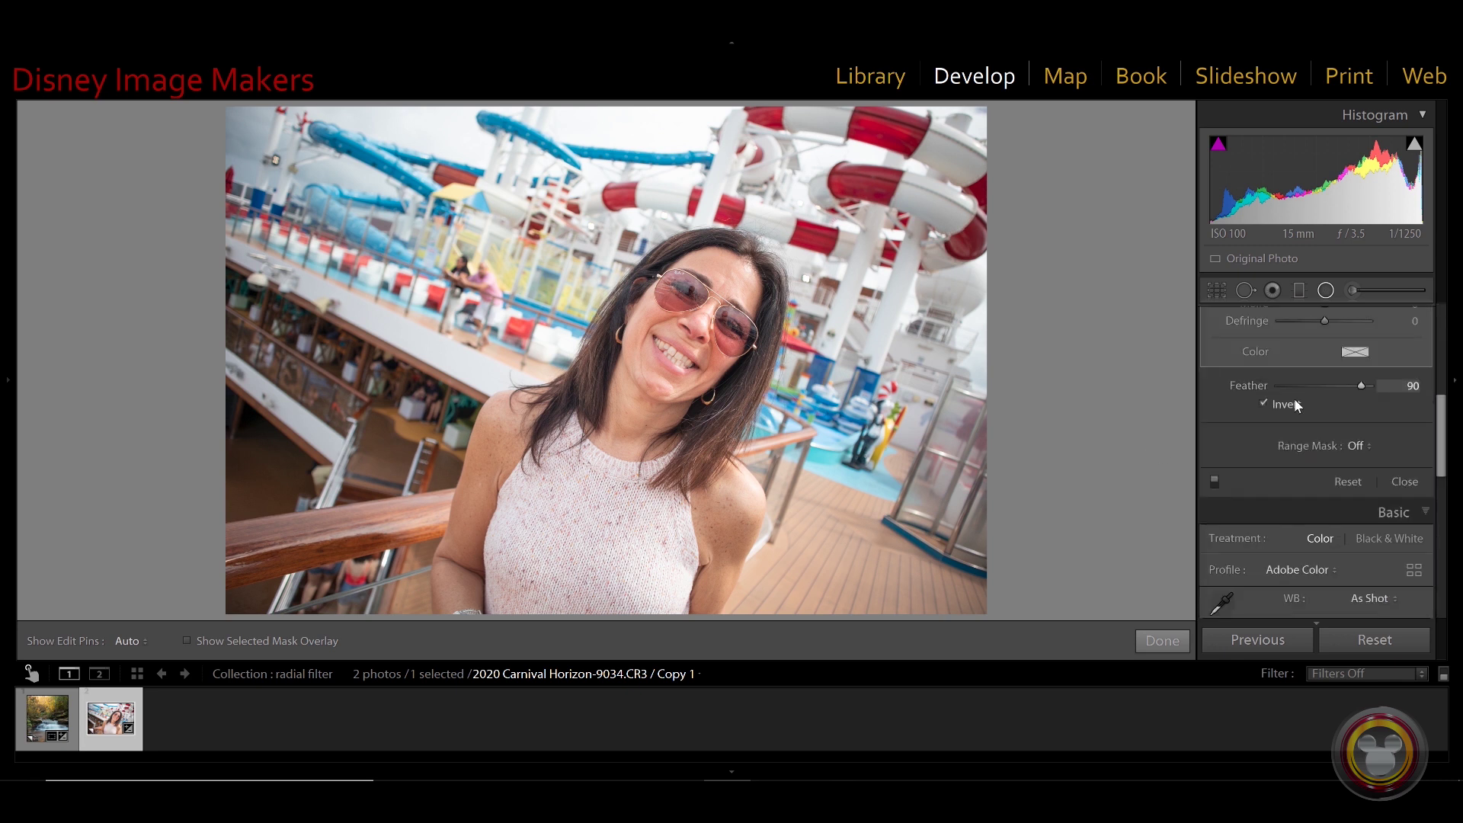
pyautogui.click(1258, 401)
pyautogui.scroll(5, 1401, 432)
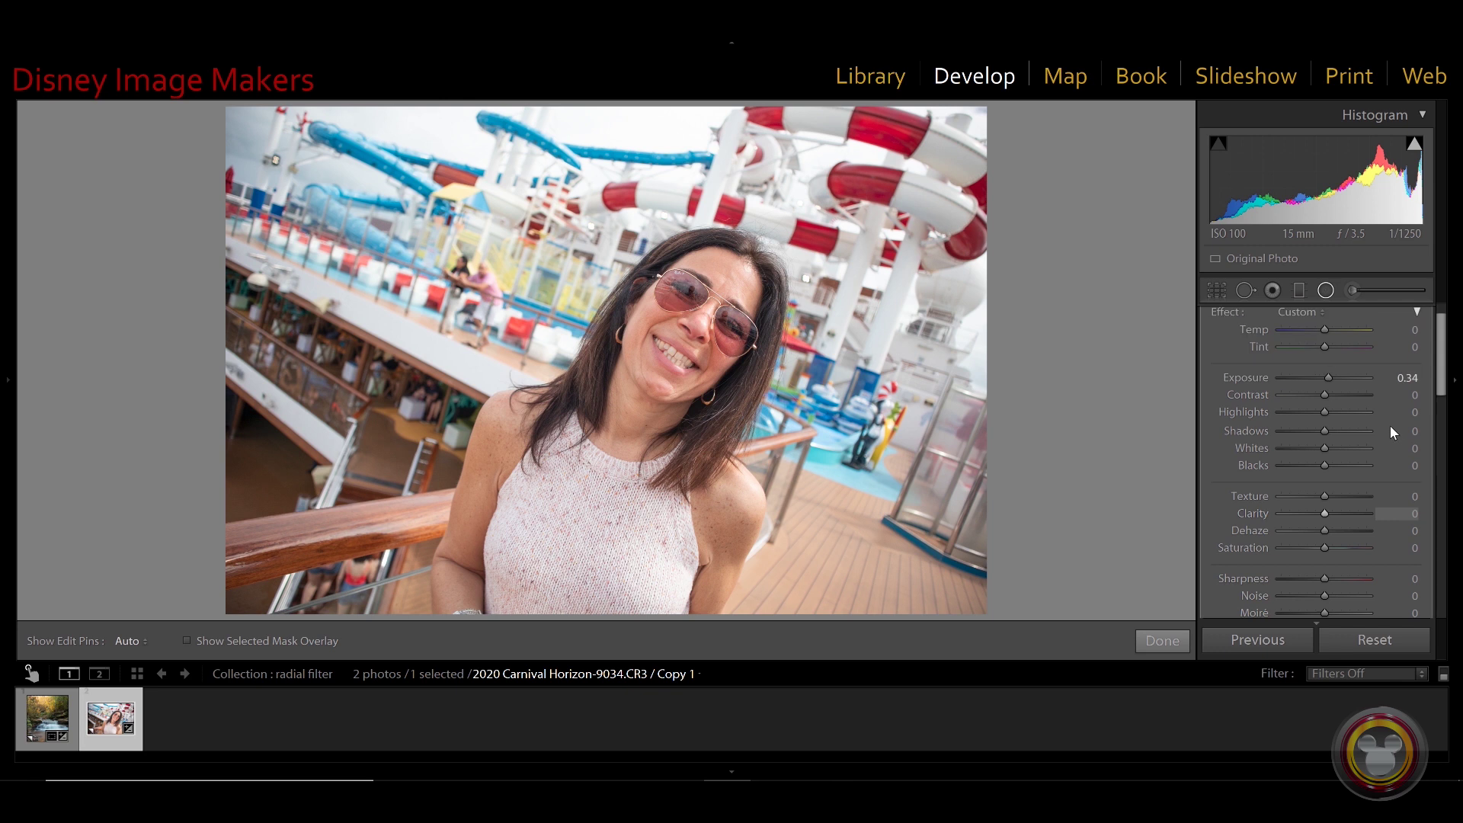
pyautogui.moveTo(1322, 418); pyautogui.dragTo(1315, 419)
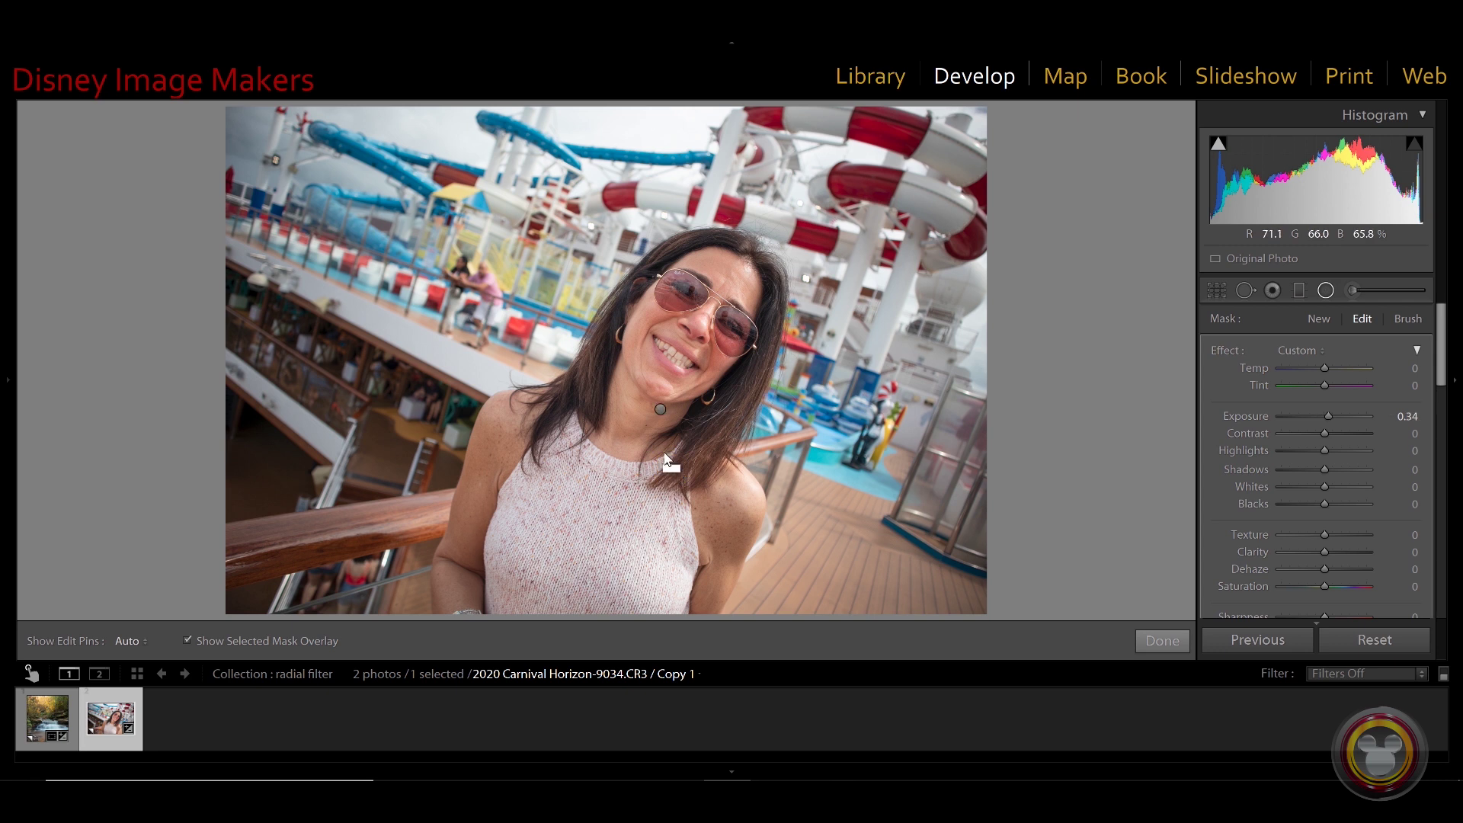
# Step: Select the darkening filter at the woman's neck, set its Feather to 37 with the mask overlay shown, and hide the overlay
pyautogui.click(660, 409)
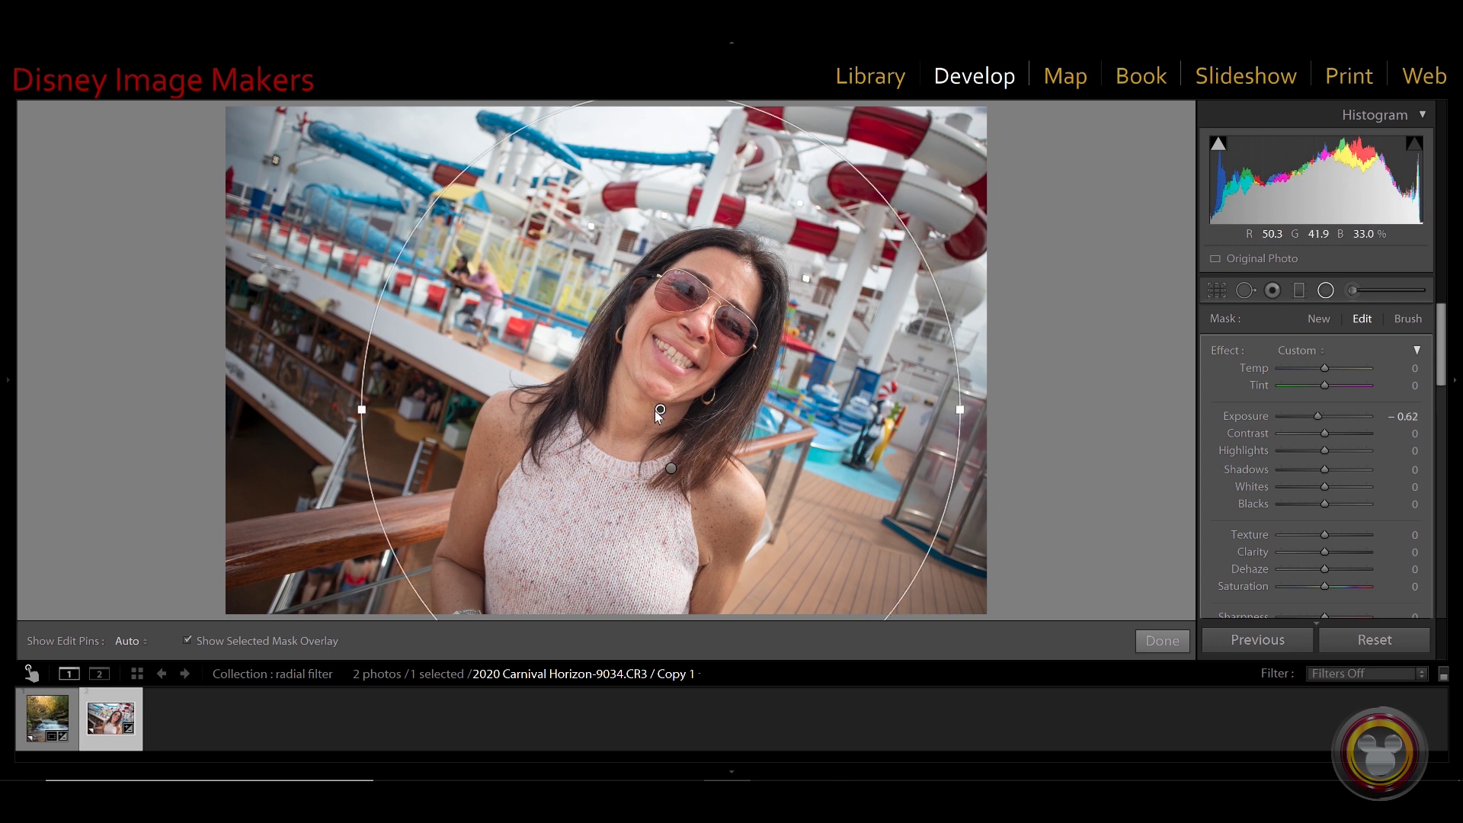
pyautogui.press('o')
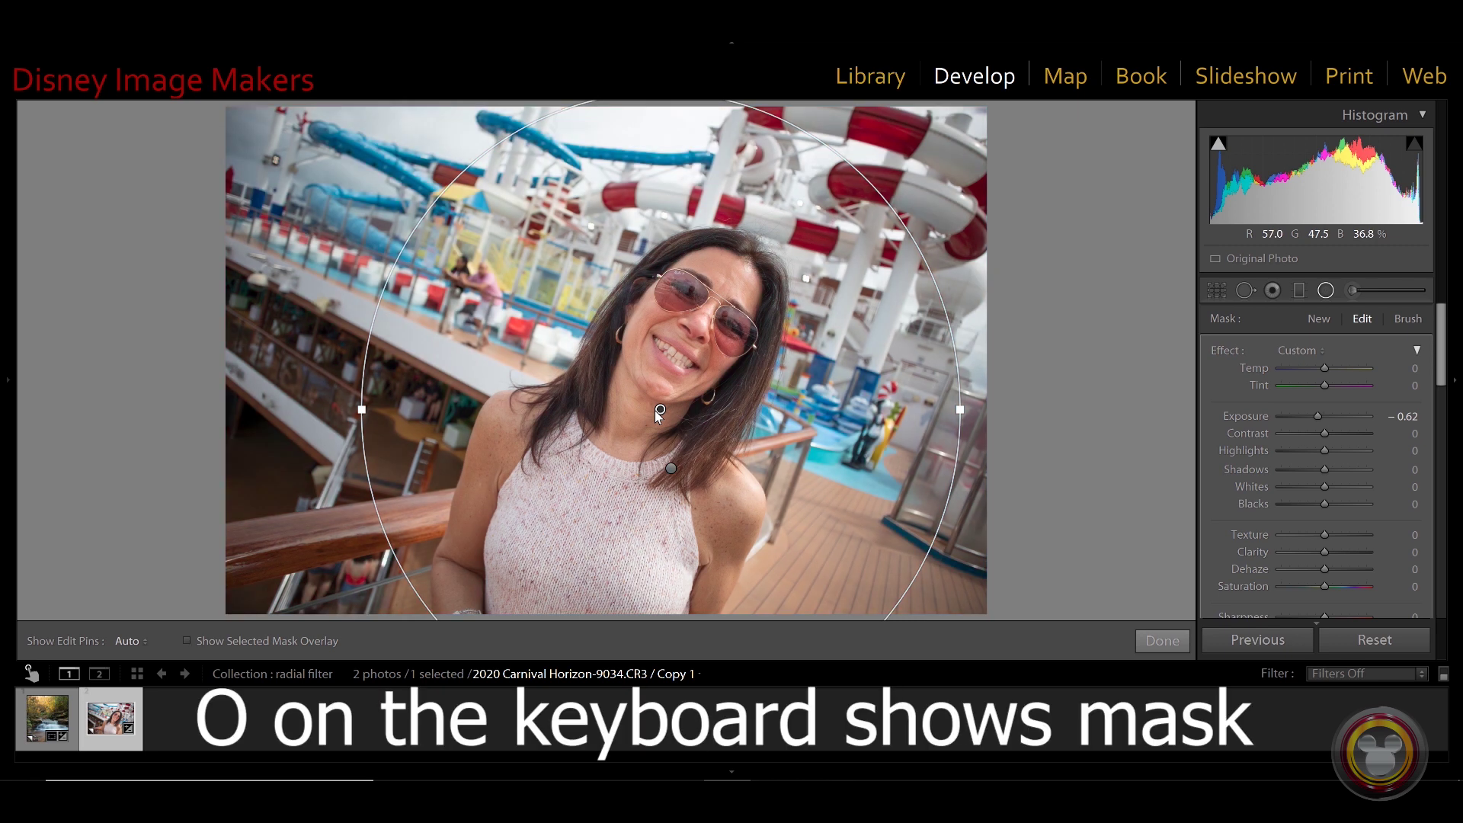
pyautogui.press('o')
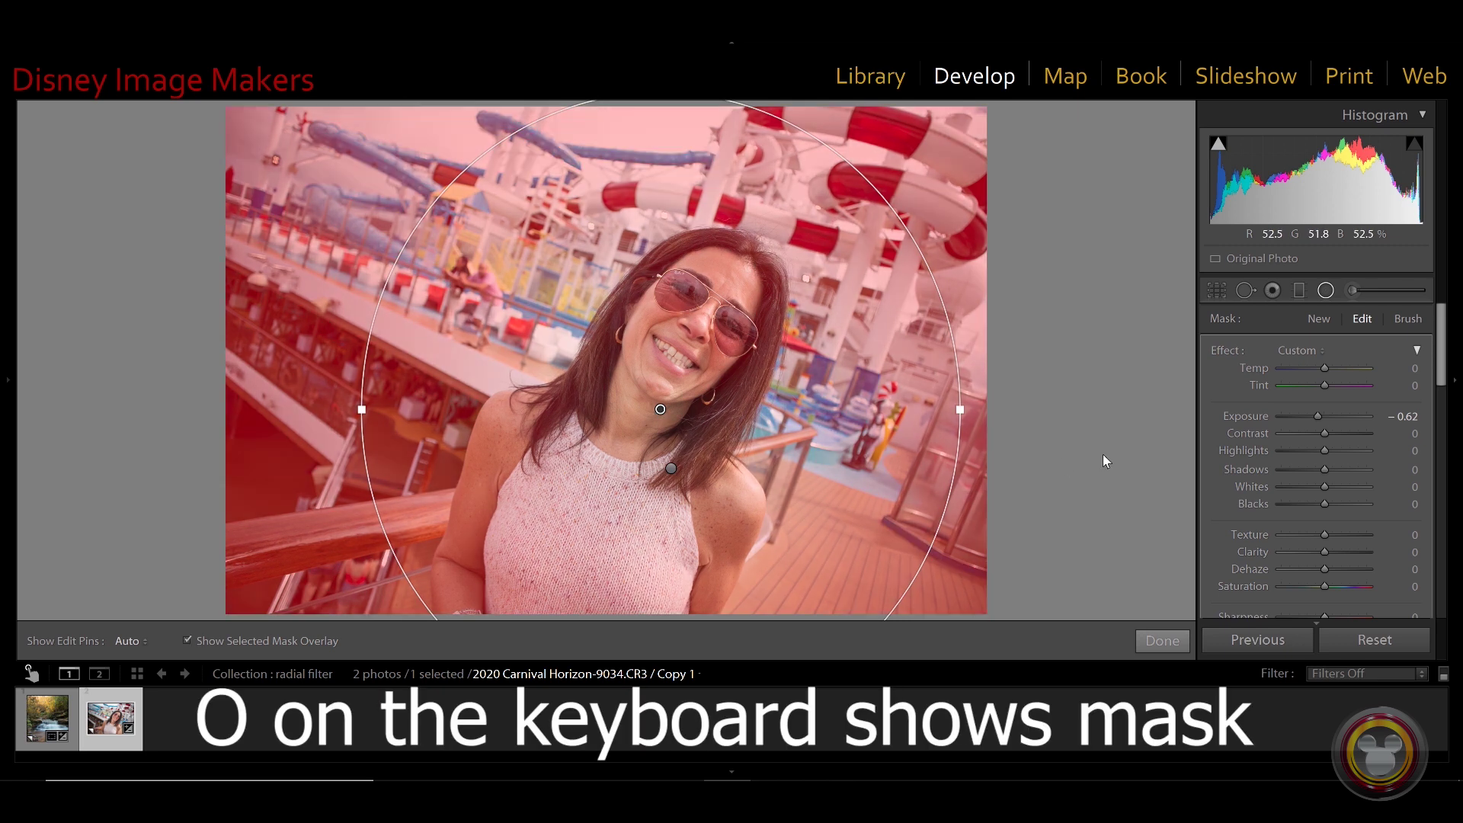
pyautogui.moveTo(1439, 365); pyautogui.dragTo(1435, 465)
pyautogui.moveTo(1327, 428); pyautogui.dragTo(1311, 428)
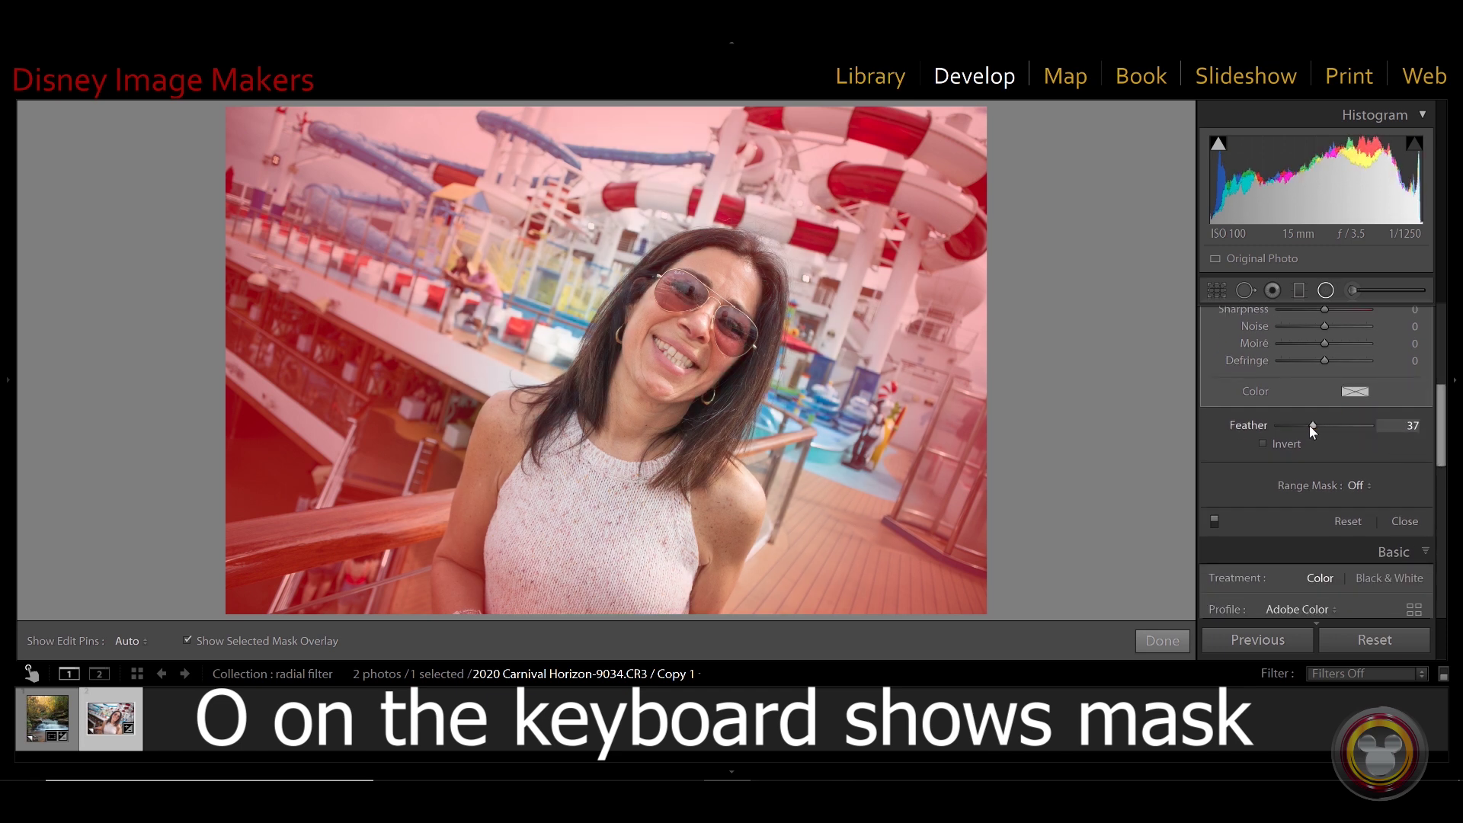
pyautogui.press('o')
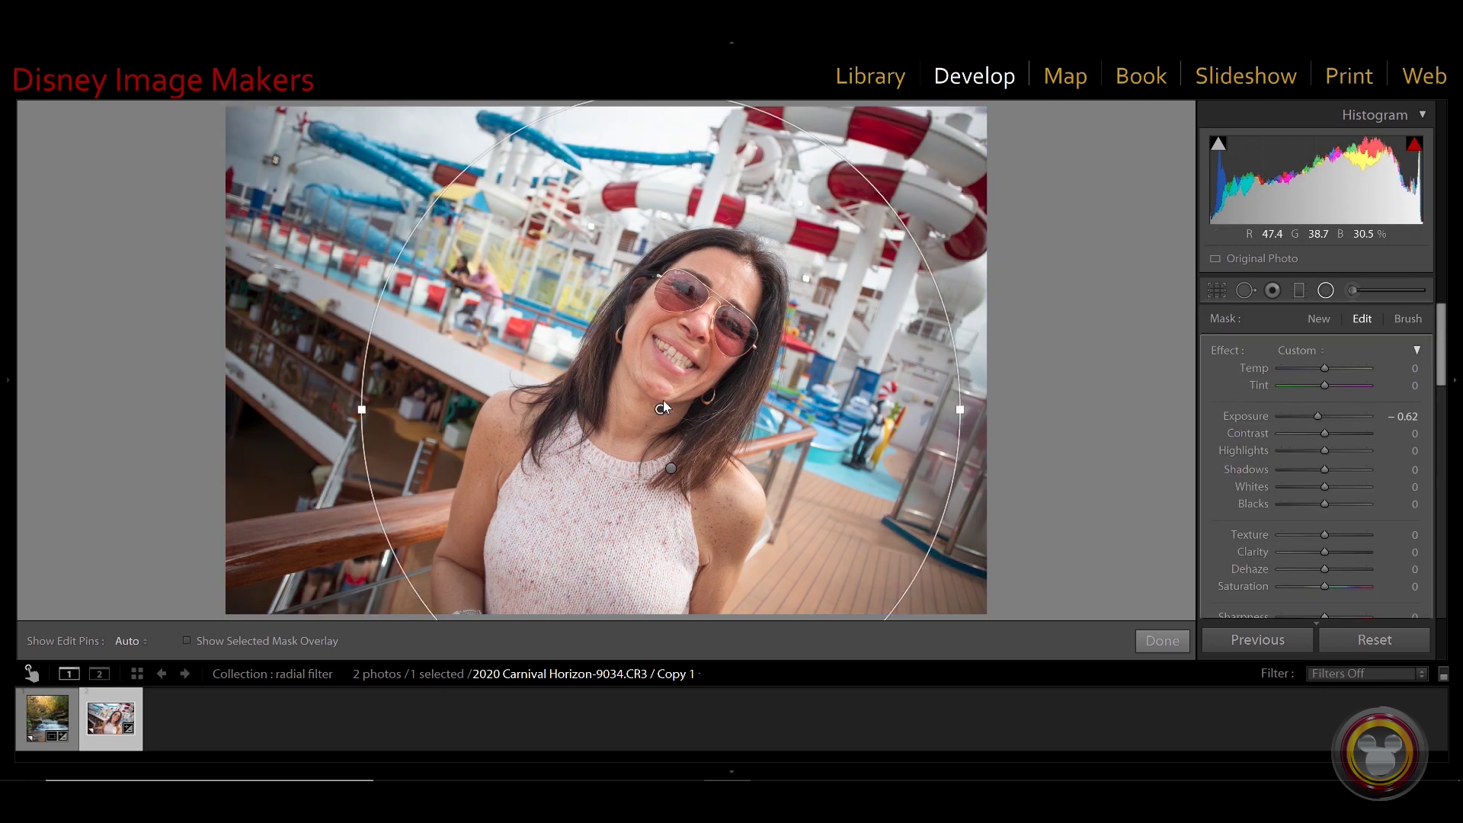
# Step: Move the darkening filter up to the woman's chin and reshape and rotate it into a diagonally tilted ellipse
pyautogui.moveTo(662, 409); pyautogui.dragTo(660, 367)
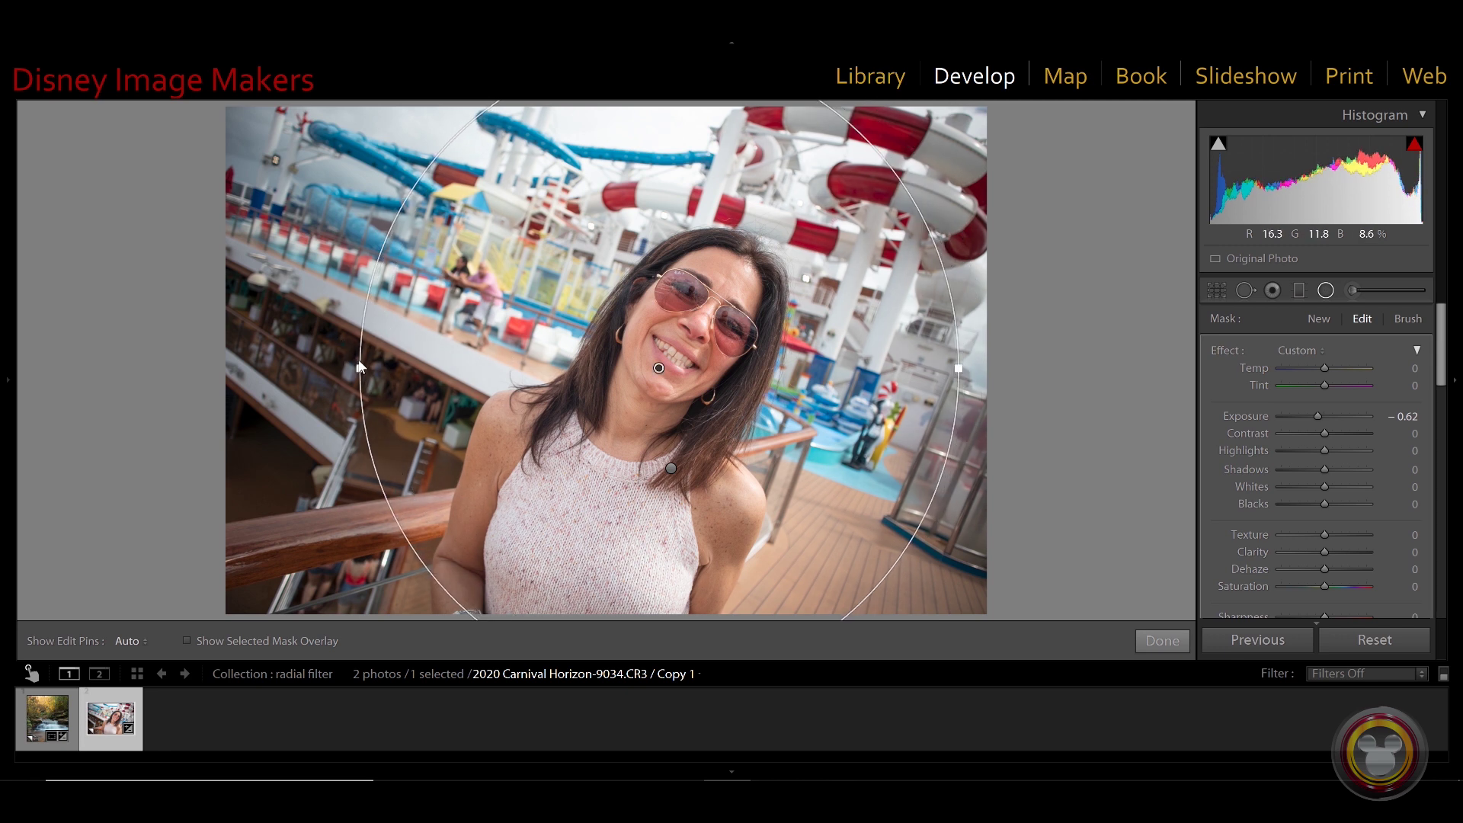
pyautogui.moveTo(358, 352); pyautogui.dragTo(283, 227)
pyautogui.moveTo(626, 503); pyautogui.dragTo(649, 419)
pyautogui.moveTo(546, 571); pyautogui.dragTo(605, 448)
pyautogui.moveTo(669, 384); pyautogui.dragTo(680, 453)
pyautogui.moveTo(680, 394); pyautogui.dragTo(657, 373)
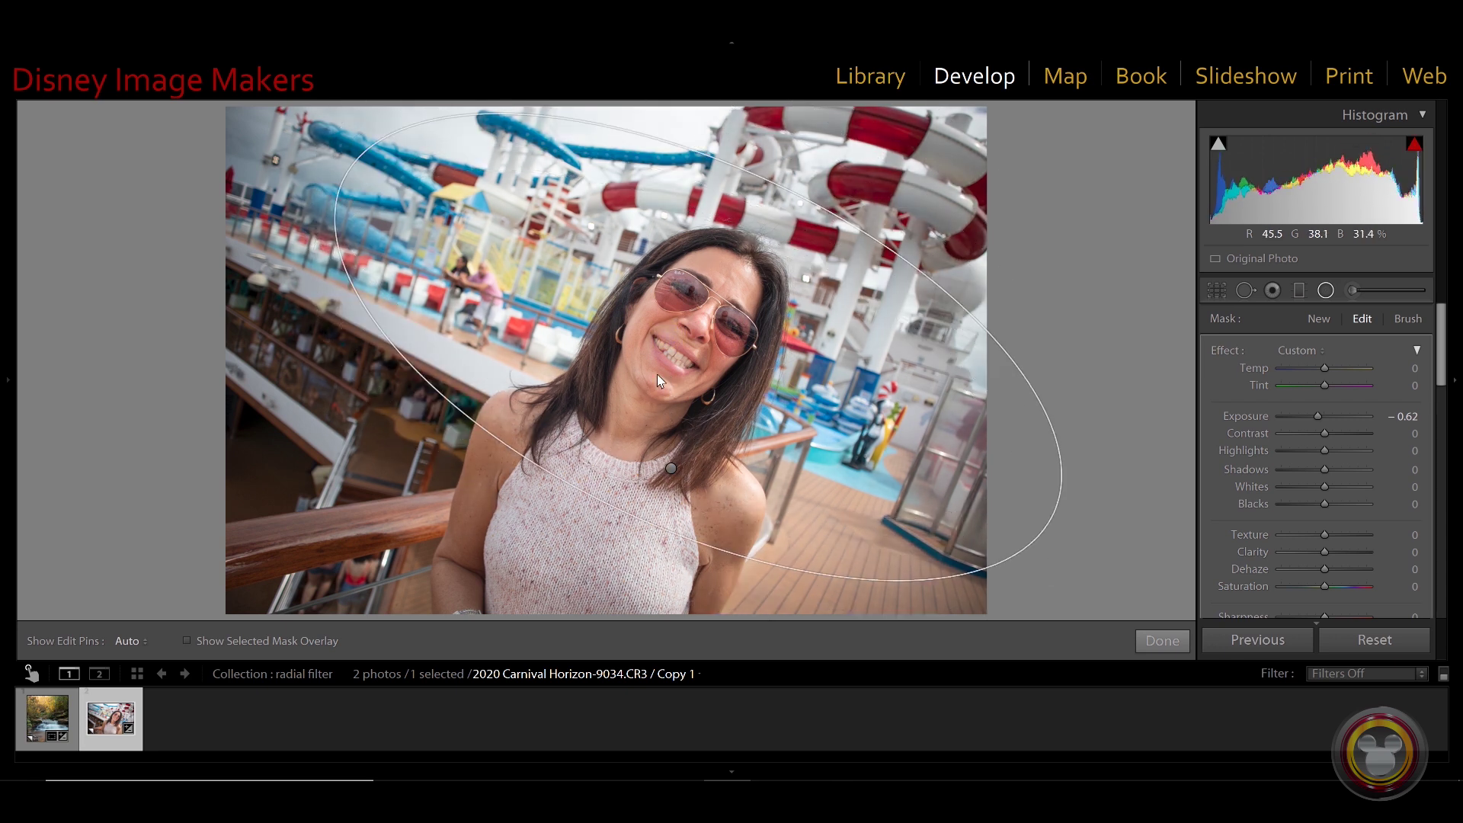